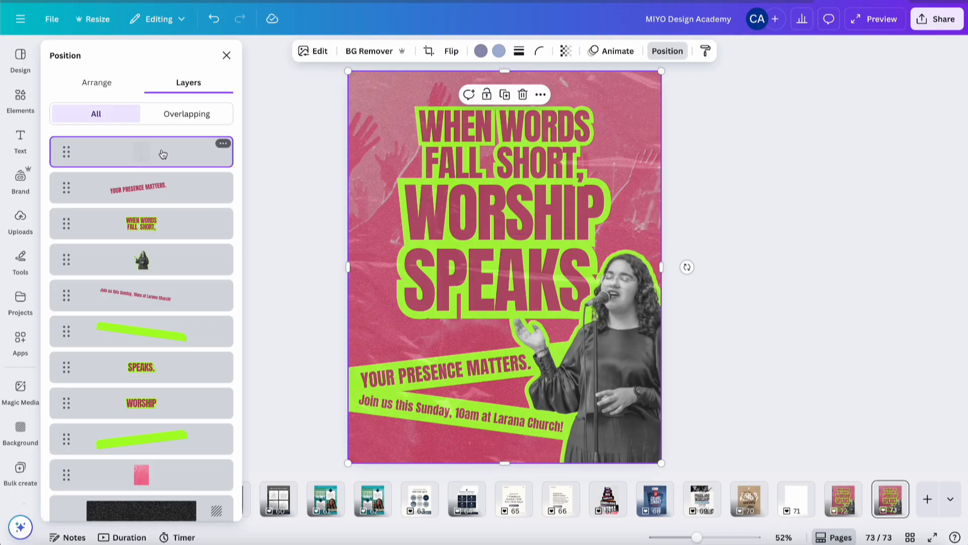
Move the top blank layer down to just above the dark texture layer in the layer stack
drag(162, 152, 162, 478)
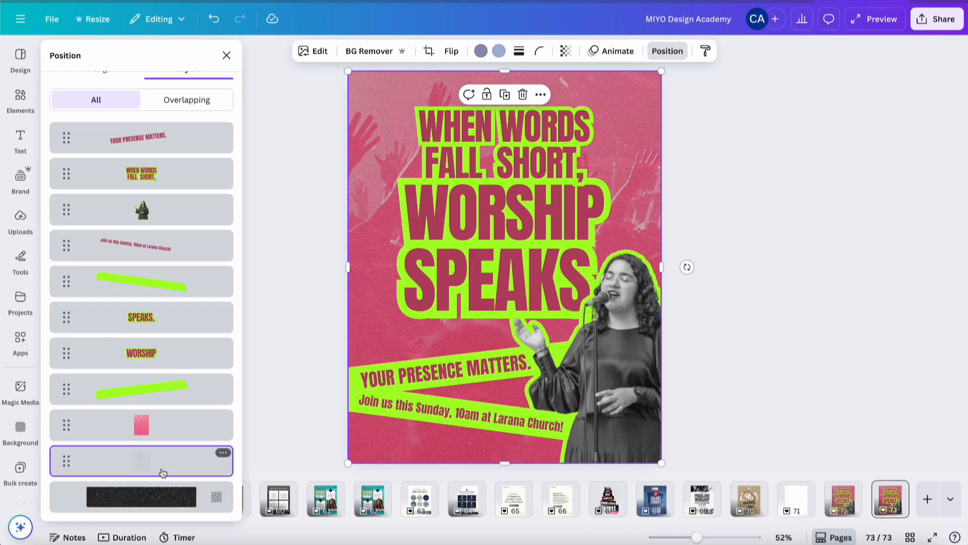
click(154, 434)
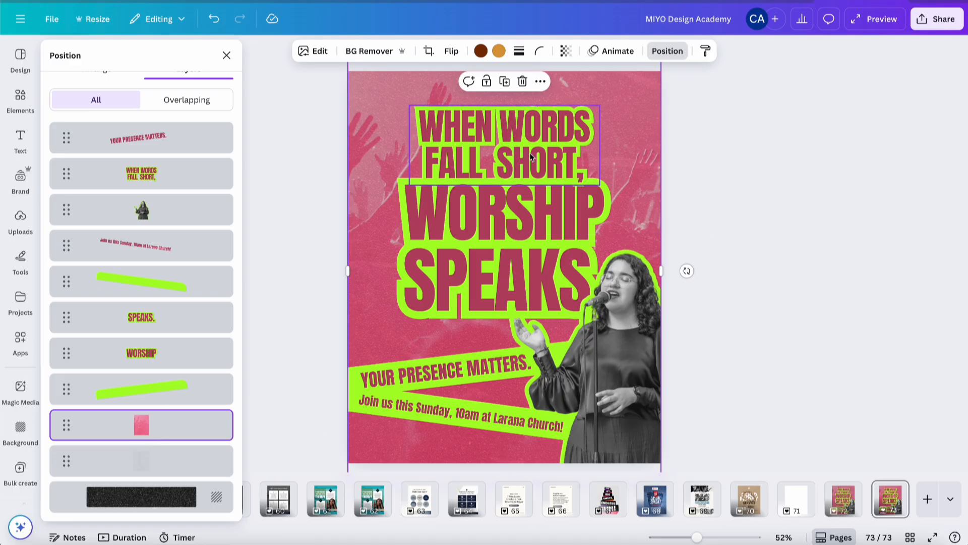
Copy the blonde woman's portrait from page 58 and paste it onto page 73
scroll(442, 503, up, 3)
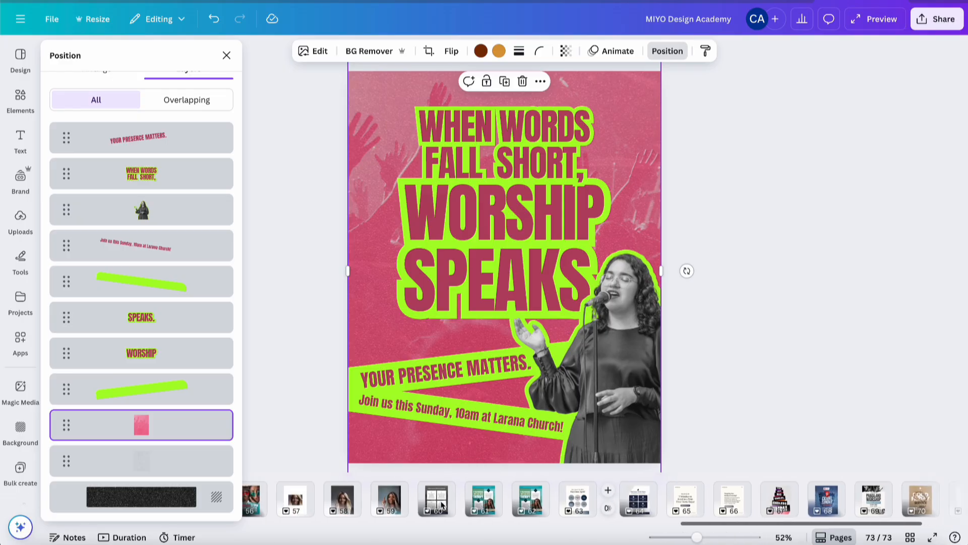
scroll(442, 503, up, 2)
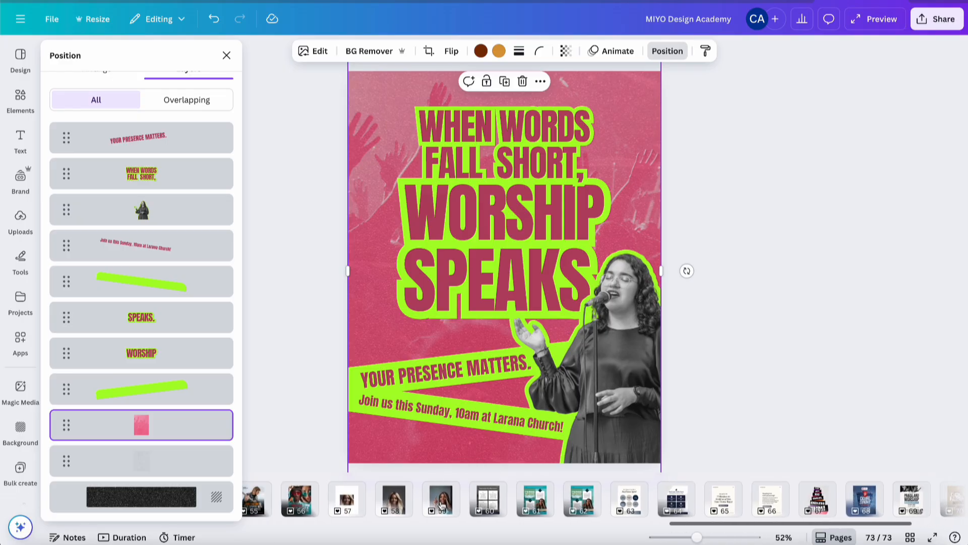
click(400, 505)
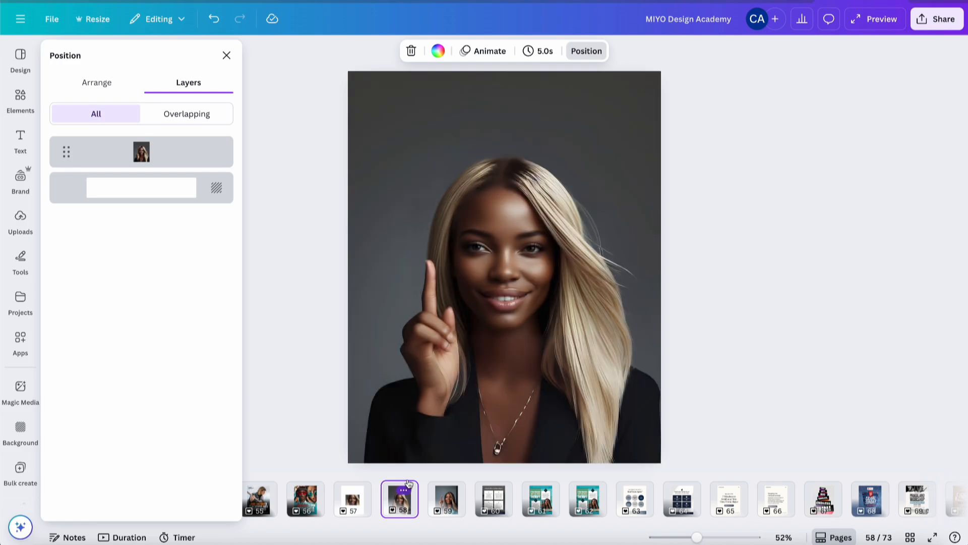
click(577, 330)
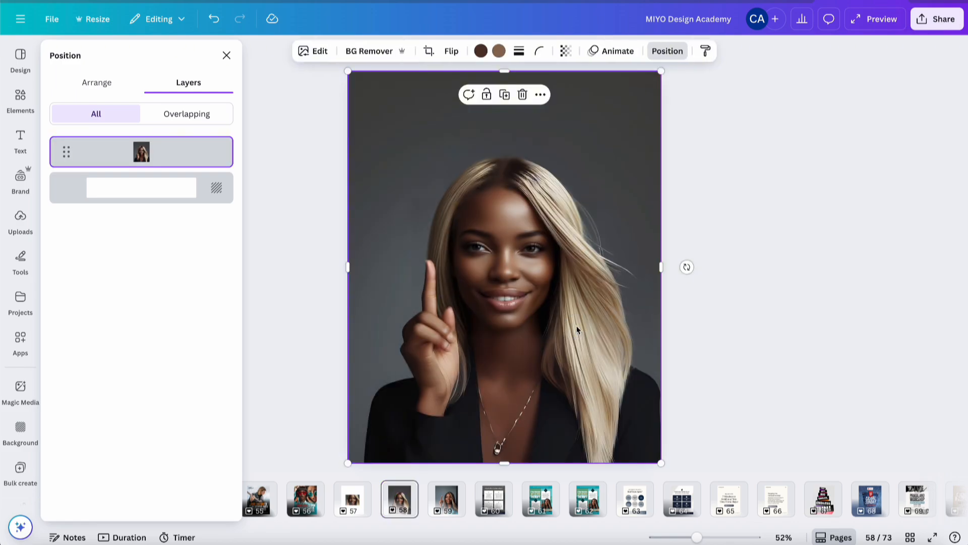
scroll(774, 495, right, 5)
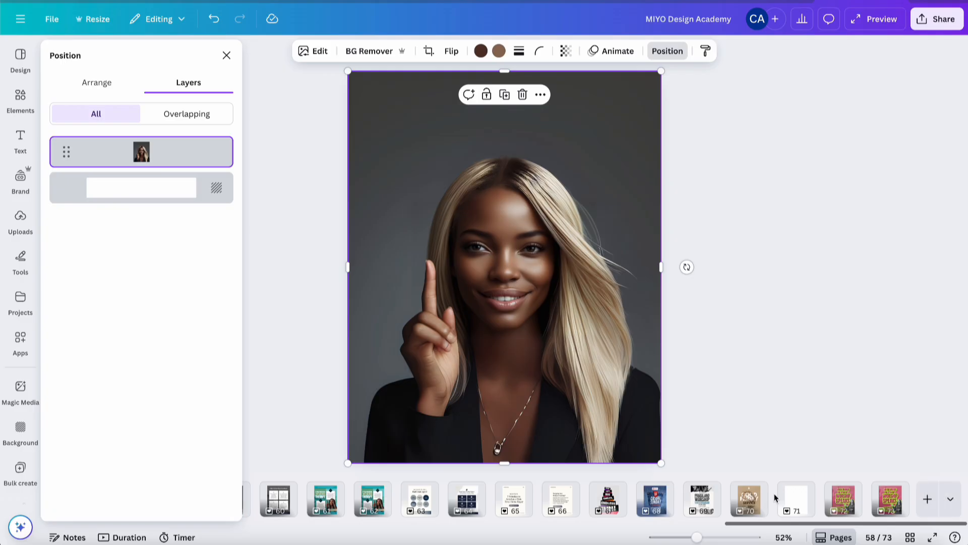
click(904, 505)
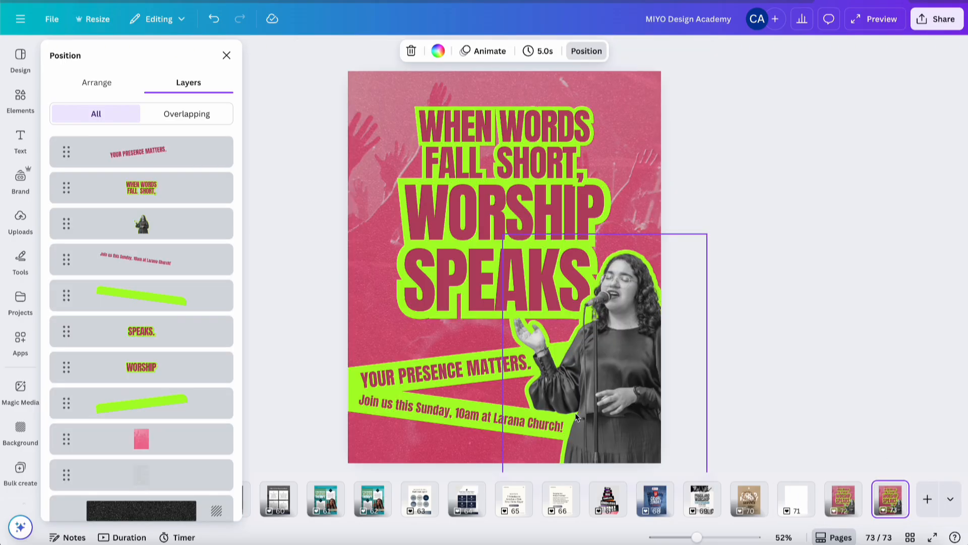
key(ctrl+v)
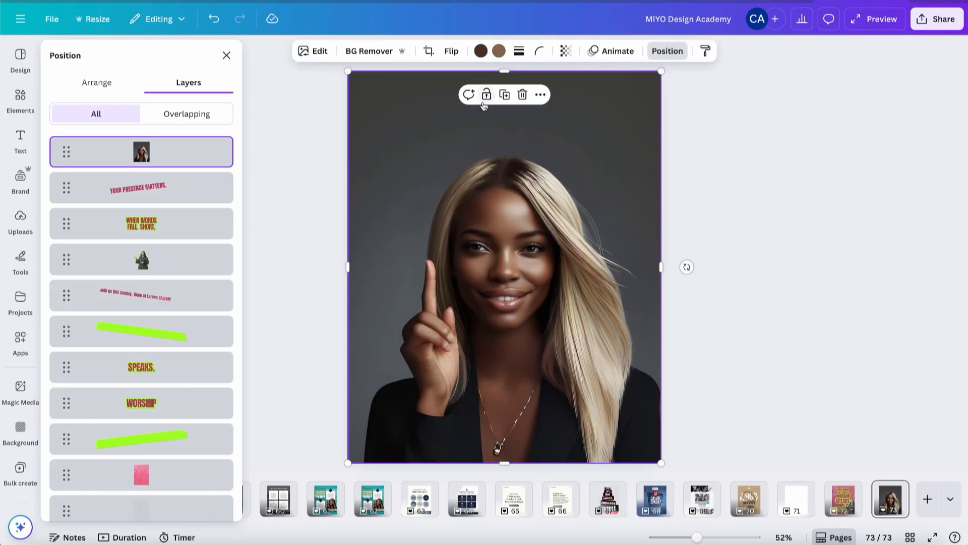
Remove the pasted portrait's background with BG Remover
click(320, 52)
click(372, 52)
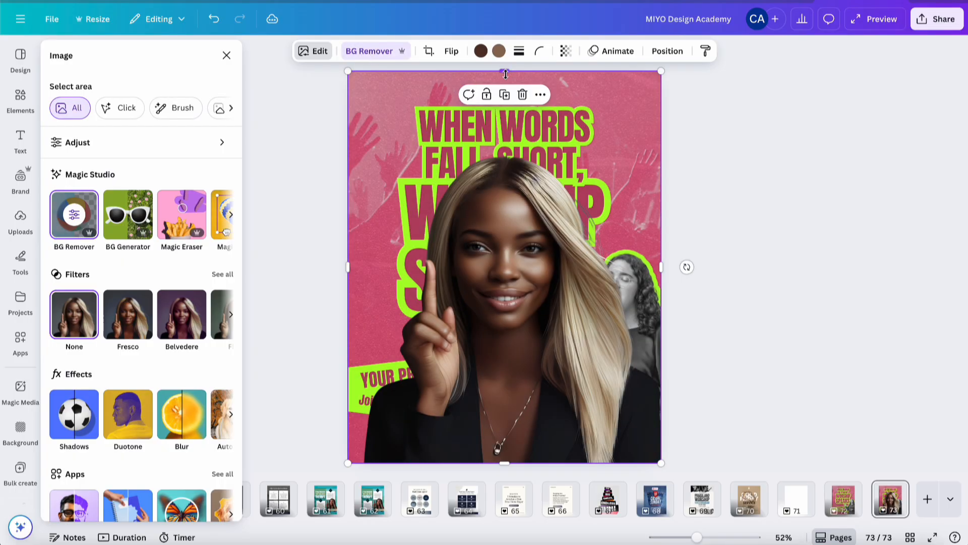
Crop and shrink the portrait, tilt it about -5°, and place it at the poster's lower right
drag(504, 71, 509, 155)
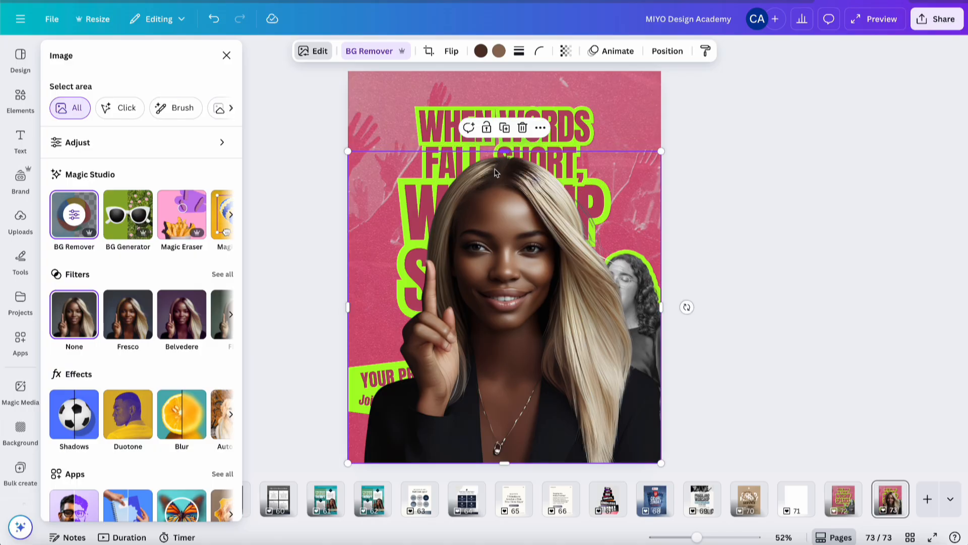
drag(348, 307, 359, 313)
drag(360, 152, 438, 258)
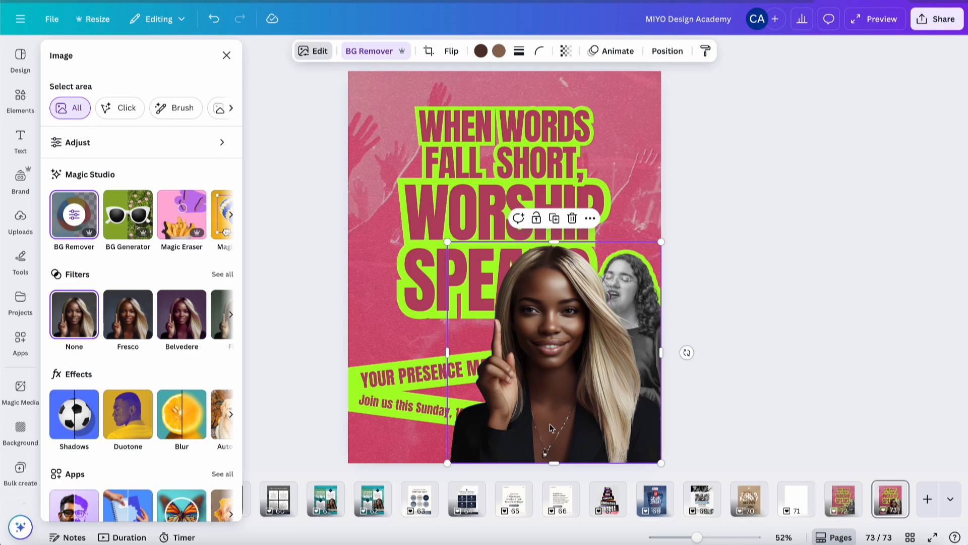
drag(686, 352, 693, 339)
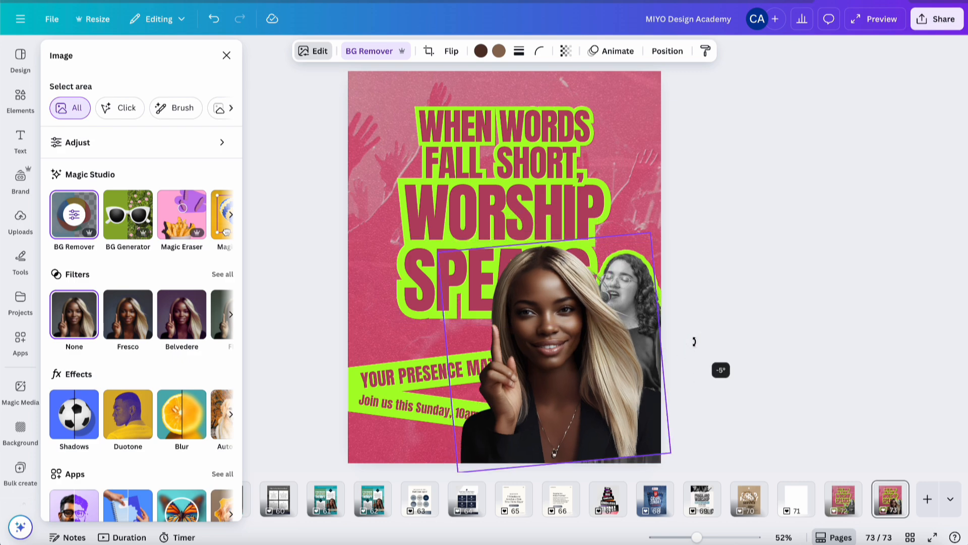
drag(572, 342, 632, 344)
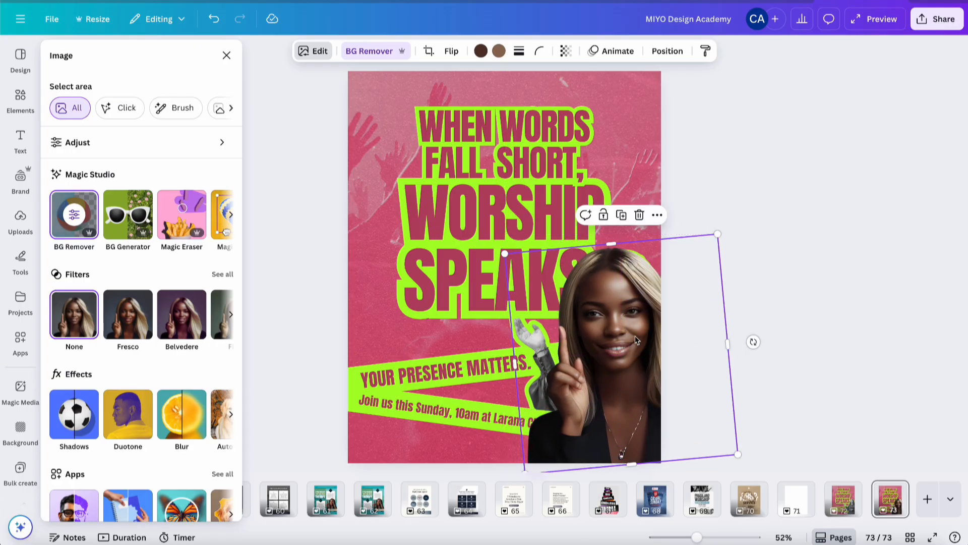
Give the portrait an Outline shadow with size 37 and colour #00AFB9
click(315, 53)
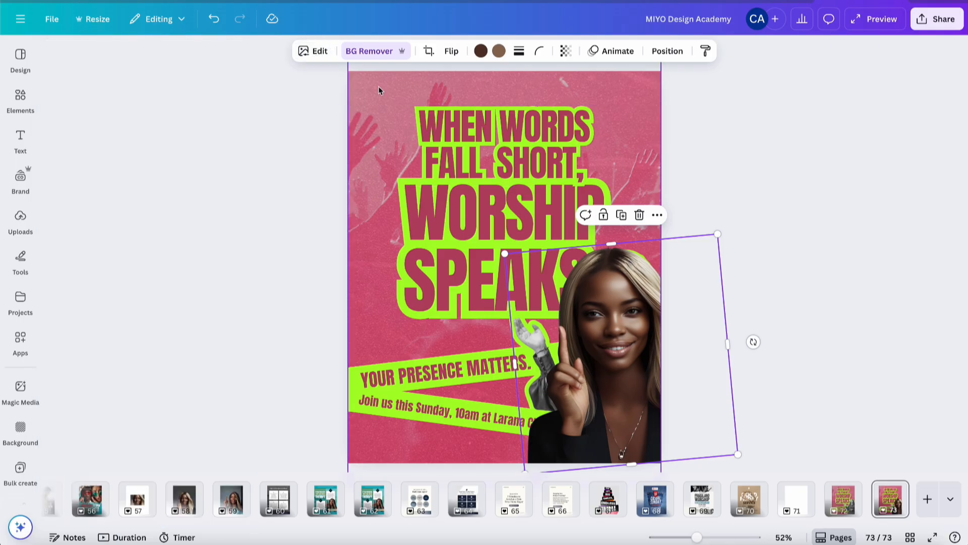
click(315, 51)
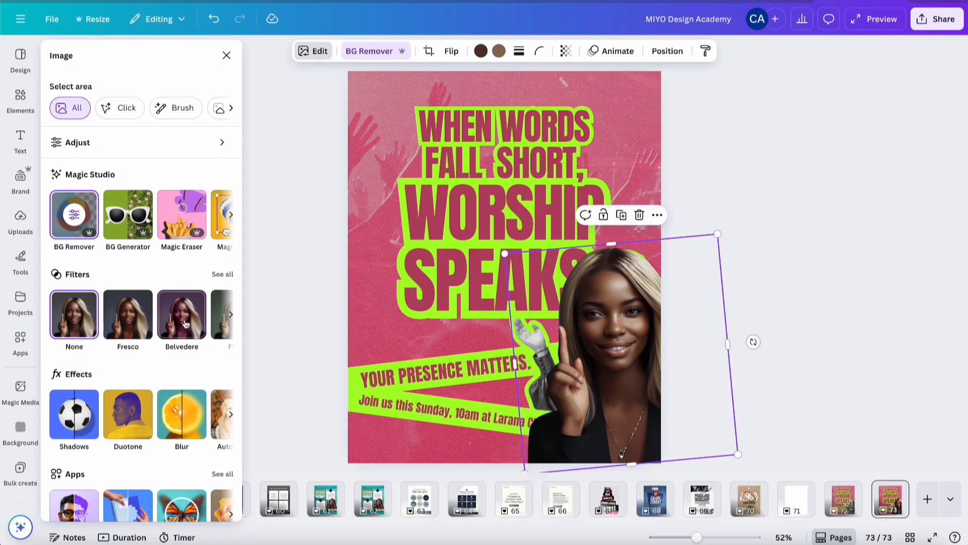
scroll(168, 421, down, 1)
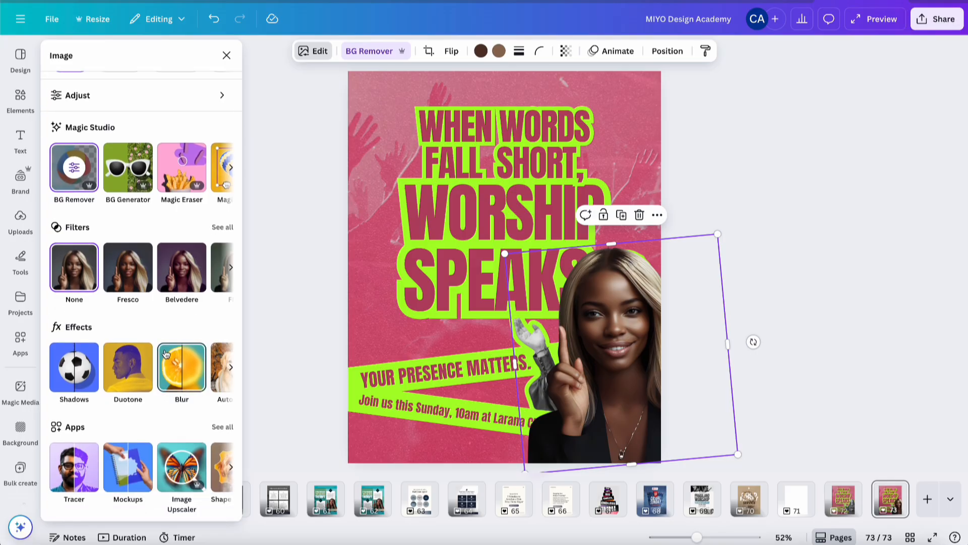
click(78, 373)
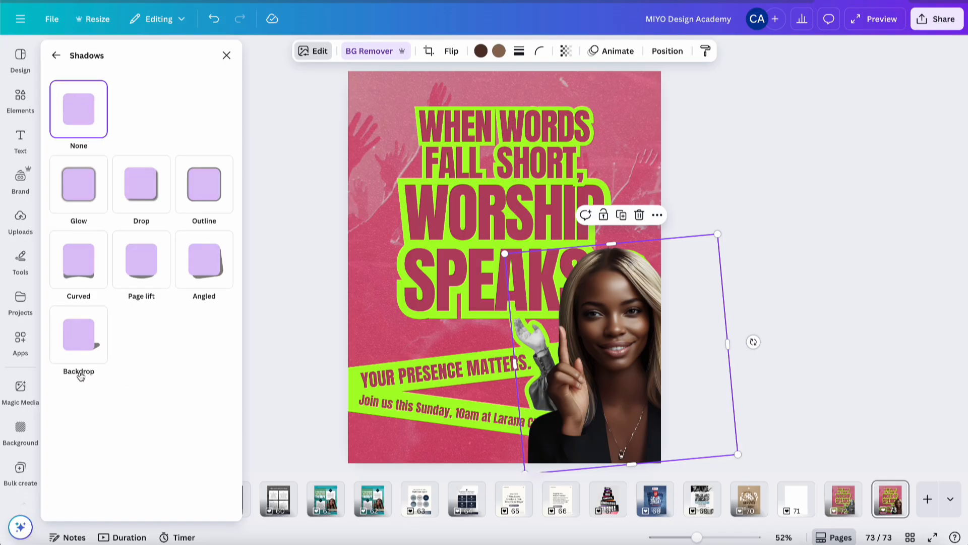
click(209, 194)
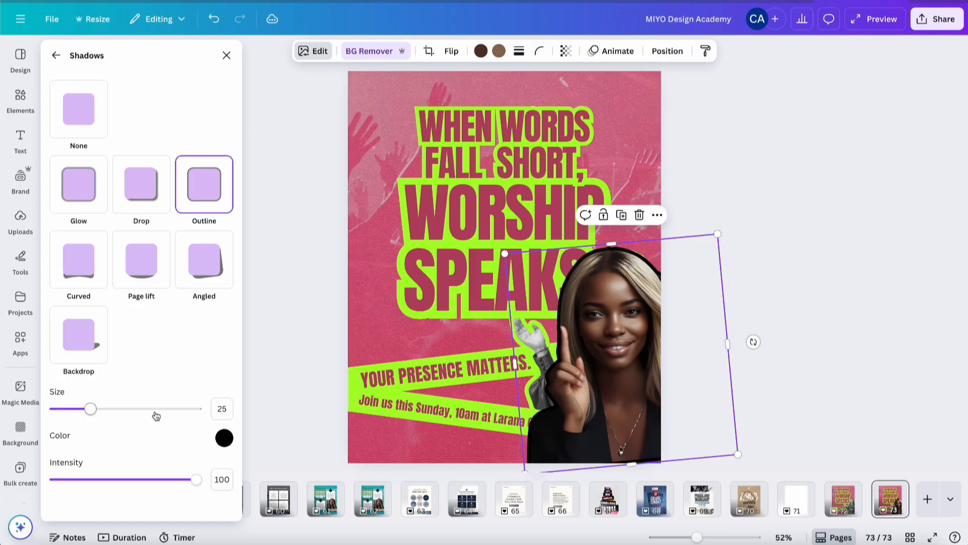
drag(95, 413, 108, 414)
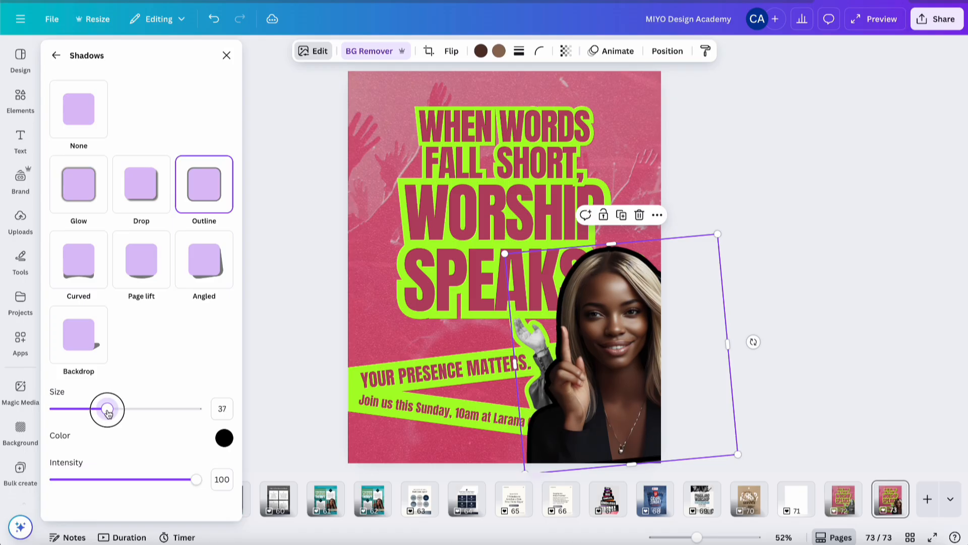
click(224, 438)
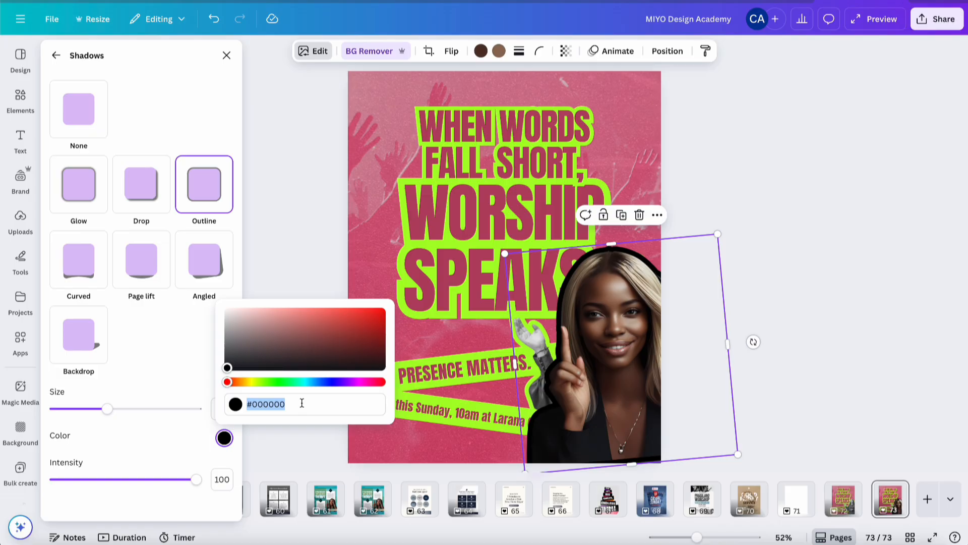
text(#00A)
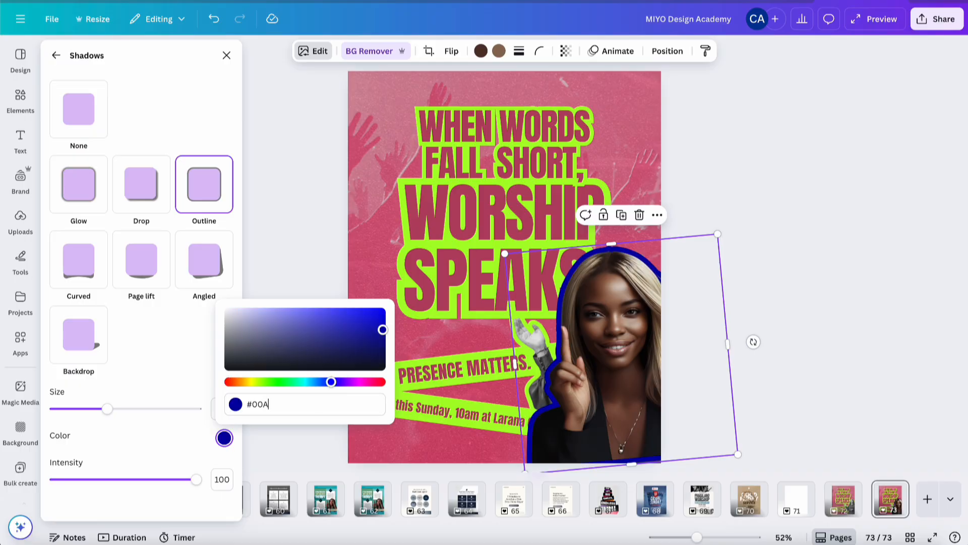
text(FB9)
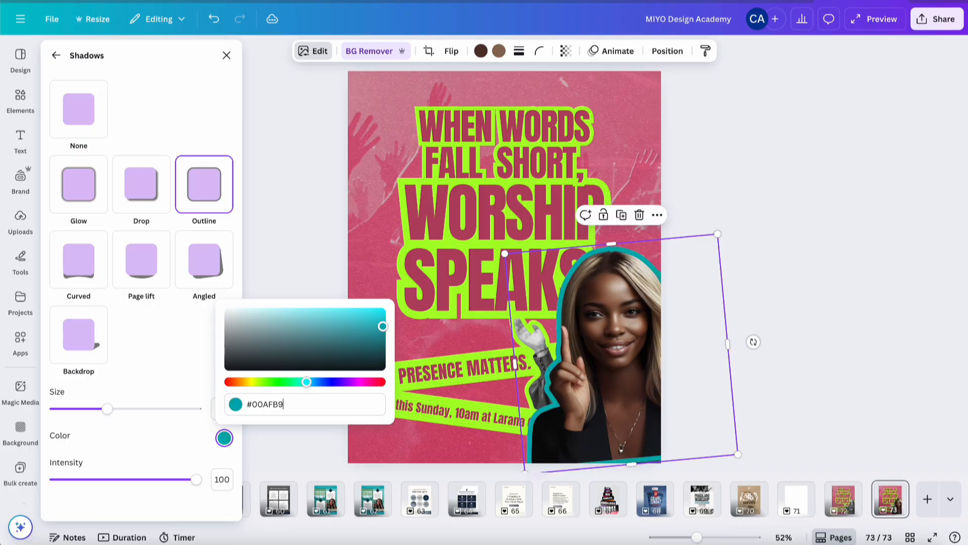
click(147, 378)
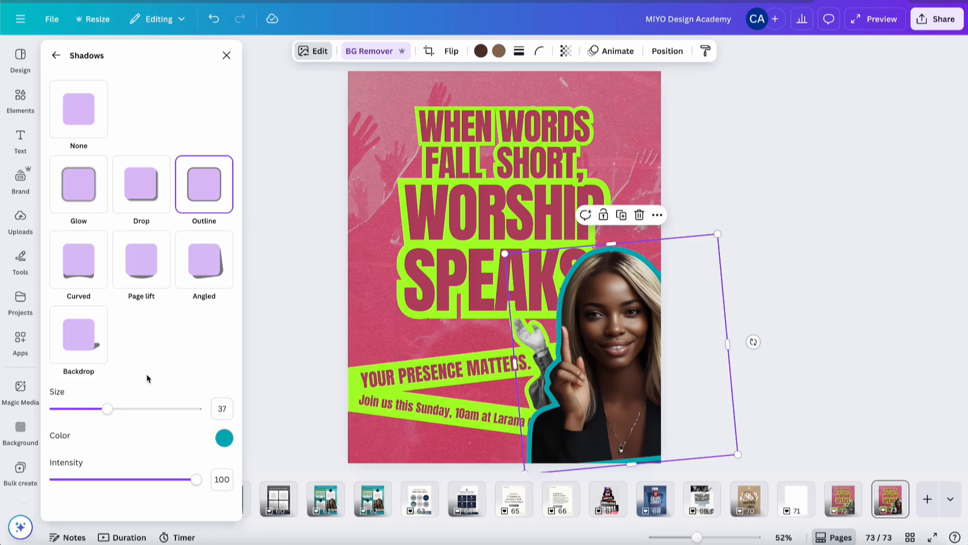
Recolour both green banner bands behind the event text to the teal brand colour
click(355, 398)
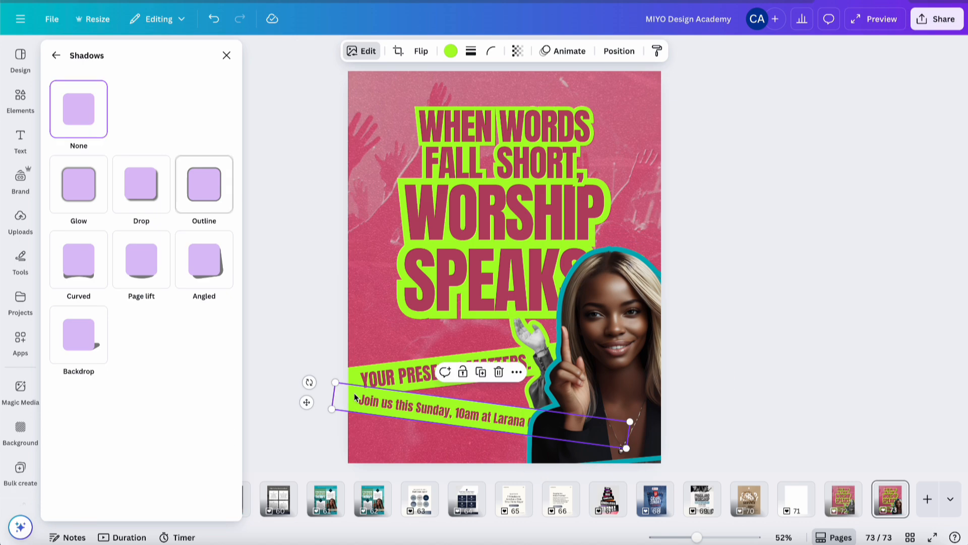
shift+click(353, 381)
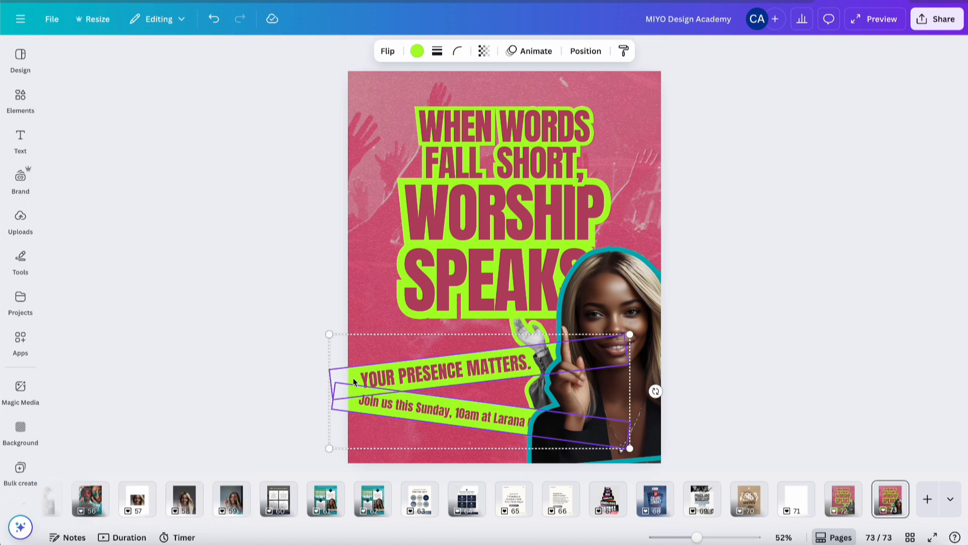
click(417, 51)
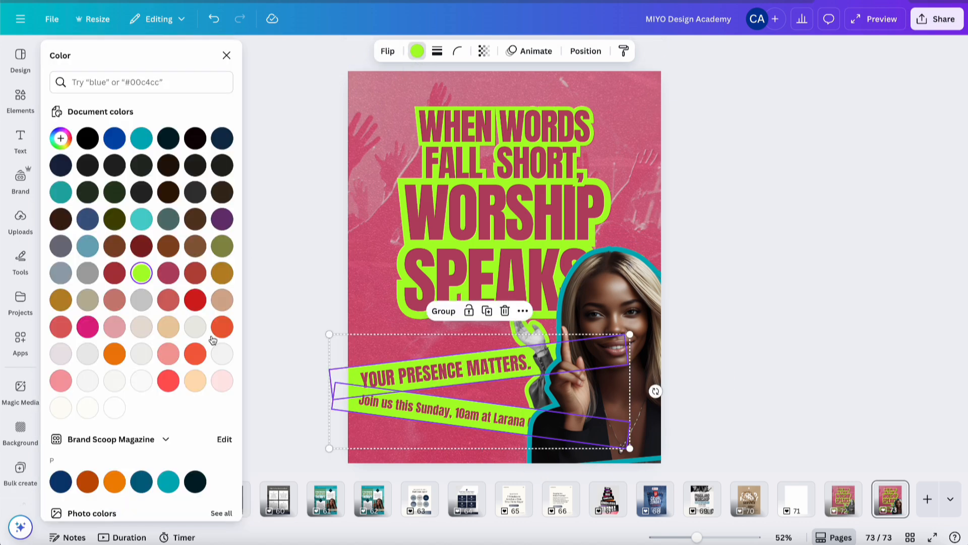
click(169, 481)
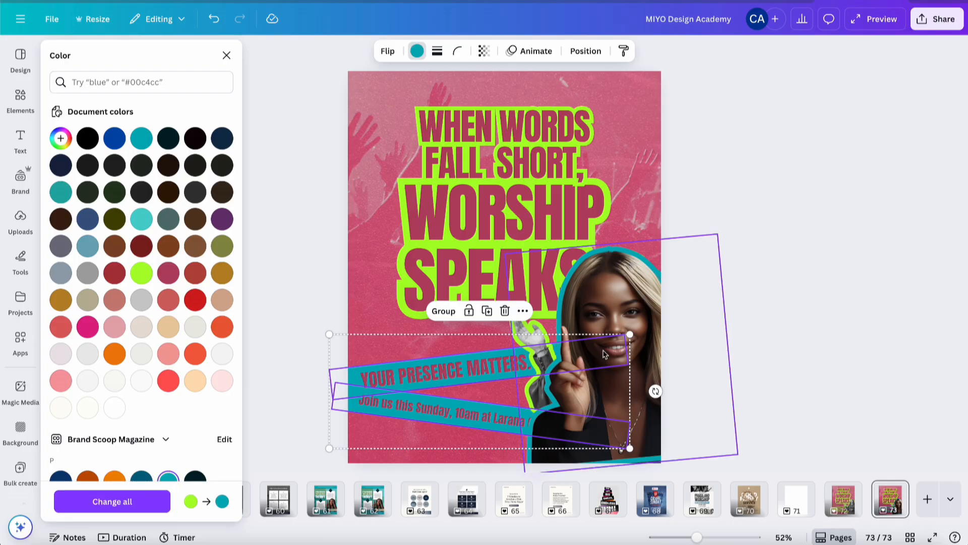
Delete the grayscale singer photo behind the new portrait
click(847, 491)
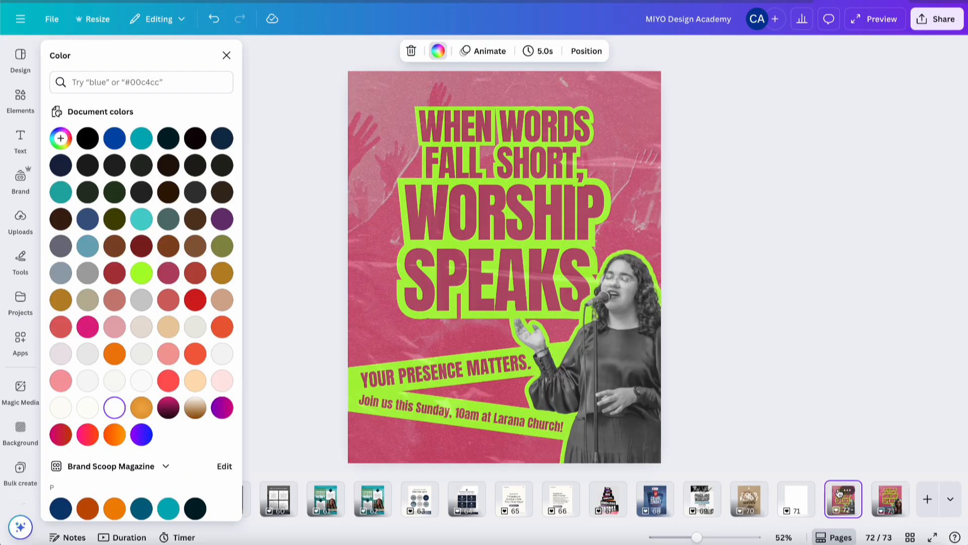
click(886, 499)
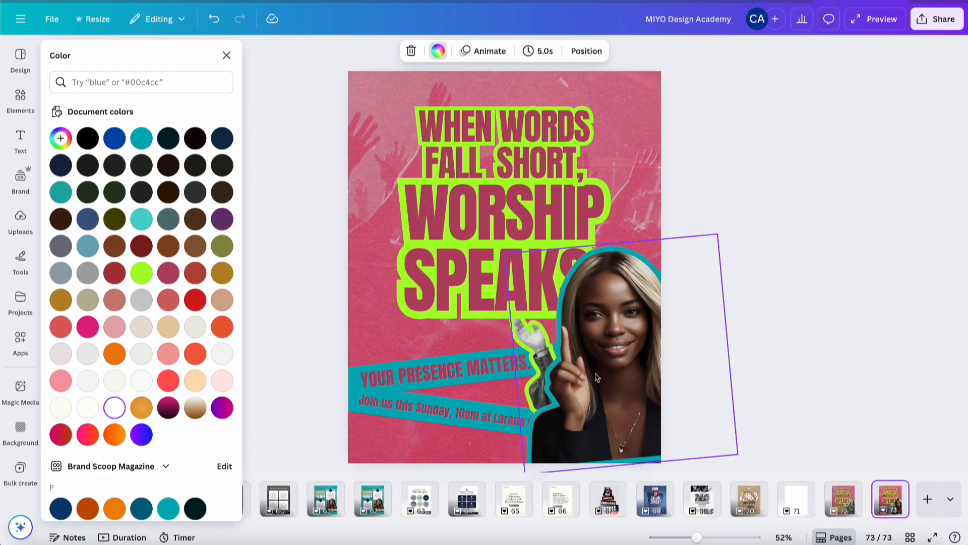
click(508, 331)
key(Delete)
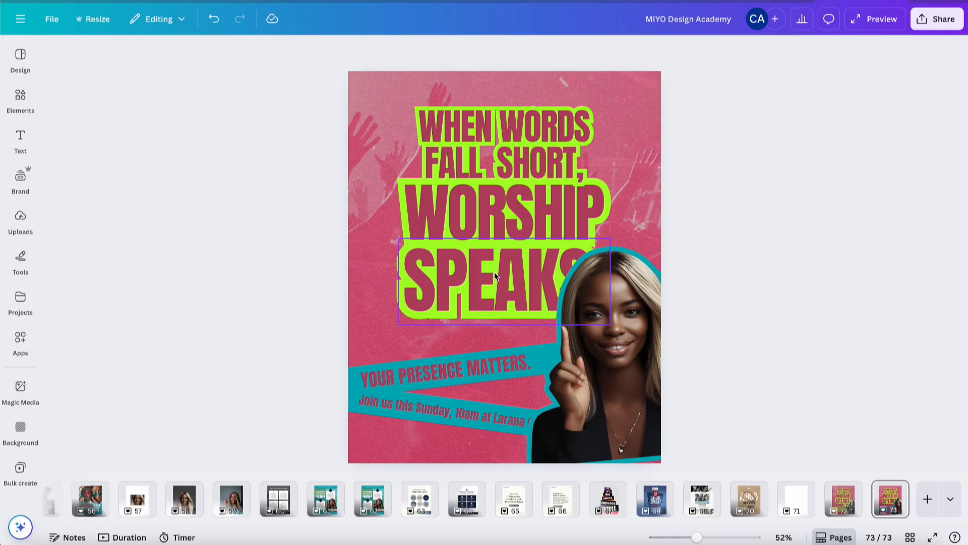
Give the headline text teal brand-colour outlines instead of green and make its lettering white
click(493, 245)
shift+click(469, 195)
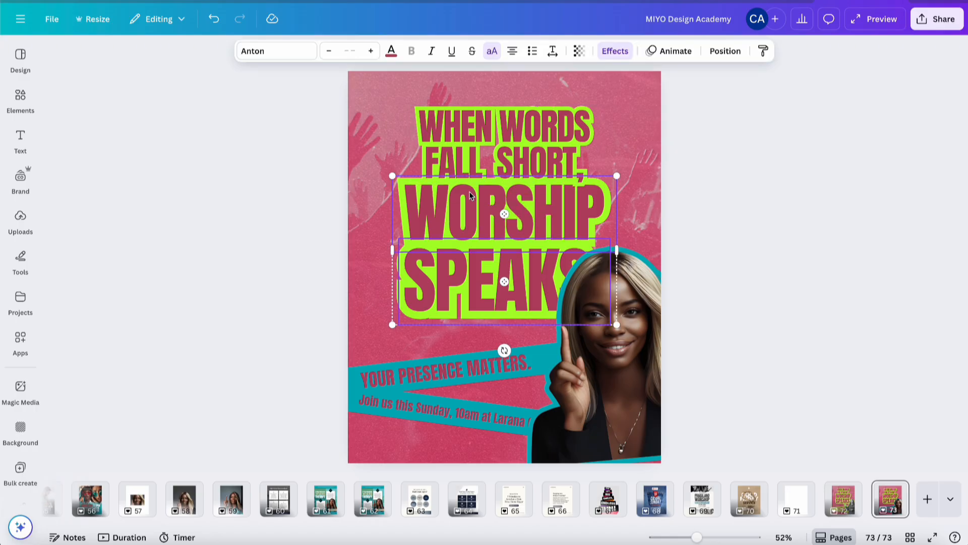
shift+click(476, 164)
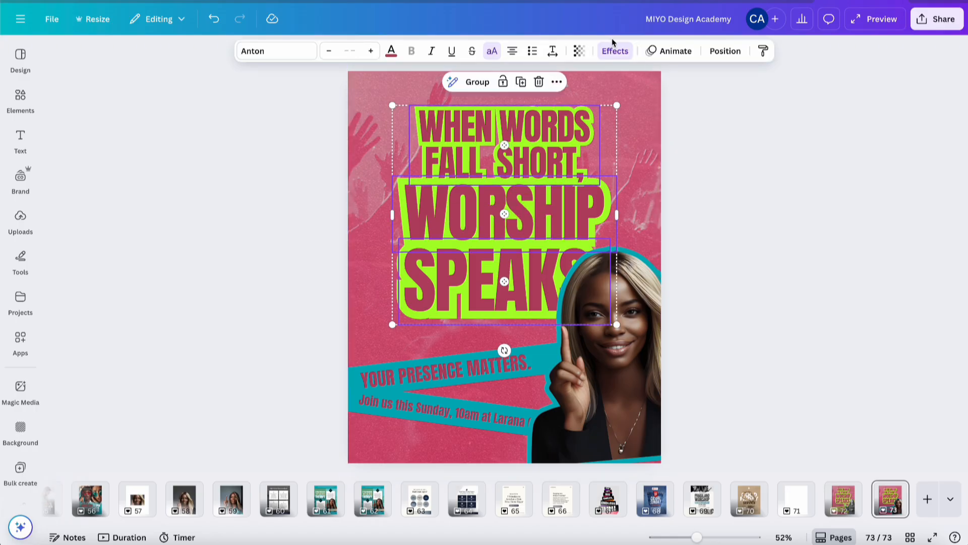
click(615, 51)
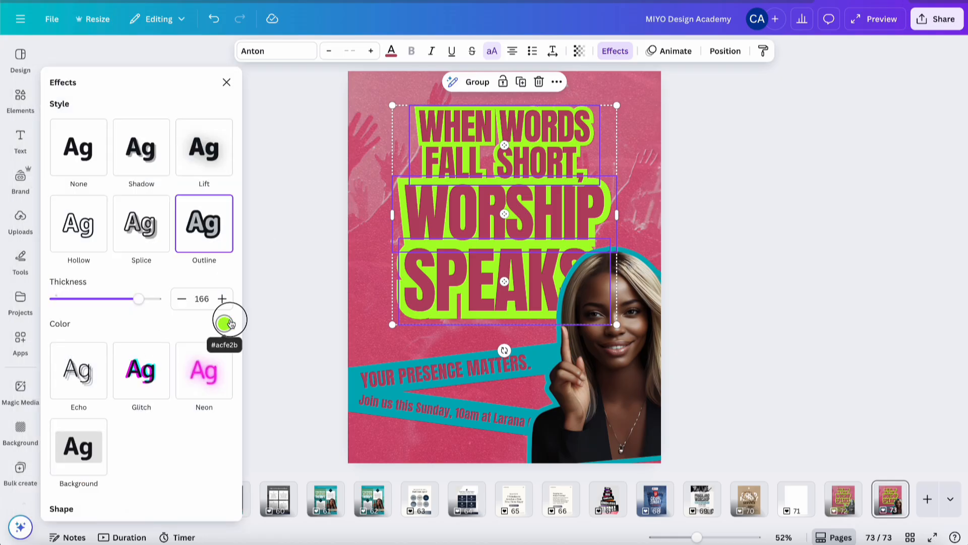
click(224, 323)
scroll(196, 252, down, 5)
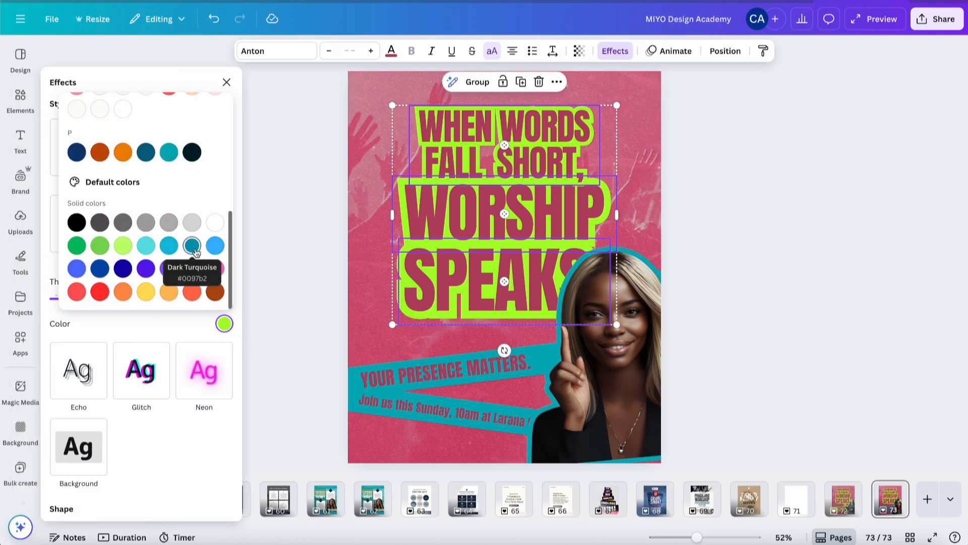
click(169, 152)
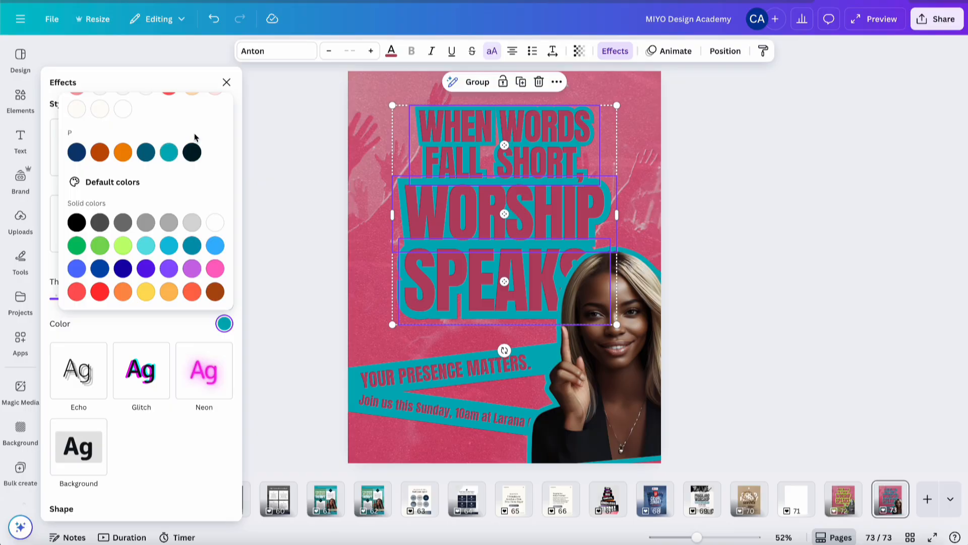
click(391, 52)
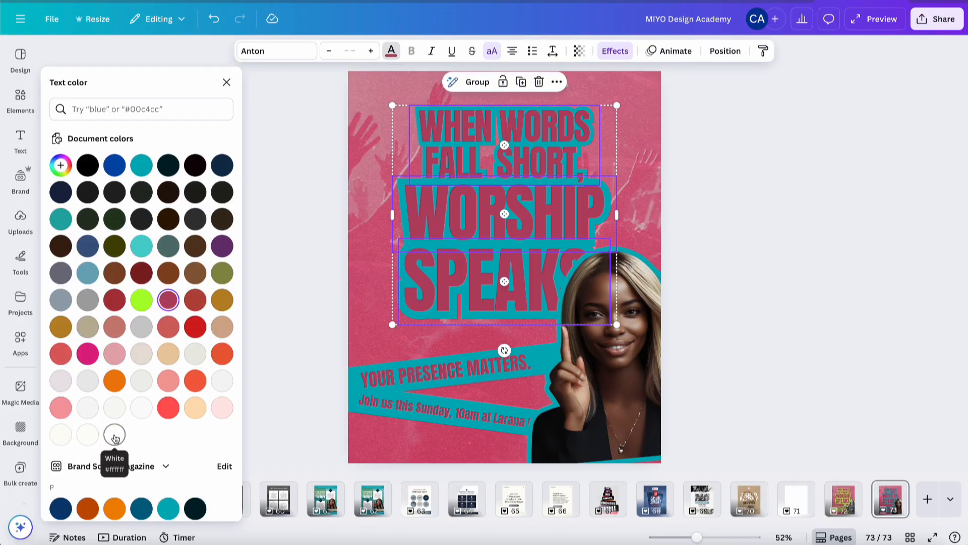
click(115, 435)
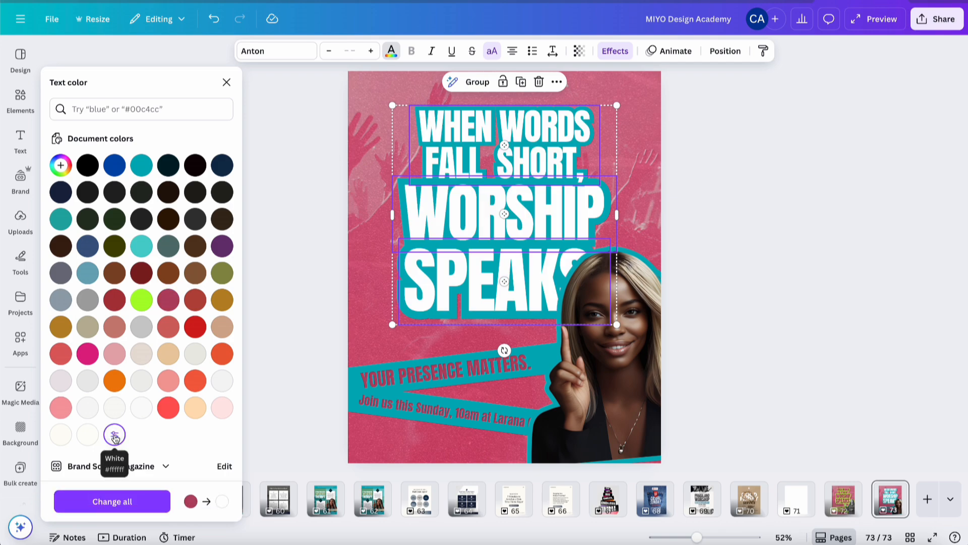
Make both banner text lines, YOUR PRESENCE MATTERS and the Sunday invitation, white
click(453, 376)
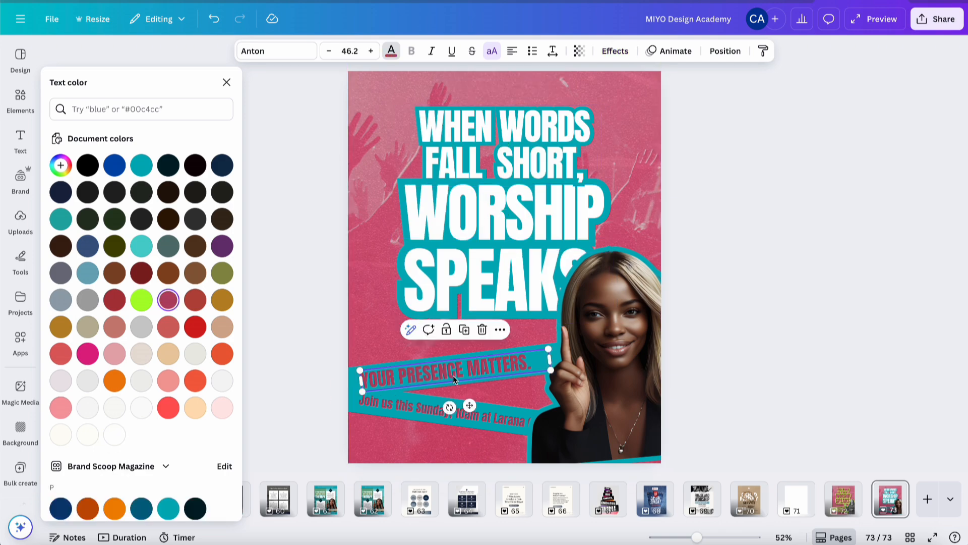
shift+click(431, 409)
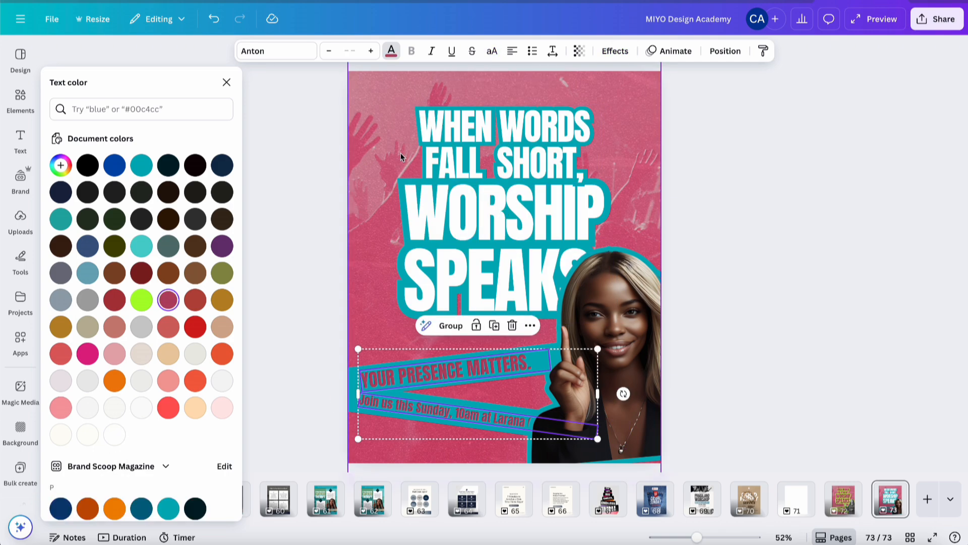
click(115, 434)
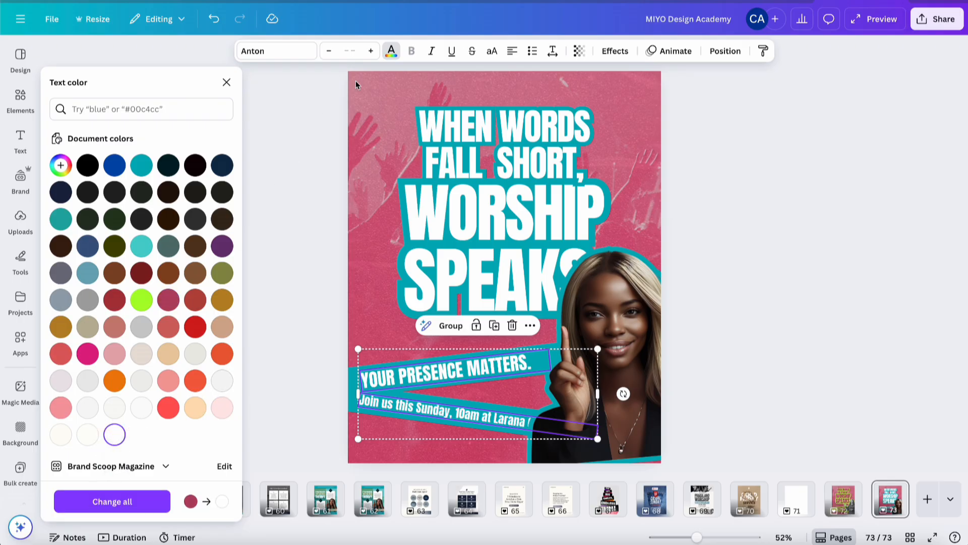
click(301, 167)
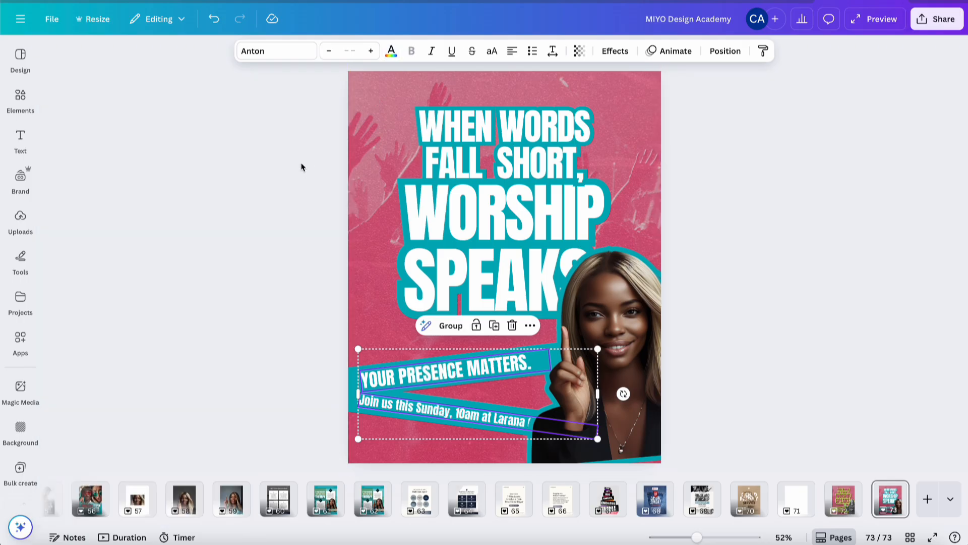
click(302, 167)
Rewrite the top headline lines as BECAUSE CONFUSING BRANDS
click(514, 154)
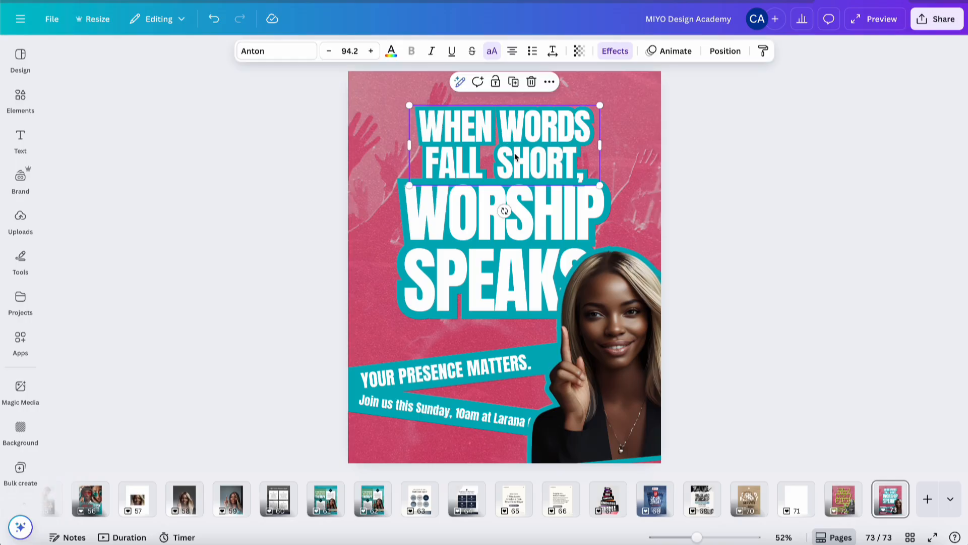
click(515, 153)
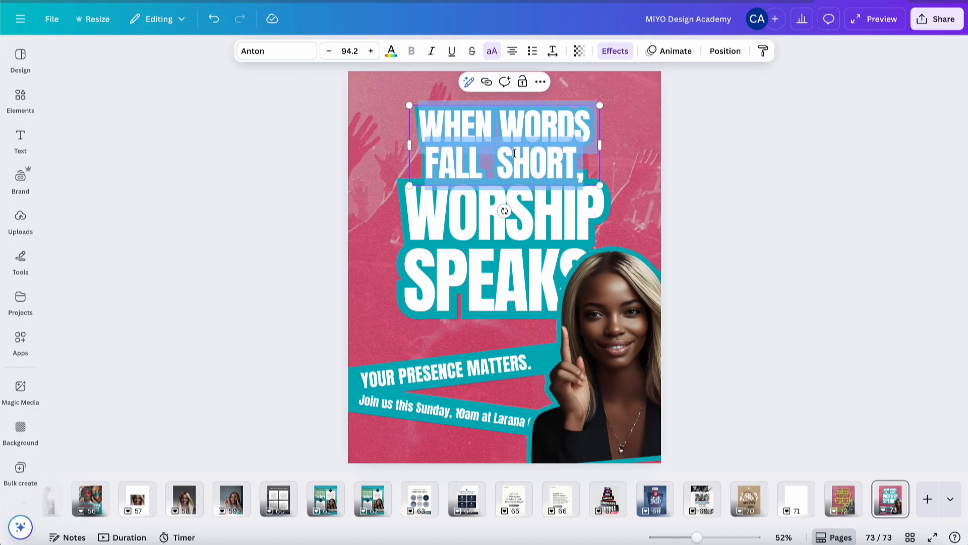
text(BECAUSE VA)
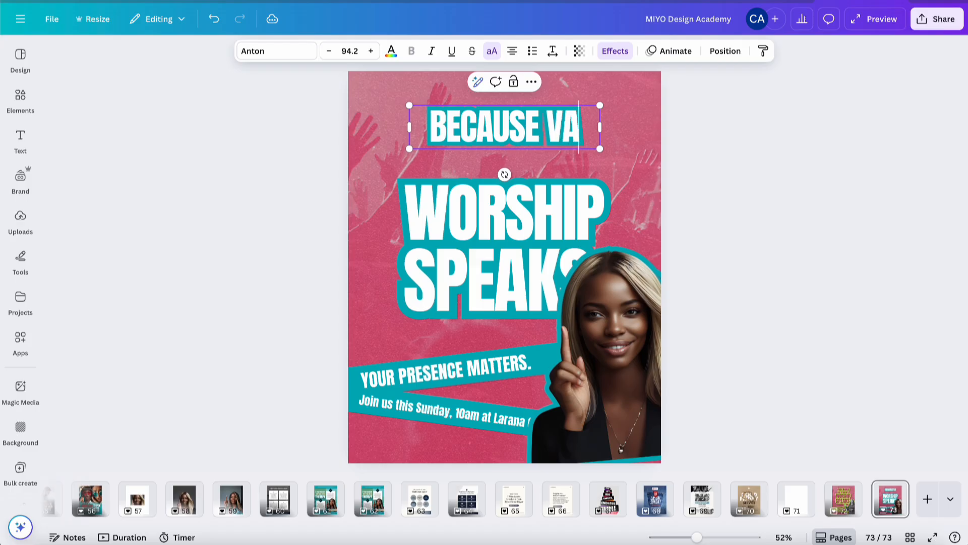
text(GUE BRAND)
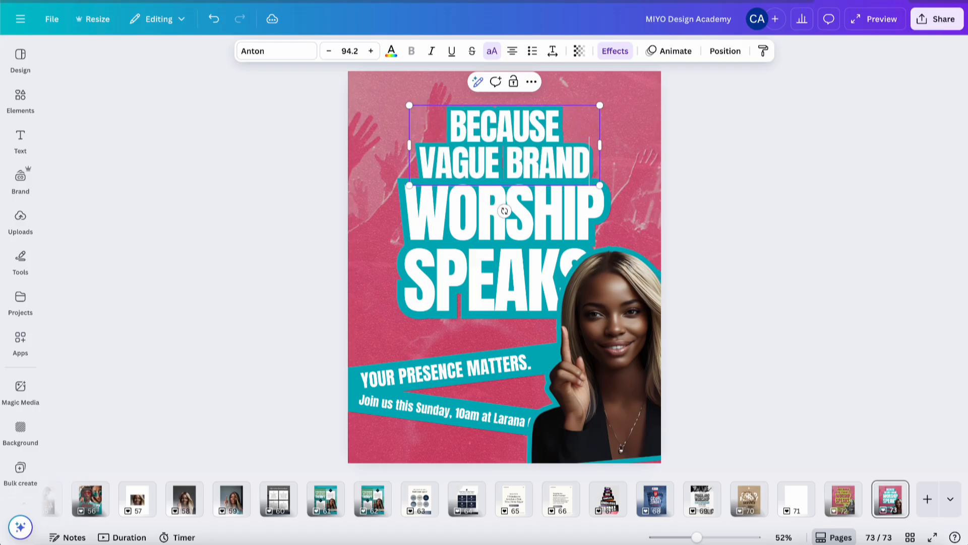
text(S)
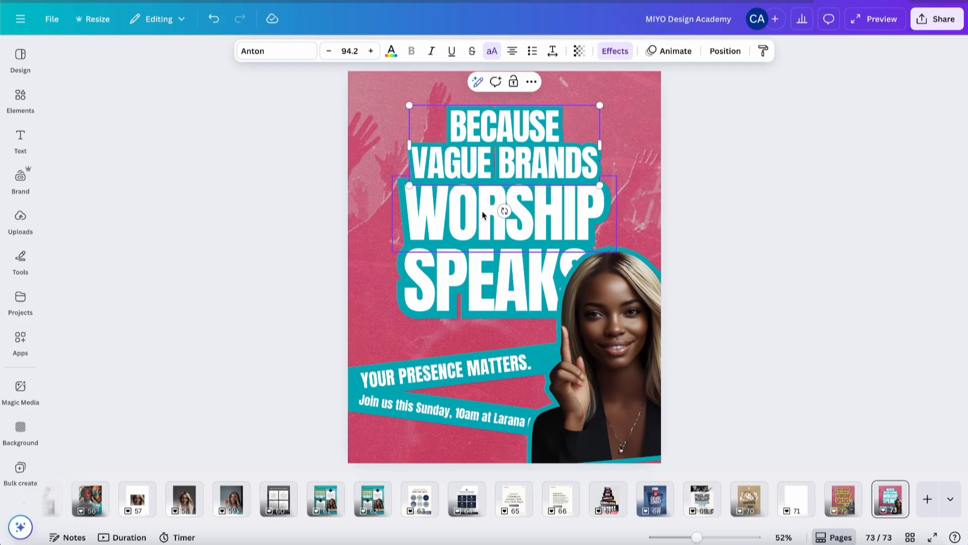
double_click(469, 168)
text(CONFUS)
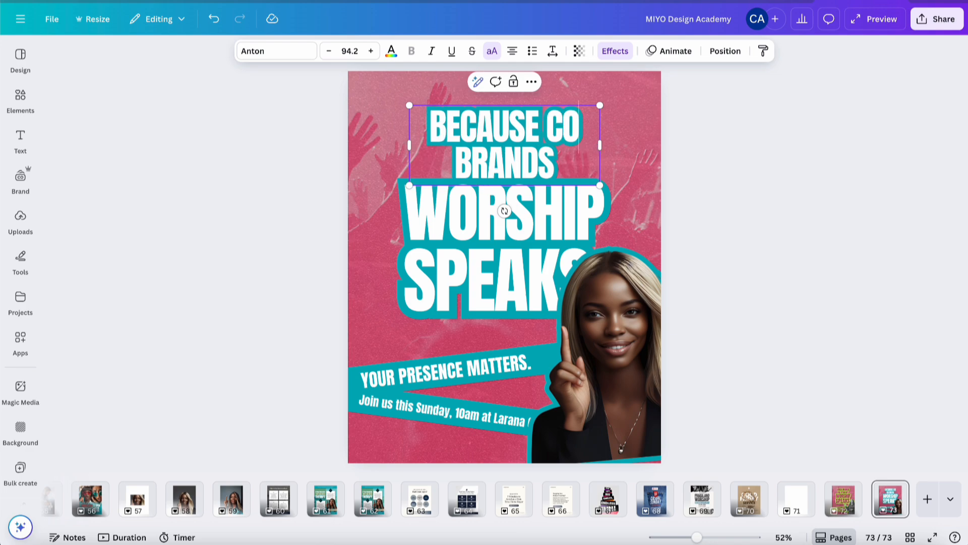
text(ING)
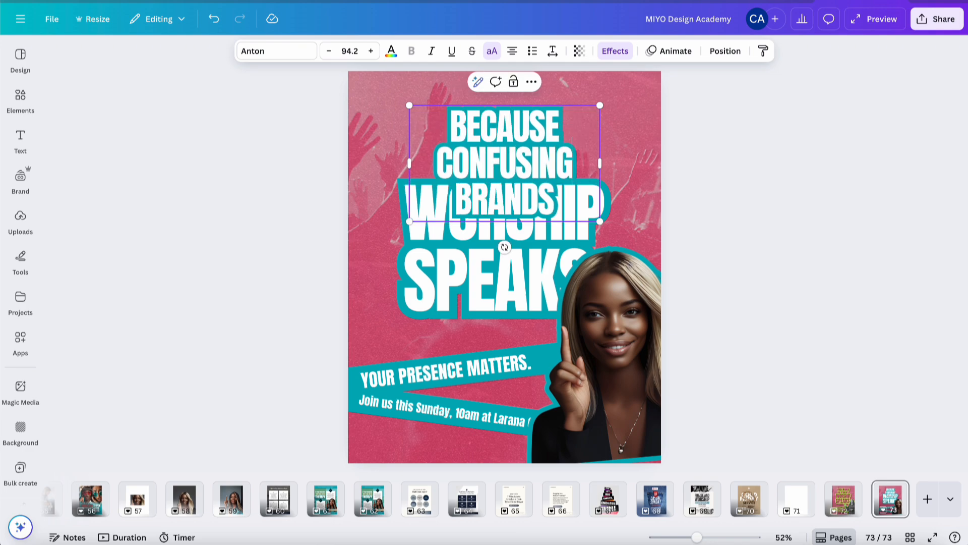
Replace WORSHIP with DON'T and SPEAKS with CONVERT, widening the CONVERT text box to fit
click(467, 240)
double_click(418, 222)
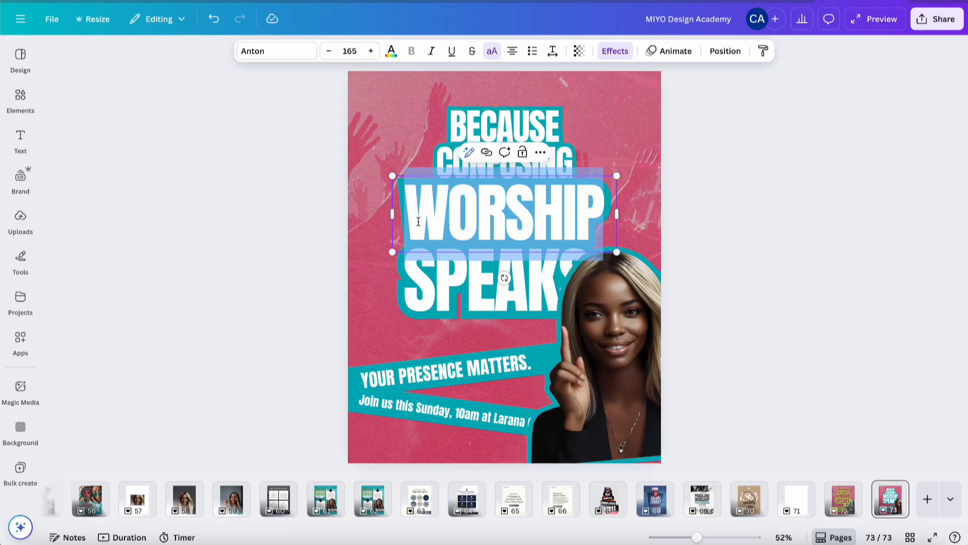
text(DON'T)
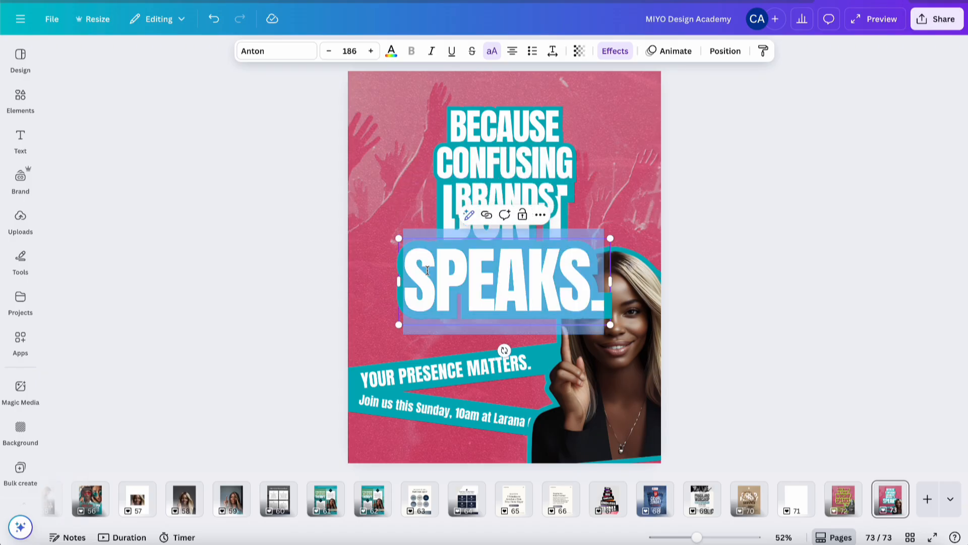
text(CONVERT)
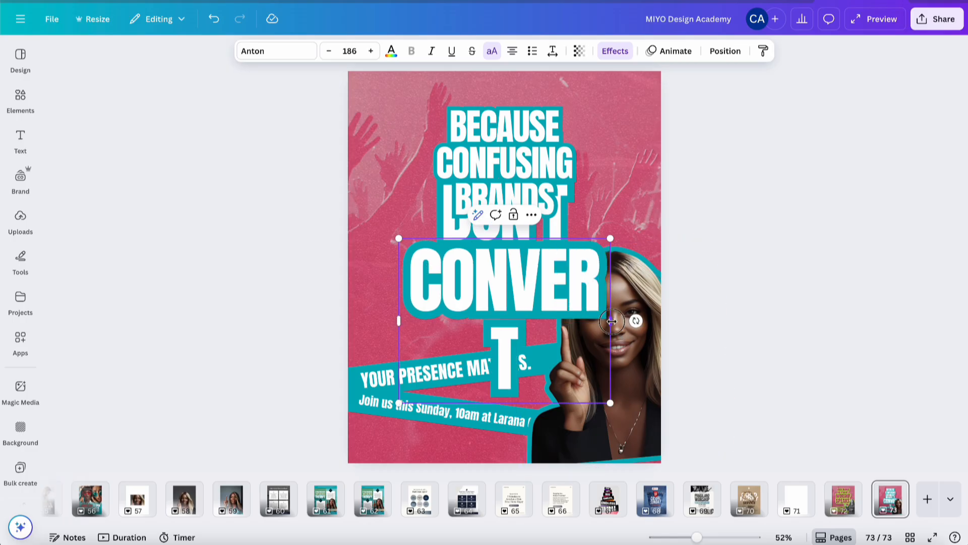
drag(611, 321, 657, 319)
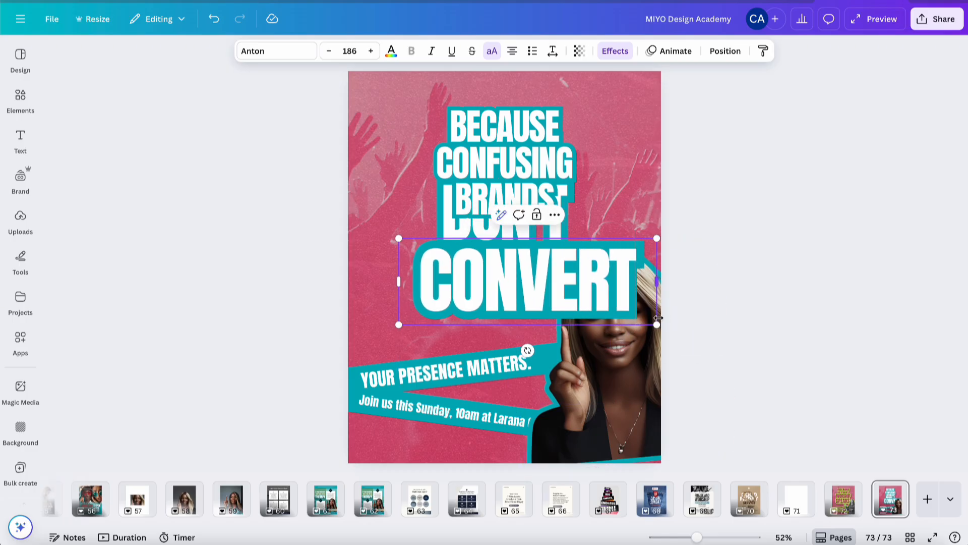
click(699, 289)
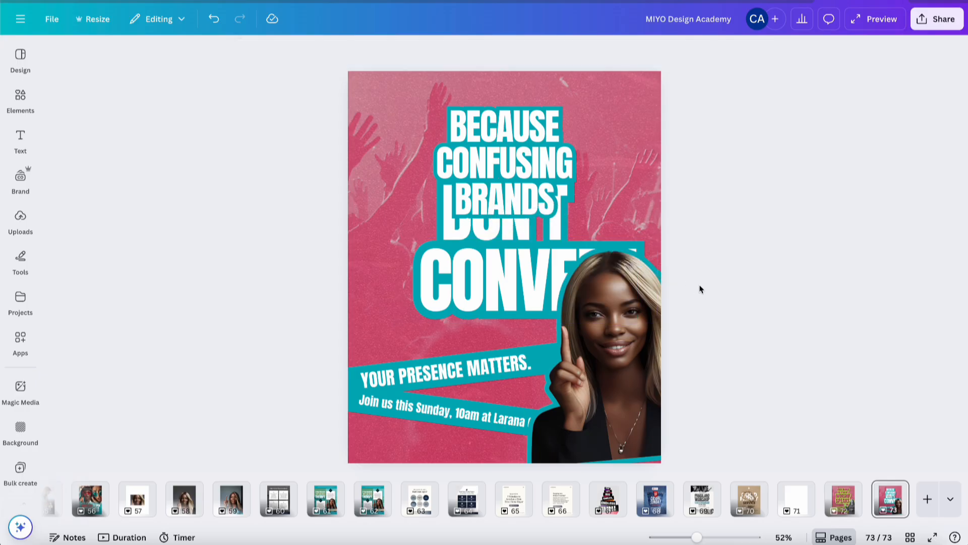
Center the CONVERT text horizontally on the page
click(496, 267)
click(721, 51)
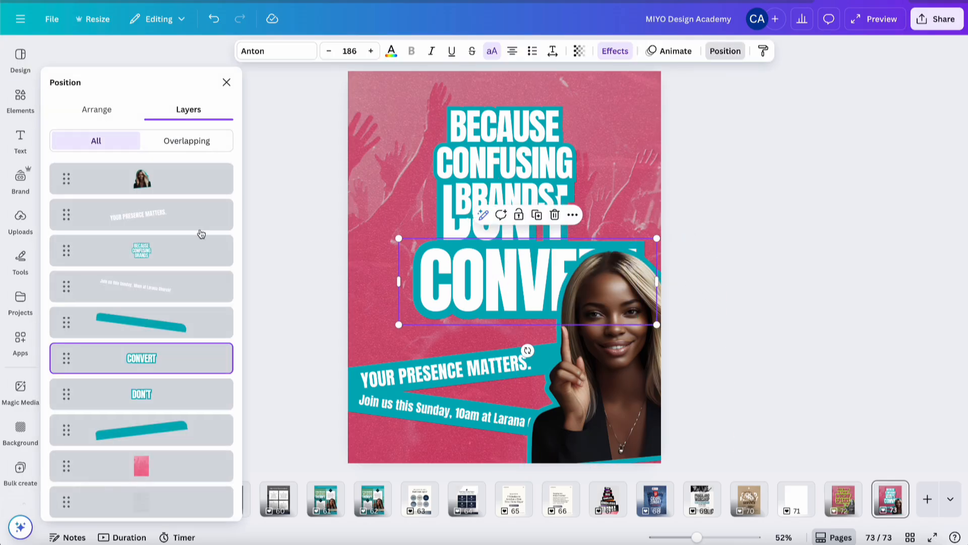
click(98, 110)
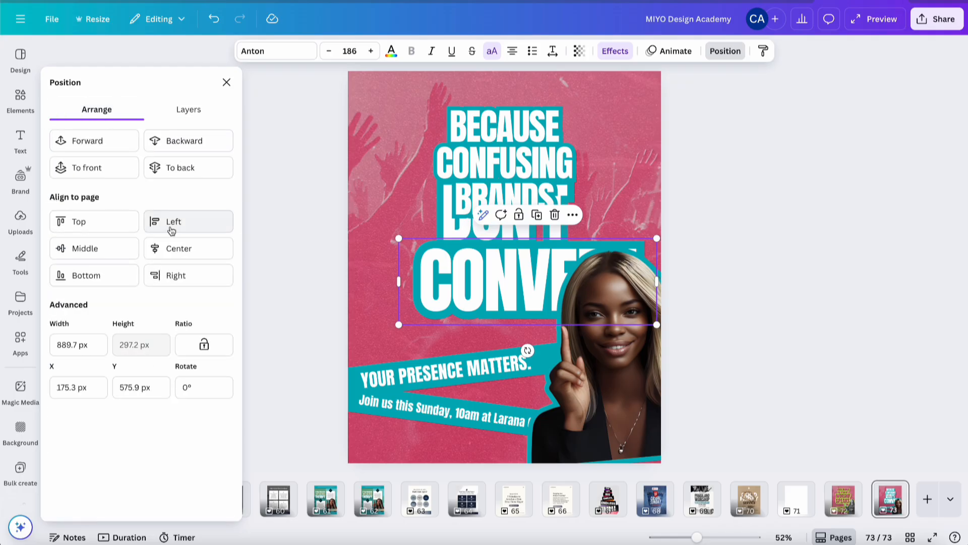
click(177, 247)
click(733, 159)
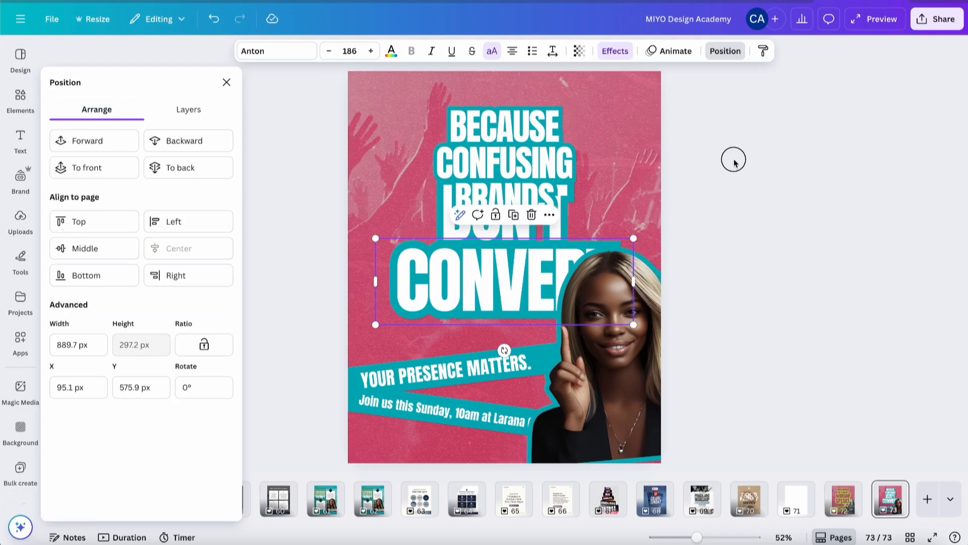
Widen the top headline box so CONFUSING BRANDS fits on one line
click(562, 158)
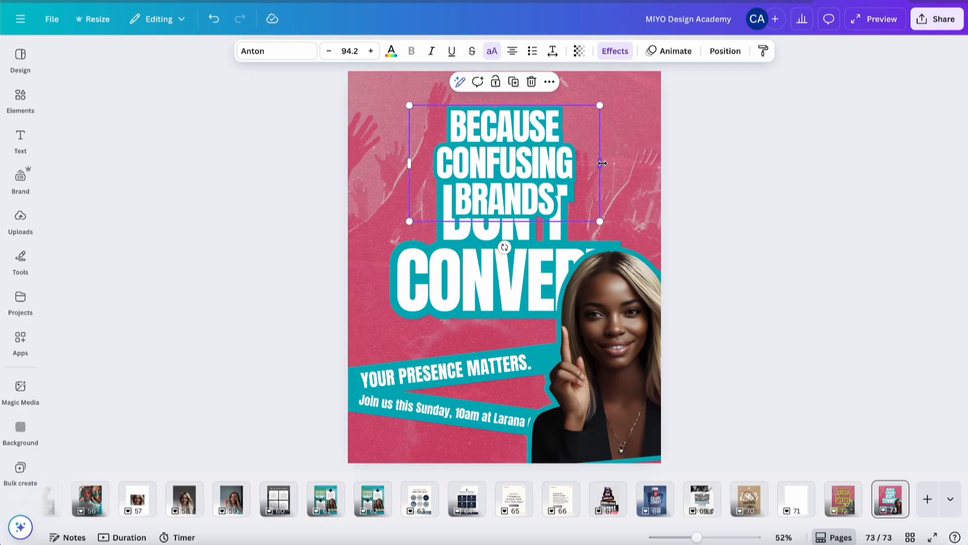
mouse_move(602, 163)
mouse_down()
mouse_move(676, 165)
mouse_move(596, 170)
mouse_up()
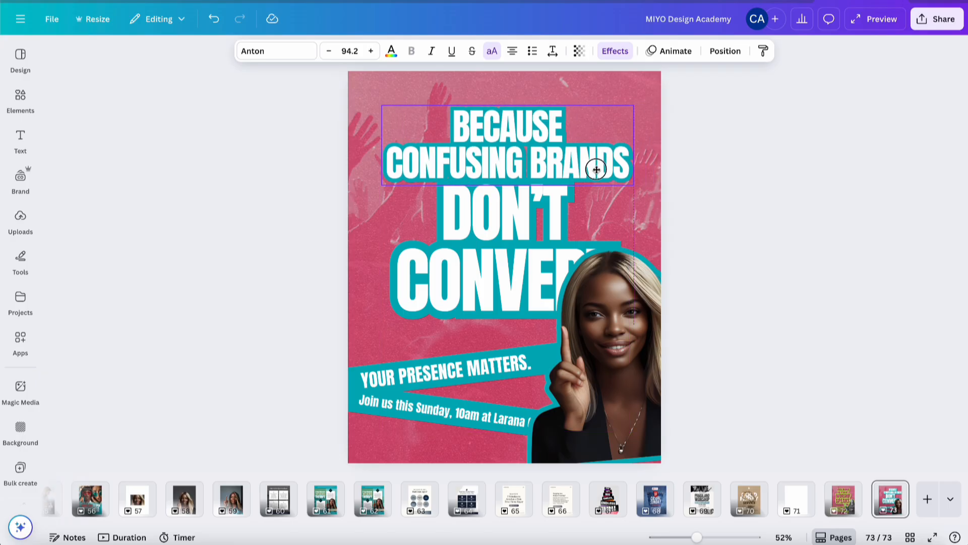
drag(596, 170, 596, 170)
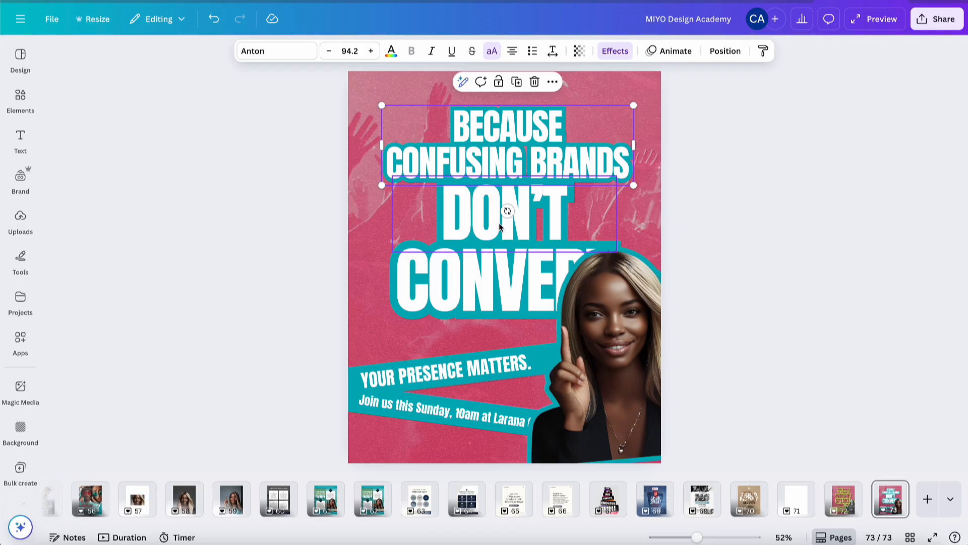
Align DON'T and CONVERT to each other's left edge and left-align their text
click(503, 224)
shift+click(460, 285)
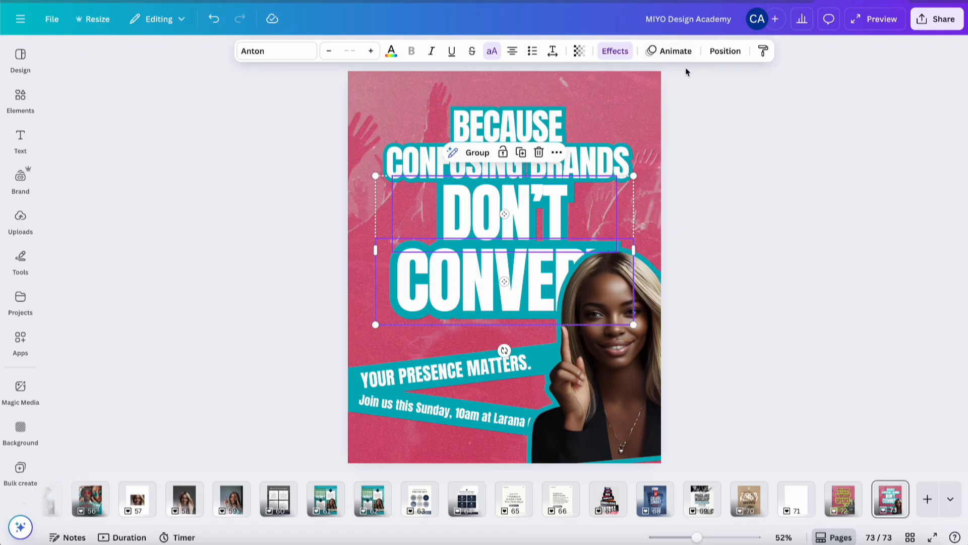
click(714, 51)
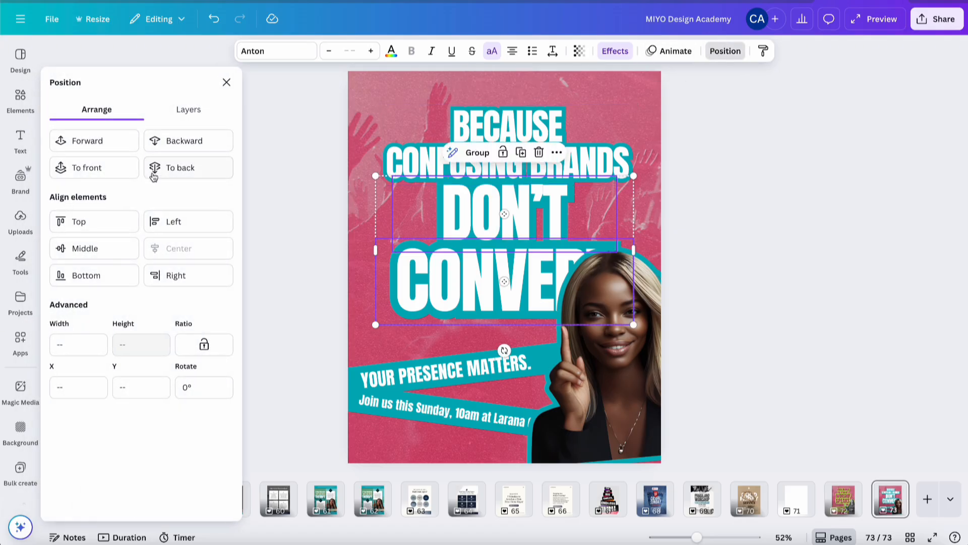
click(152, 223)
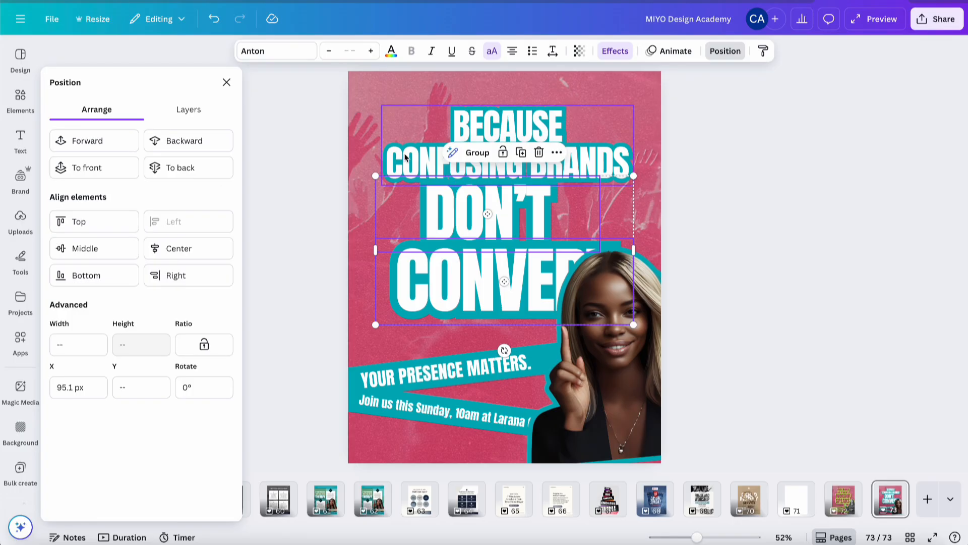
click(511, 49)
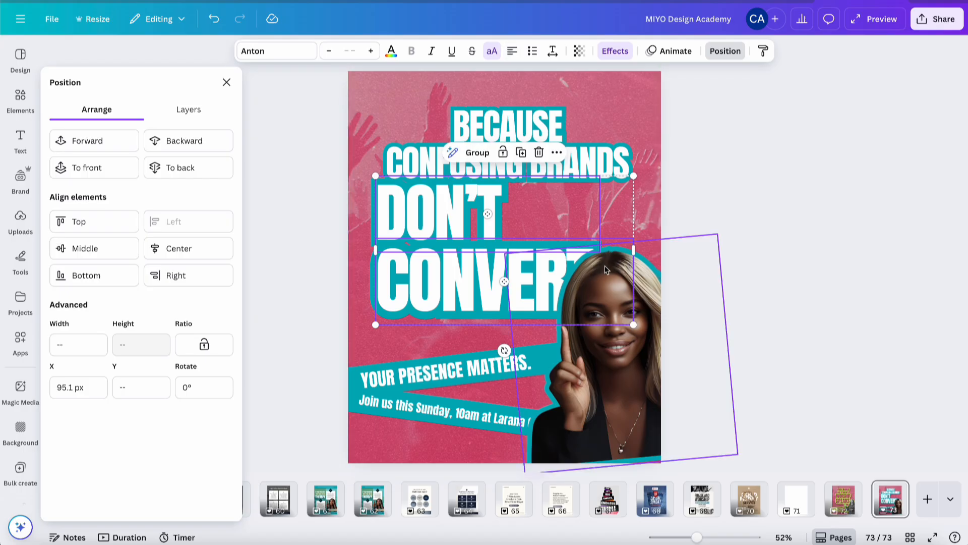
click(735, 153)
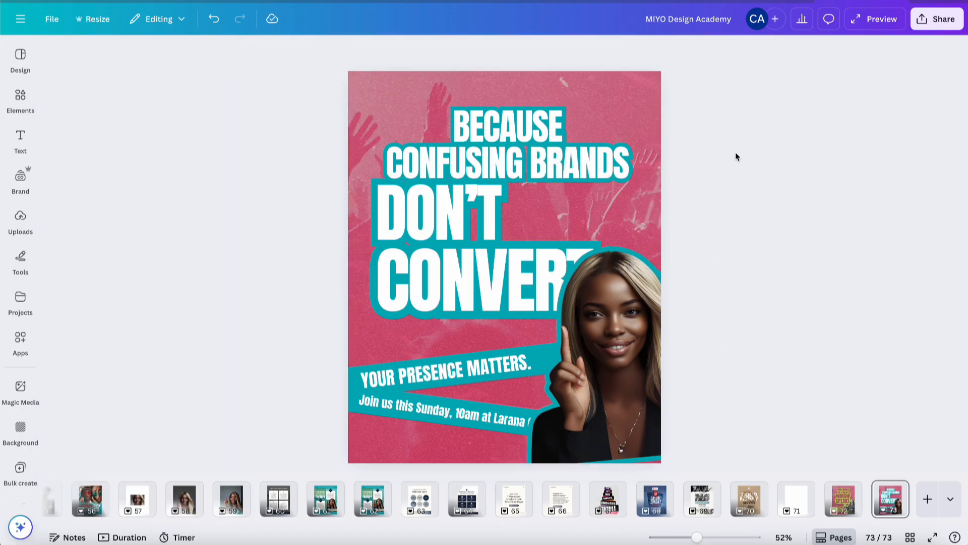
Left-align the top headline text and break BRANDS onto its own third line
click(601, 164)
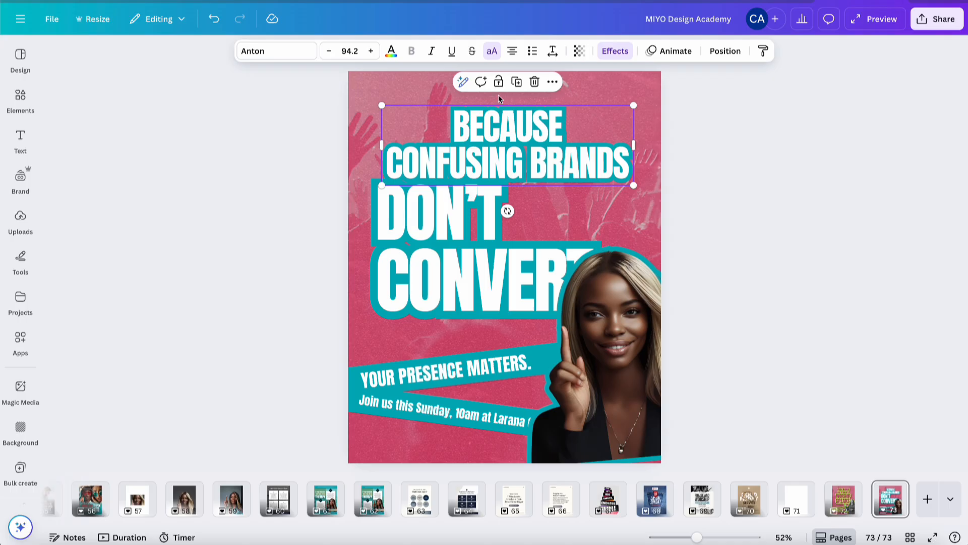
click(511, 53)
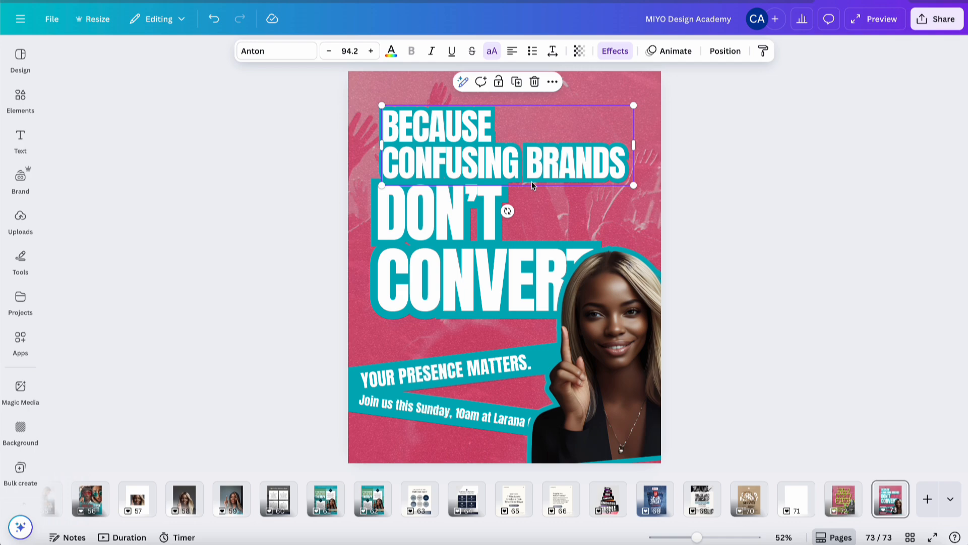
click(575, 166)
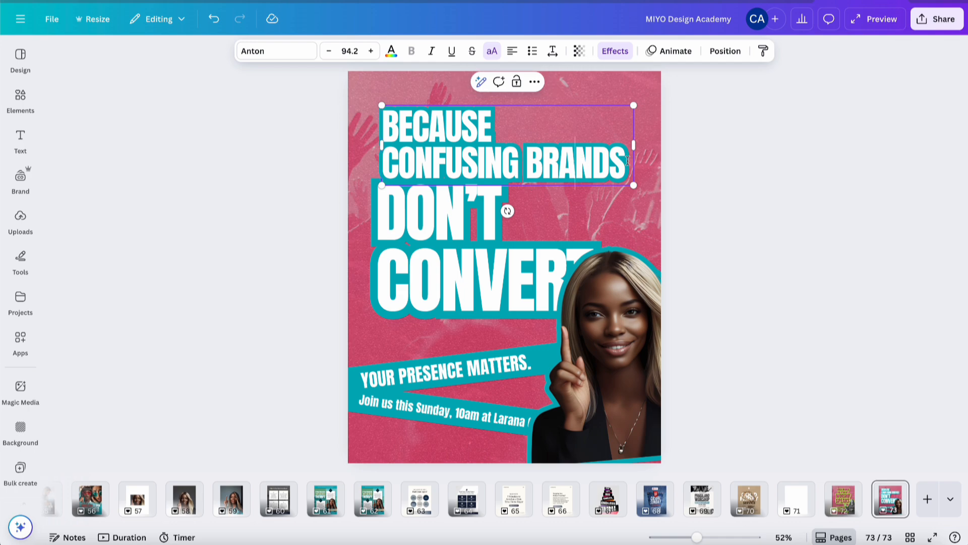
click(525, 160)
key(Return)
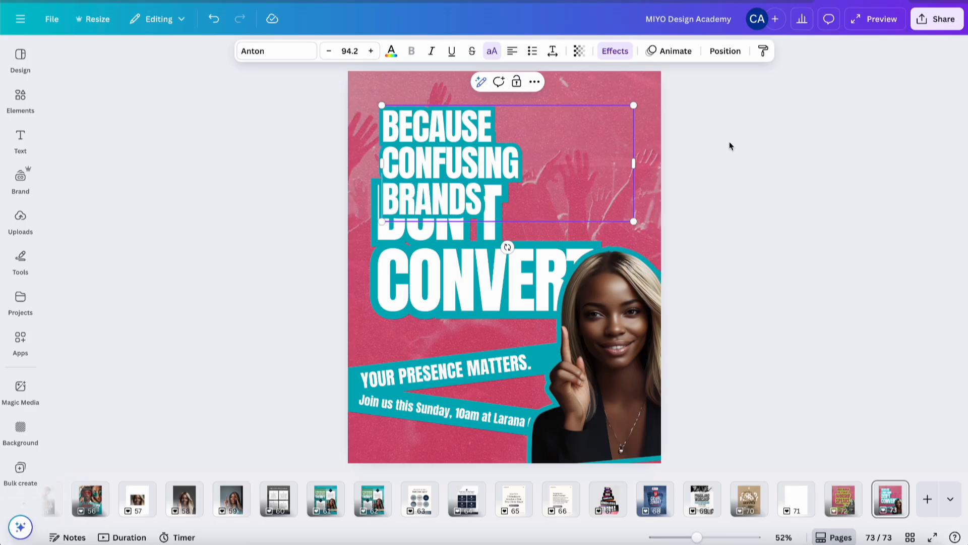
Shift the headline block slightly up and left, and move DON'T to the right beside BRANDS
click(731, 147)
drag(478, 163, 472, 158)
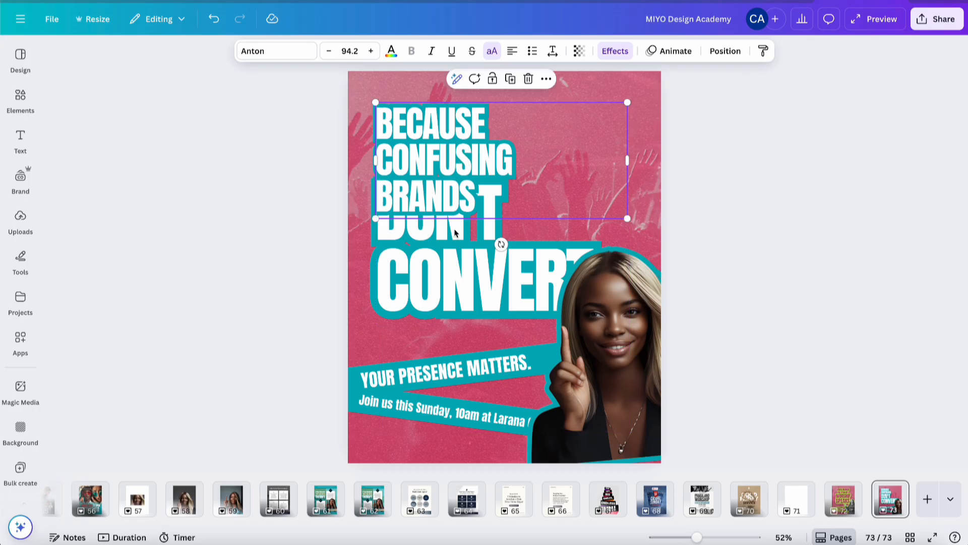
click(457, 230)
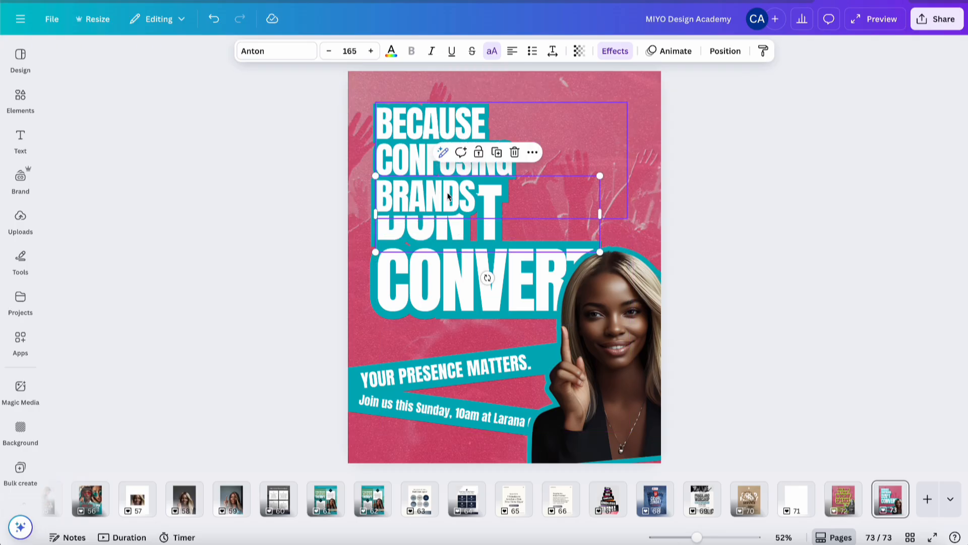
drag(376, 214, 468, 214)
click(679, 201)
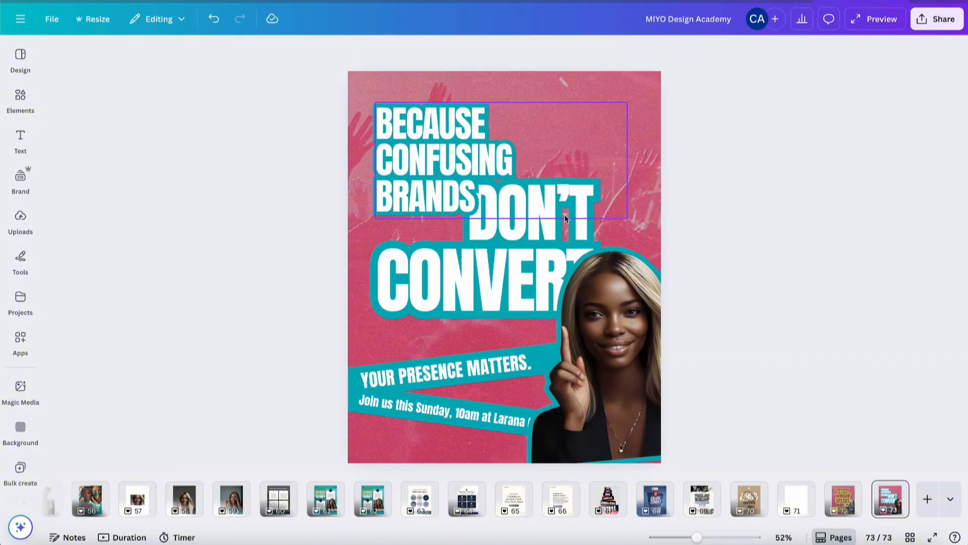
Nudge DON'T further to the right in small steps
click(550, 216)
click(549, 259)
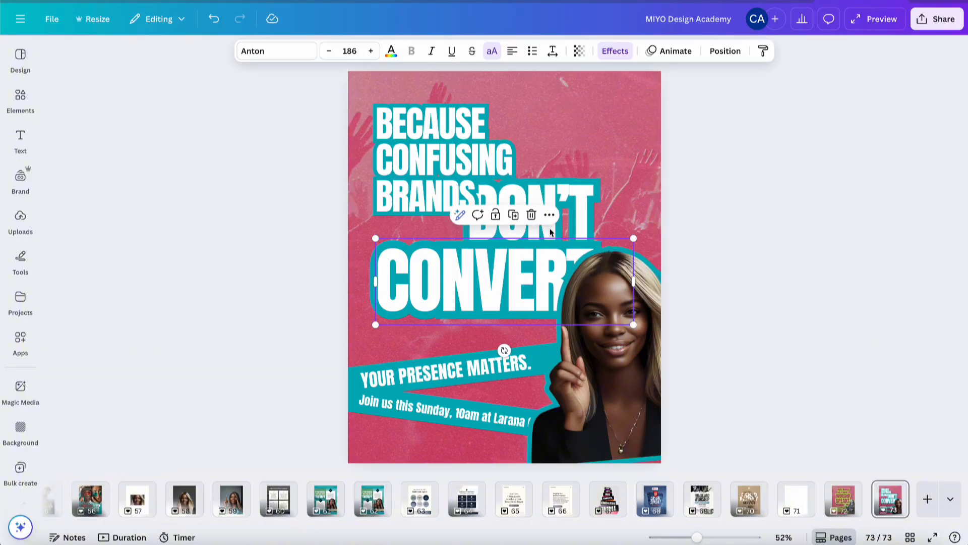
click(553, 230)
key(Right)
key(Right)
key(Right)
key(Right)
key(Right)
key(Right)
key(Right)
key(Right)
key(Right)
key(Right)
key(Right)
key(Right)
key(Right)
key(Right)
key(Right)
key(Right)
key(Right)
key(Right)
key(Right)
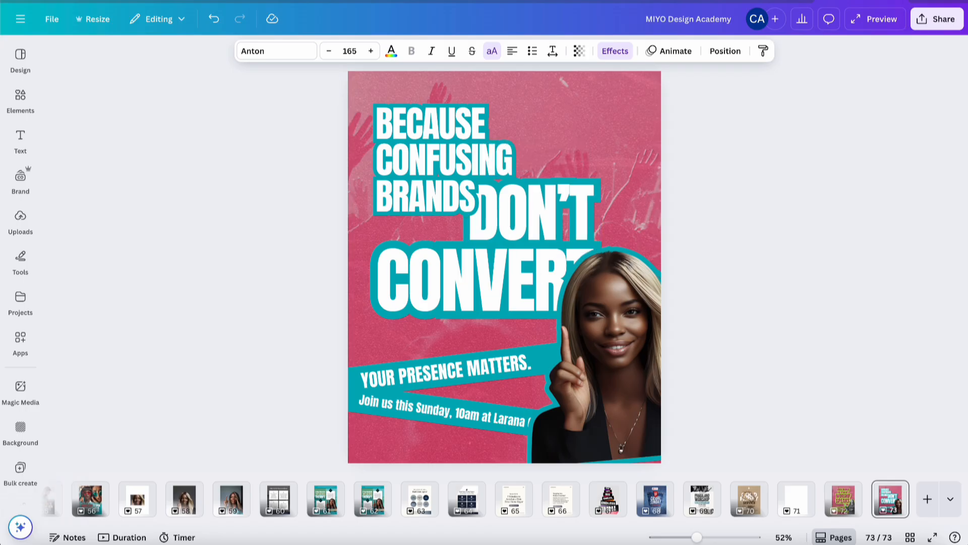
key(Right)
key(Right)
key(Right)
key(Right)
key(Right)
key(Right)
key(Right)
key(Right)
key(Right)
key(Right)
key(Right)
key(Right)
key(Right)
key(Right)
key(Right)
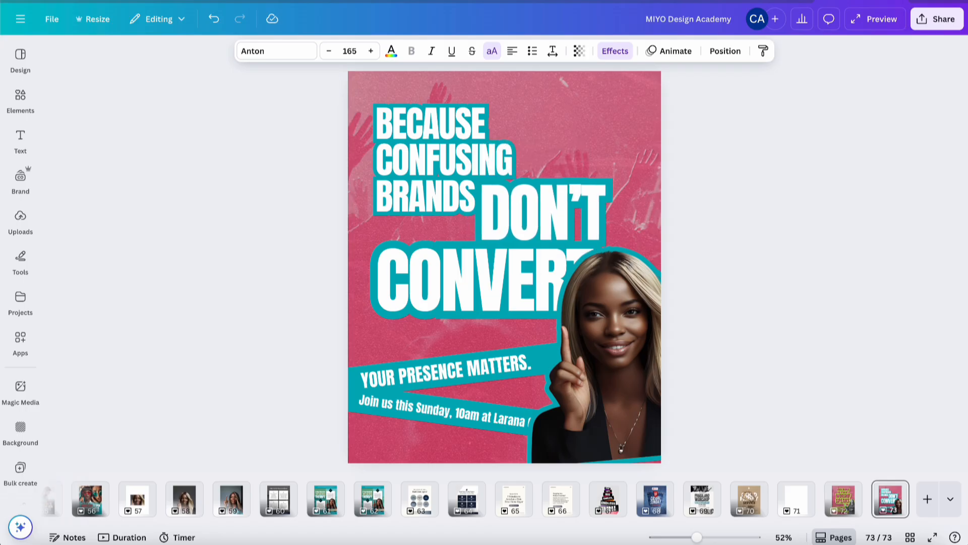
key(Right)
key(Right)
key(Right)
key(Right)
key(Right)
key(Right)
key(Right)
key(Right)
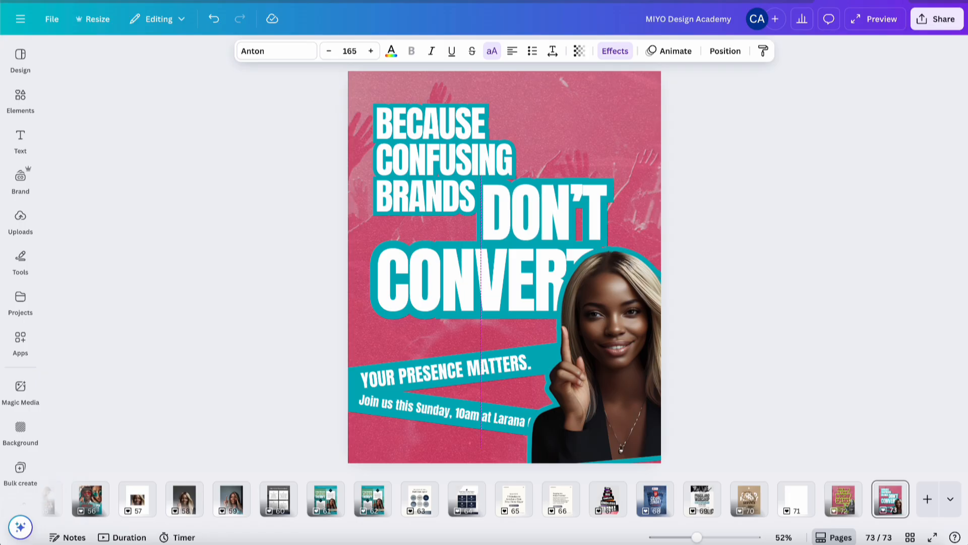
Select the headline text boxes together and nudge them vertically to tighten their placement
click(456, 146)
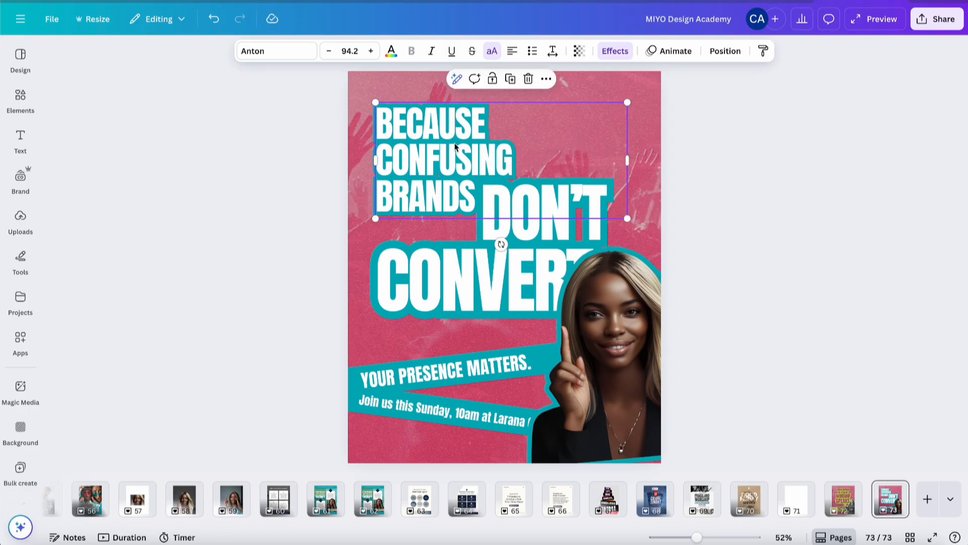
key(Down)
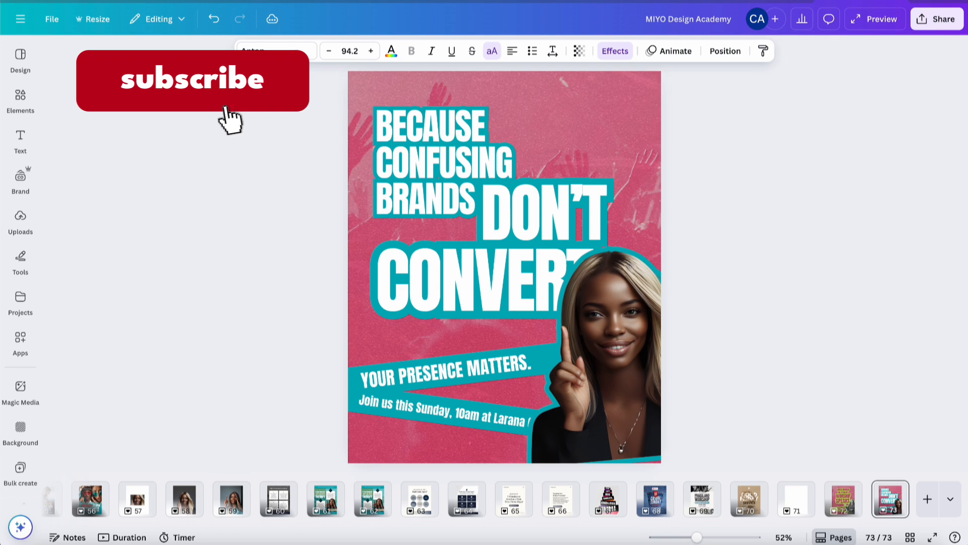
drag(303, 139, 494, 278)
key(Up)
key(Up)
key(Up)
key(Up)
key(Up)
key(Up)
key(Up)
key(Up)
key(Up)
key(Up)
key(Up)
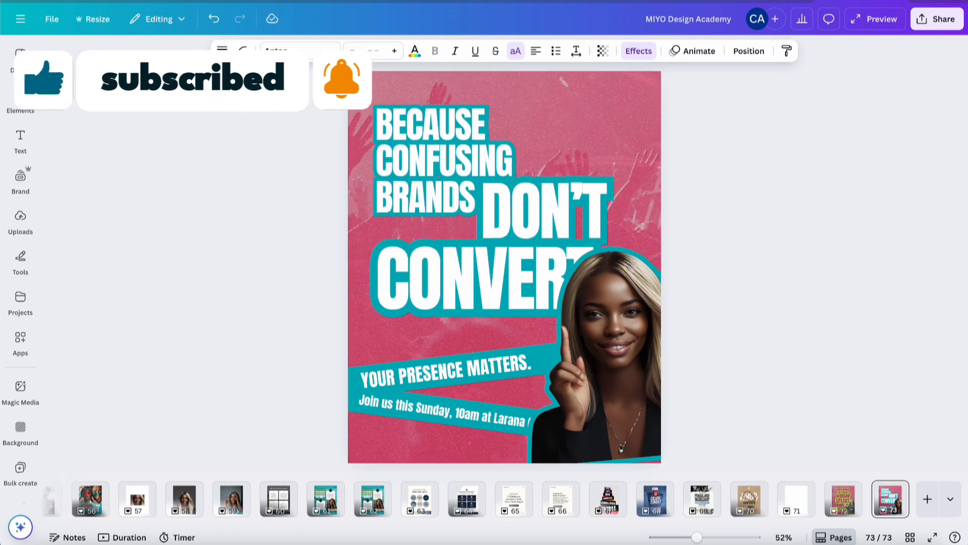
click(773, 352)
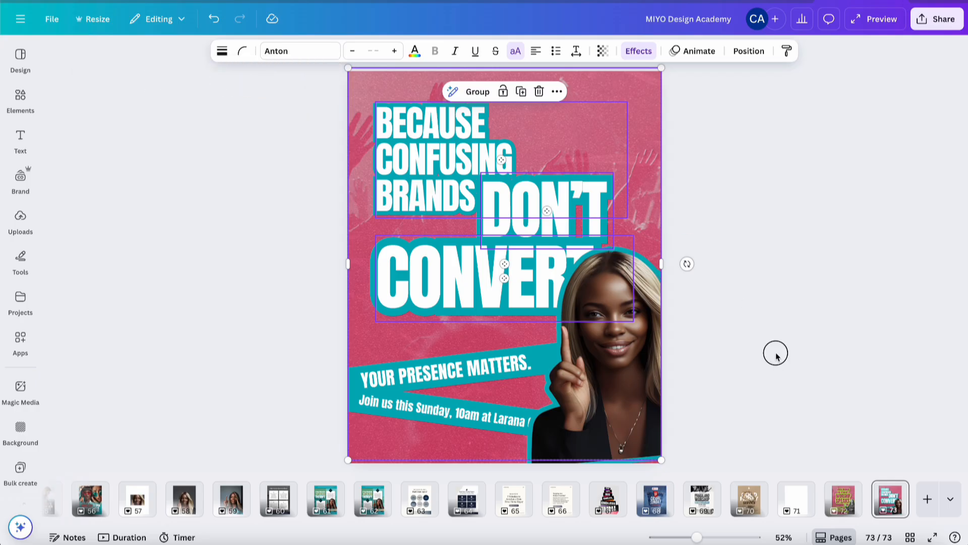
Move the portrait down so it sits below CONVERT
drag(617, 359, 618, 389)
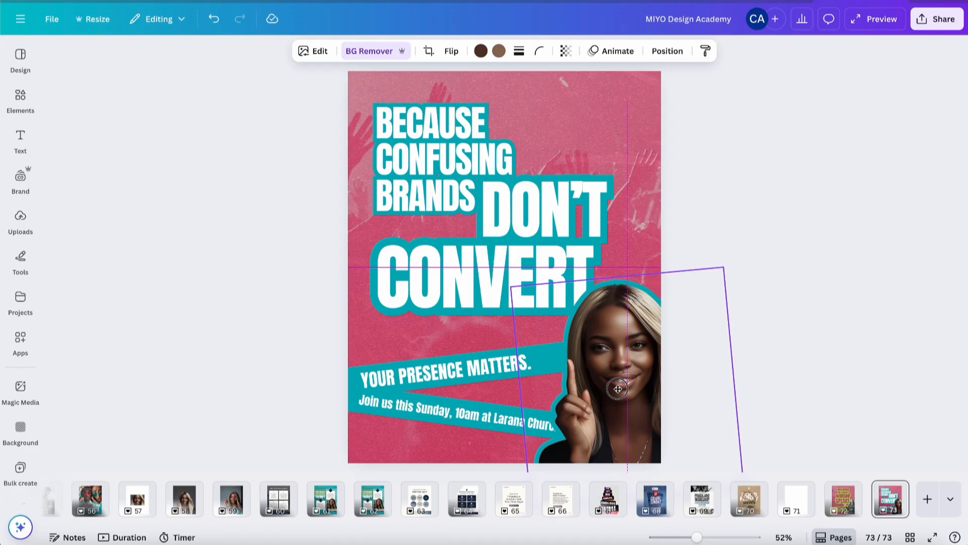
drag(618, 389, 617, 389)
click(795, 277)
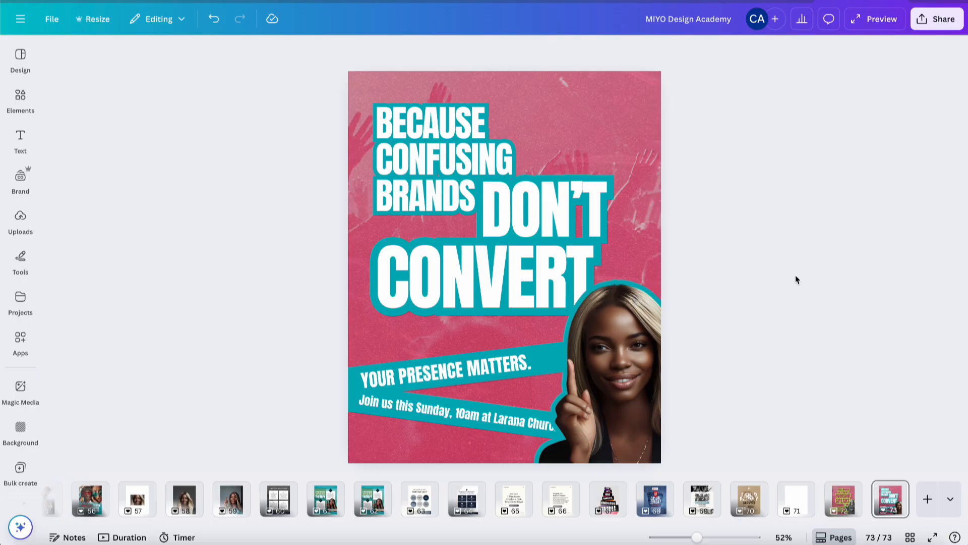
Replace YOUR PRESENCE MATTERS. with YOUR BRAND NEEDS DIRECTION. and widen its box to fit one line
click(450, 371)
click(451, 368)
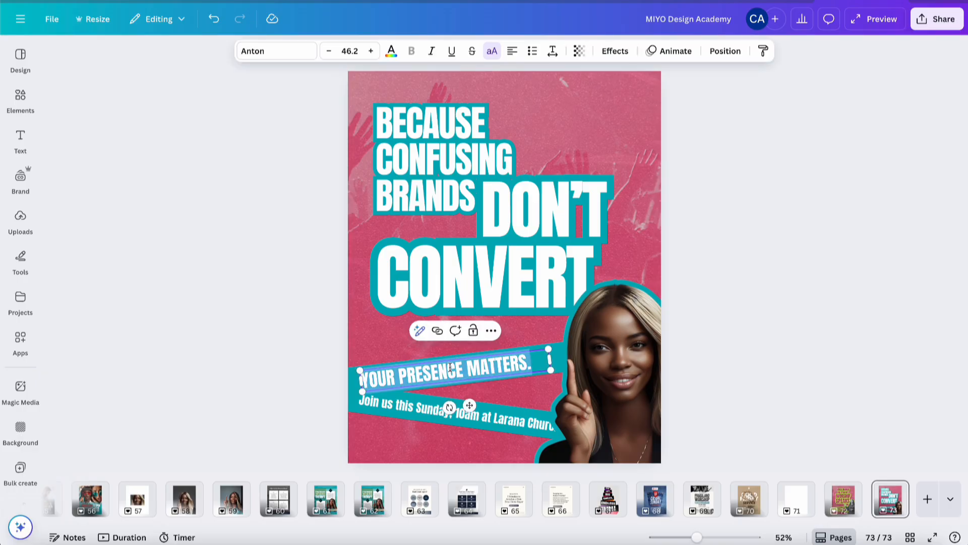
text(YOUR BRAND)
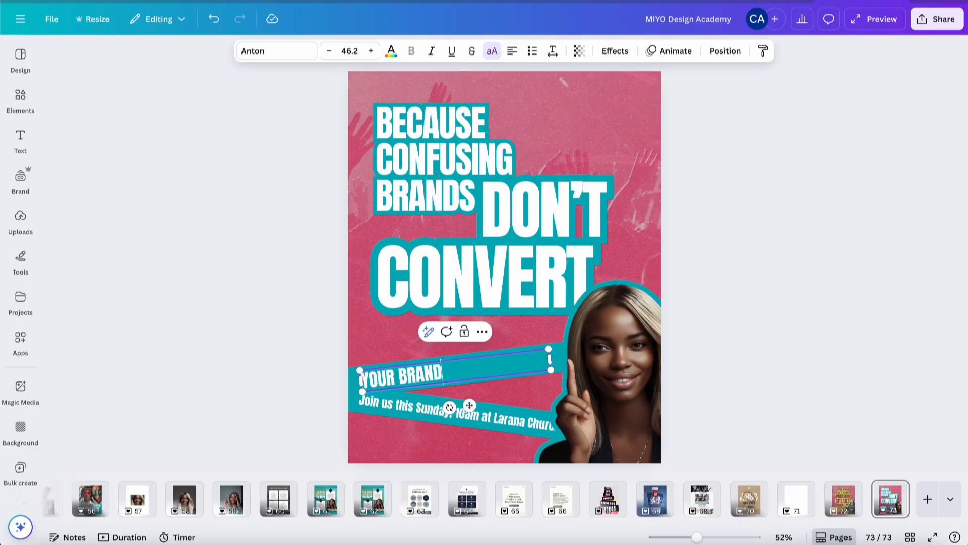
text( DOESN'T NEED )
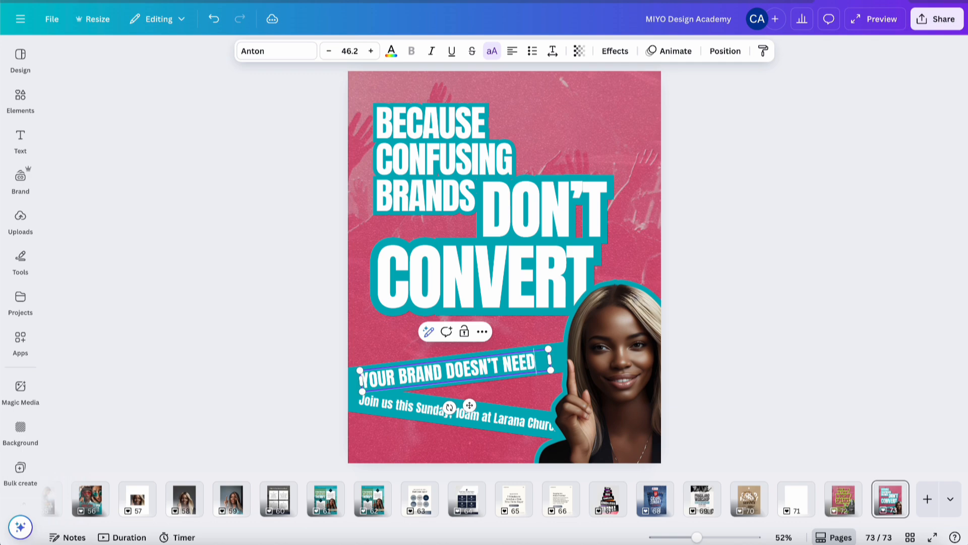
text(NOISE)
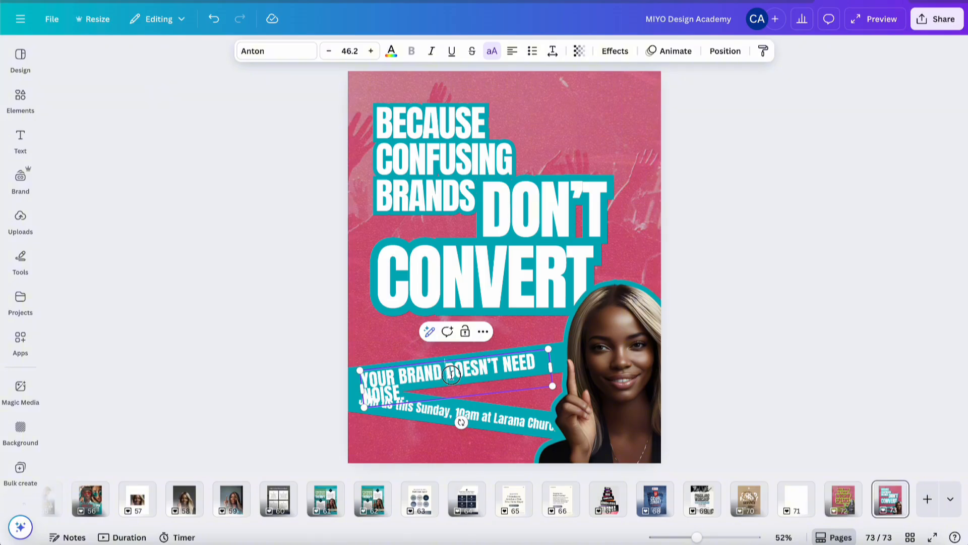
drag(446, 371, 462, 387)
text(NEEDS )
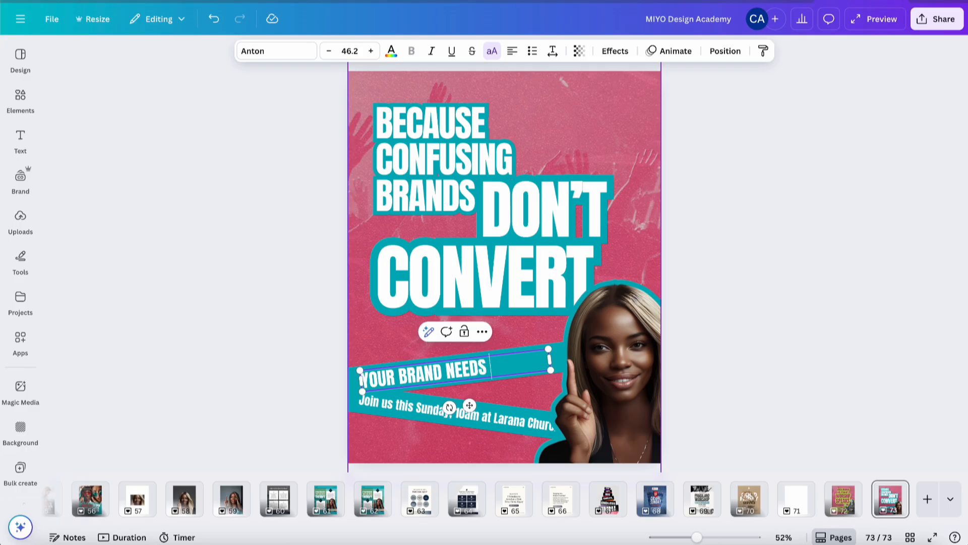
text(DIRECTION.)
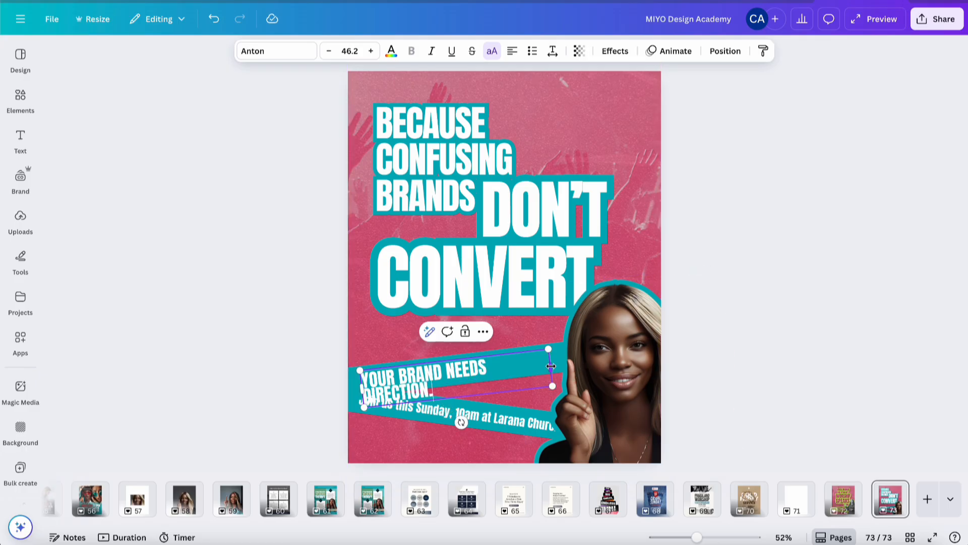
drag(551, 367, 570, 362)
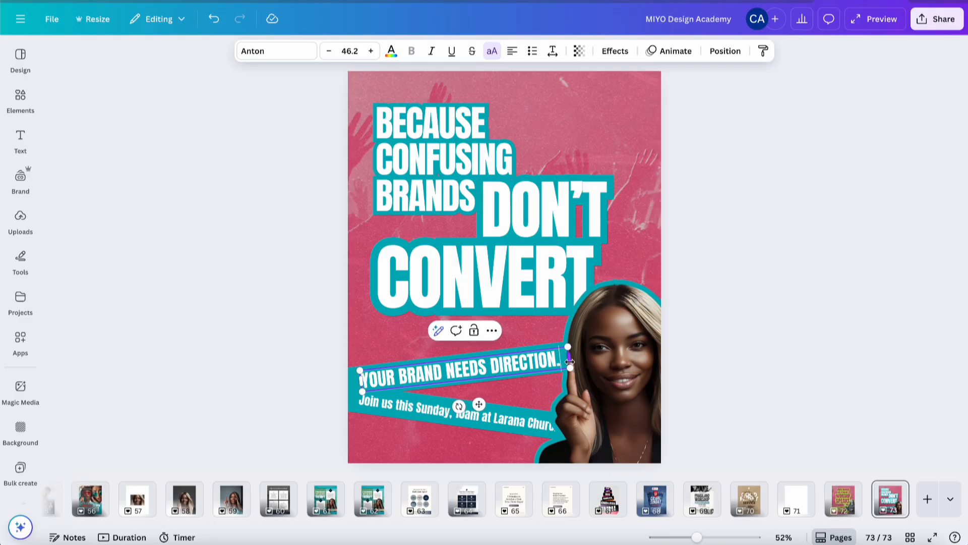
Change the Sunday subline to Take the Brand Vitals Assessment!
double_click(478, 421)
text(Take)
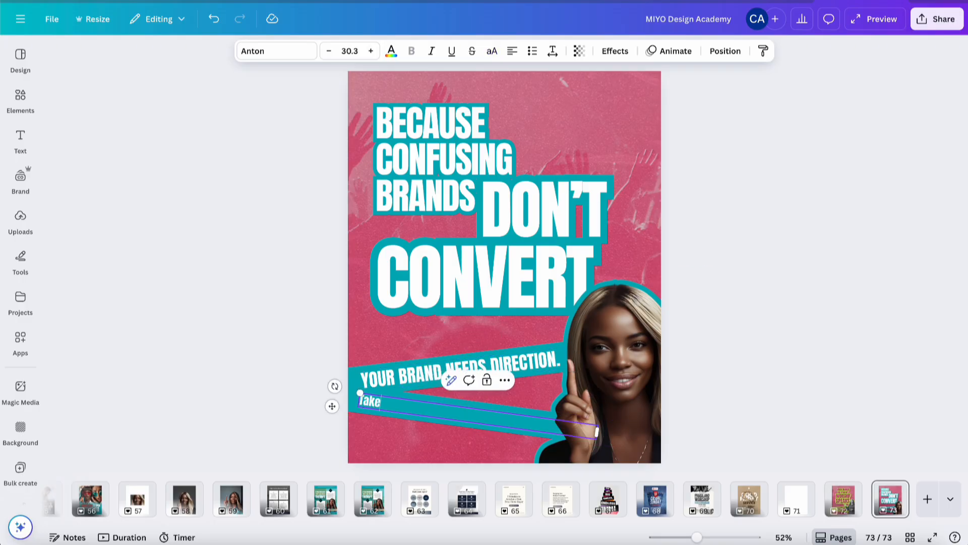
text( the Brand)
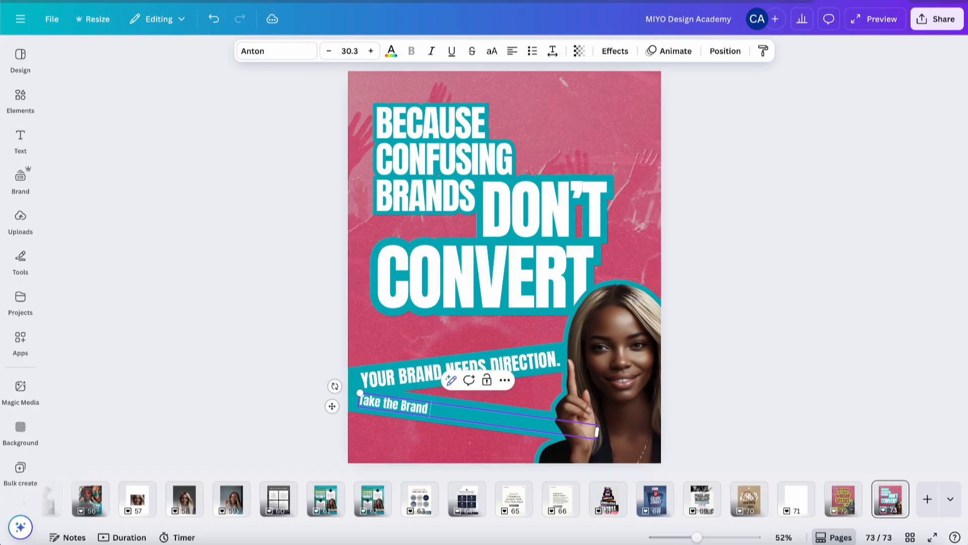
text( Vitals Assessment)
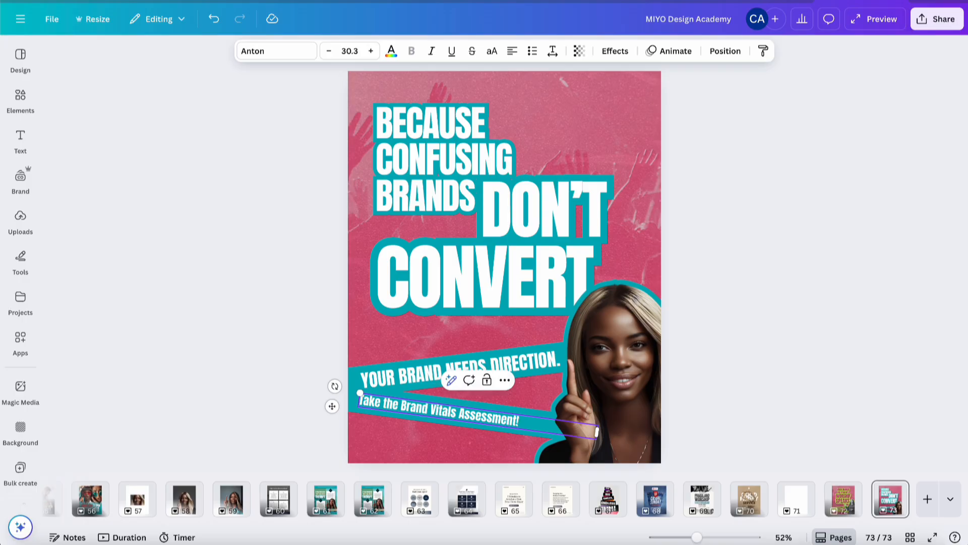
text(!)
click(739, 331)
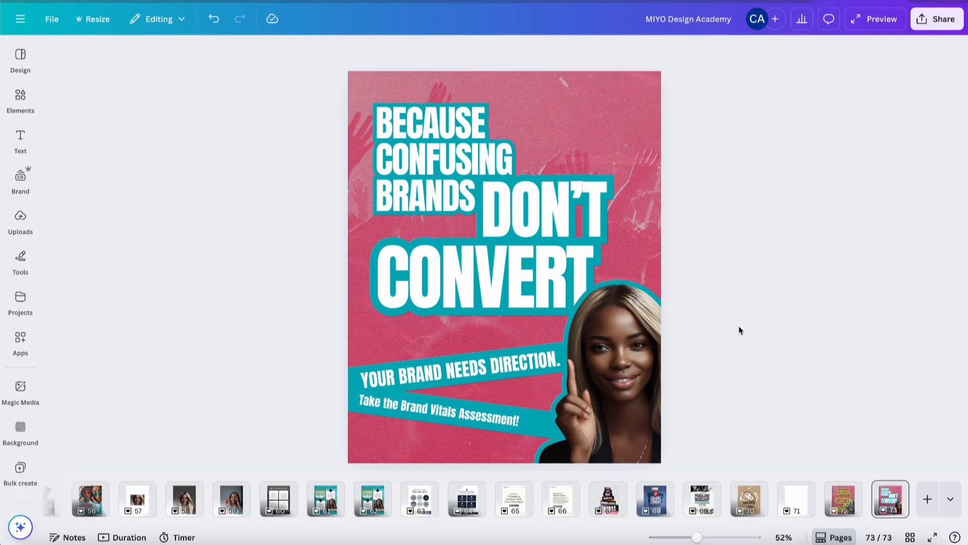
Duplicate the assessment line below it and change the copy to mybrandvitals.com
click(493, 421)
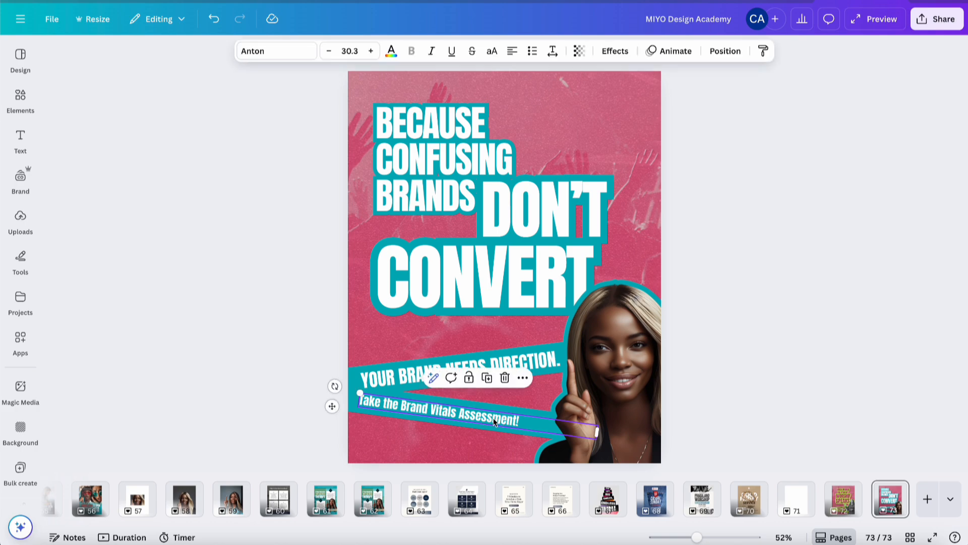
drag(492, 420, 488, 445)
click(488, 445)
text(my)
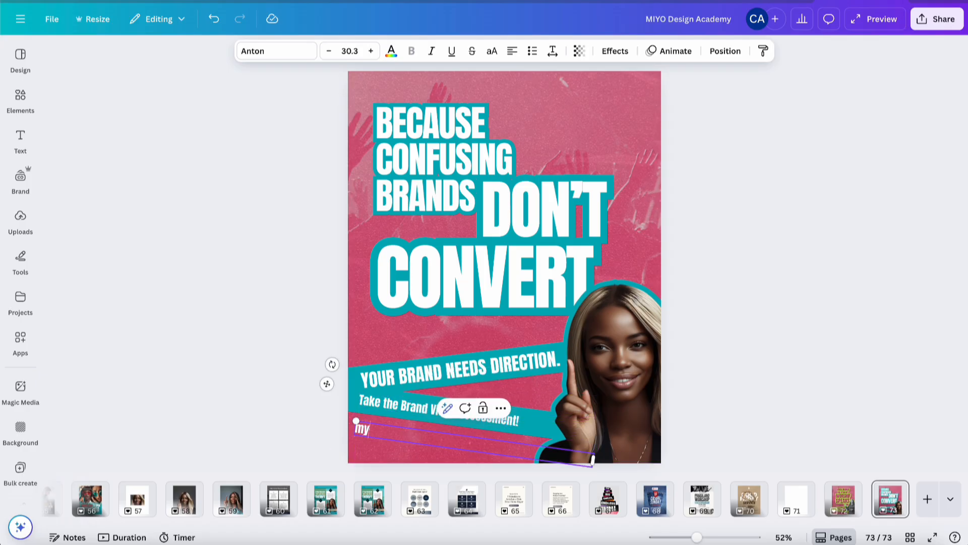
text(brandvitals.com)
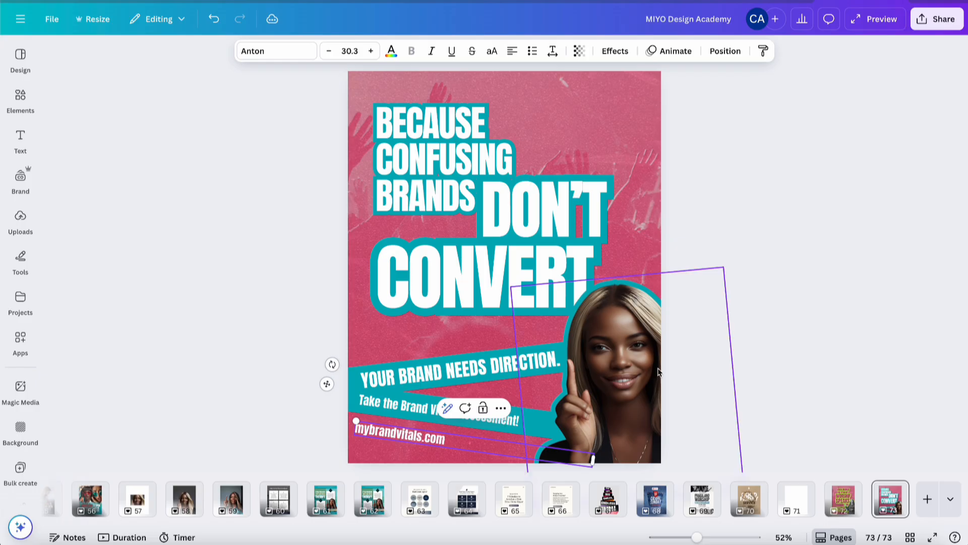
click(755, 341)
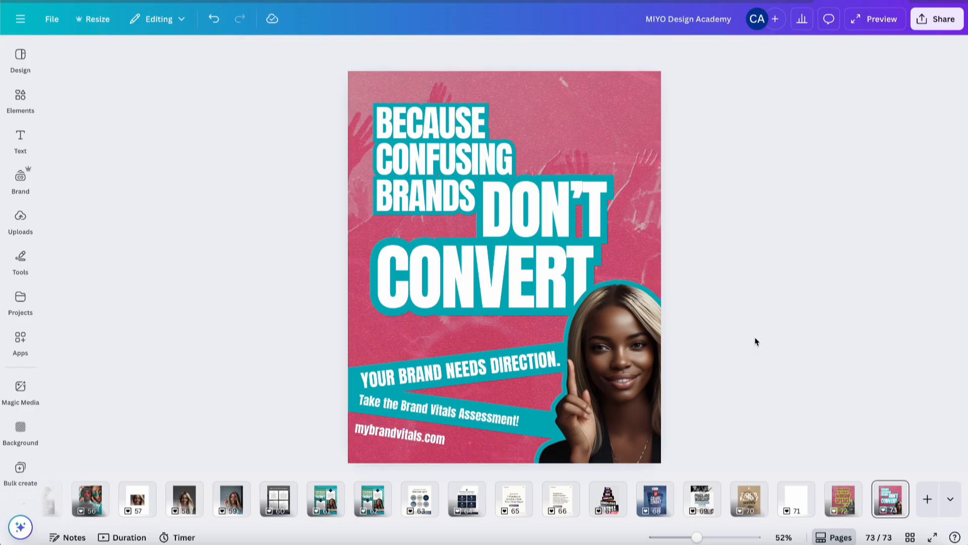
Set the mybrandvitals.com line's font to League Spartan Medium, narrow its text box and center-align it
click(459, 434)
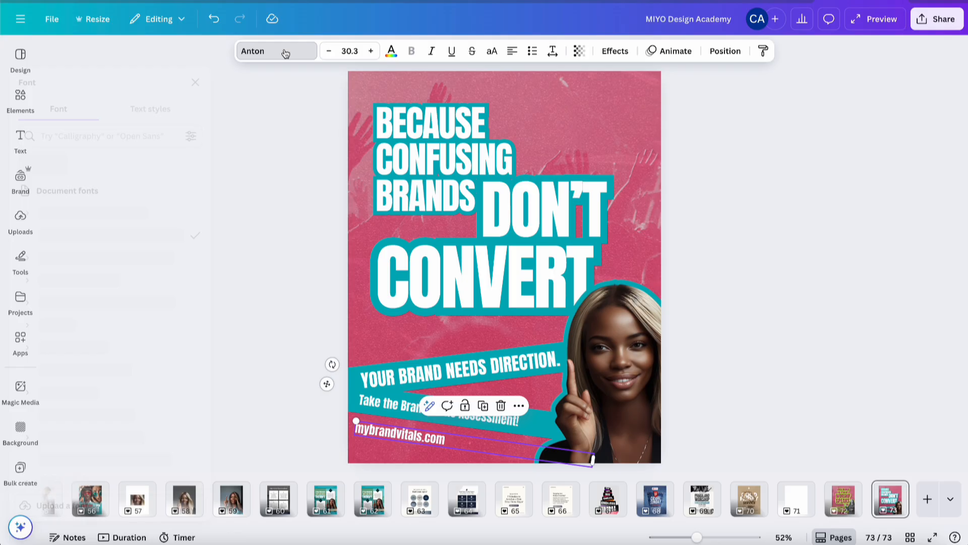
click(282, 50)
scroll(135, 417, down, 6)
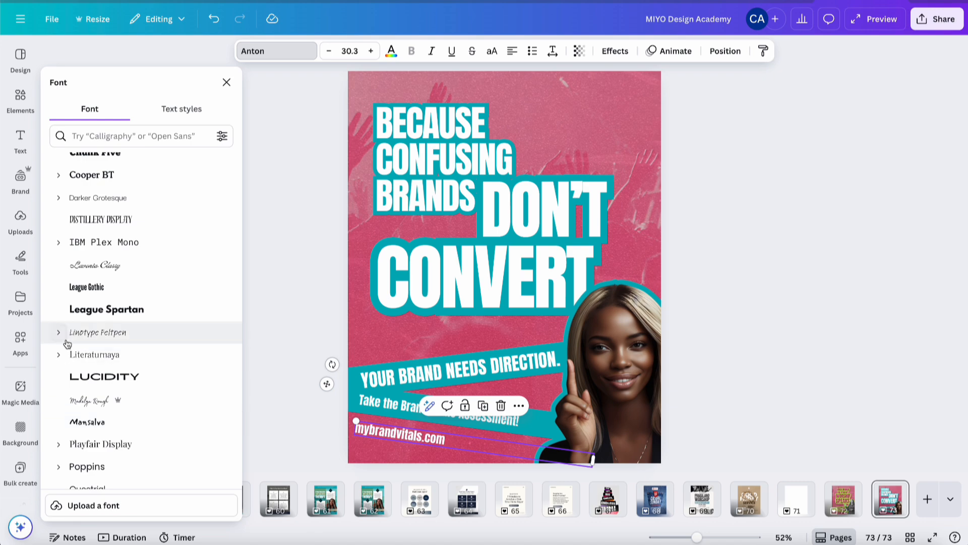
scroll(126, 409, down, 1)
scroll(127, 410, down, 4)
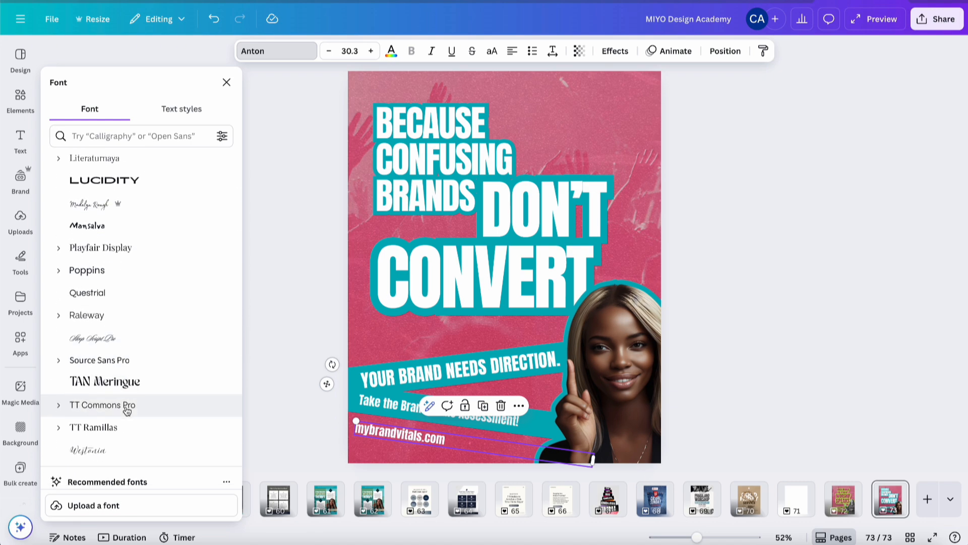
scroll(127, 423, down, 7)
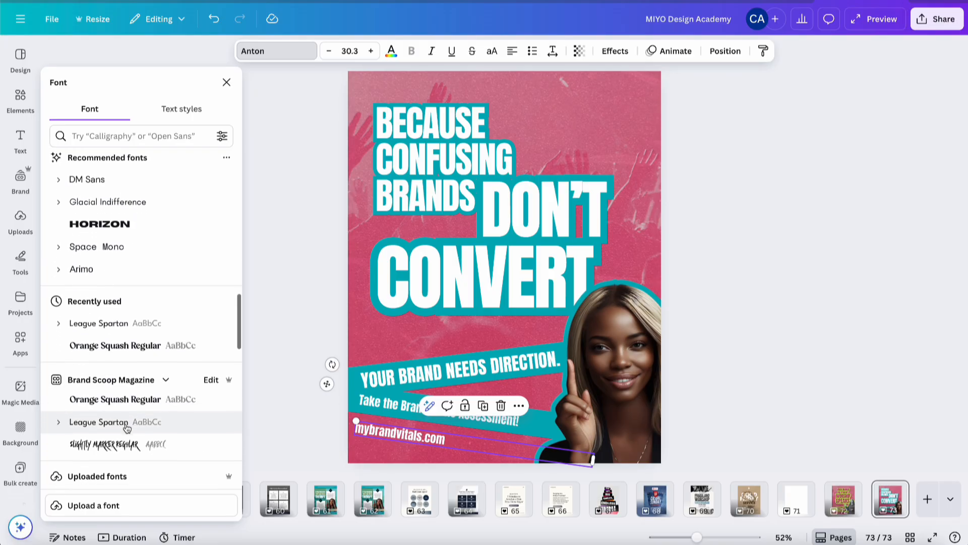
scroll(126, 428, up, 1)
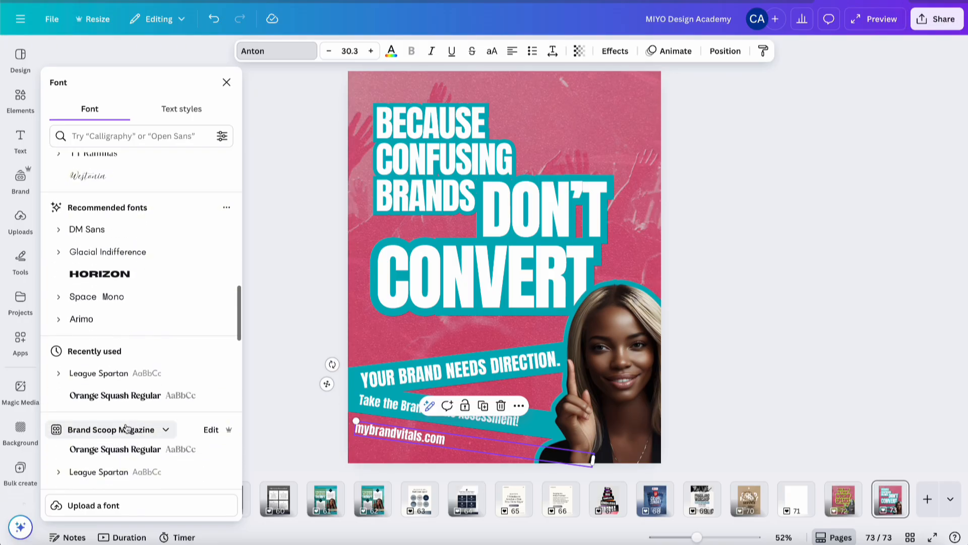
click(59, 374)
scroll(125, 439, down, 2)
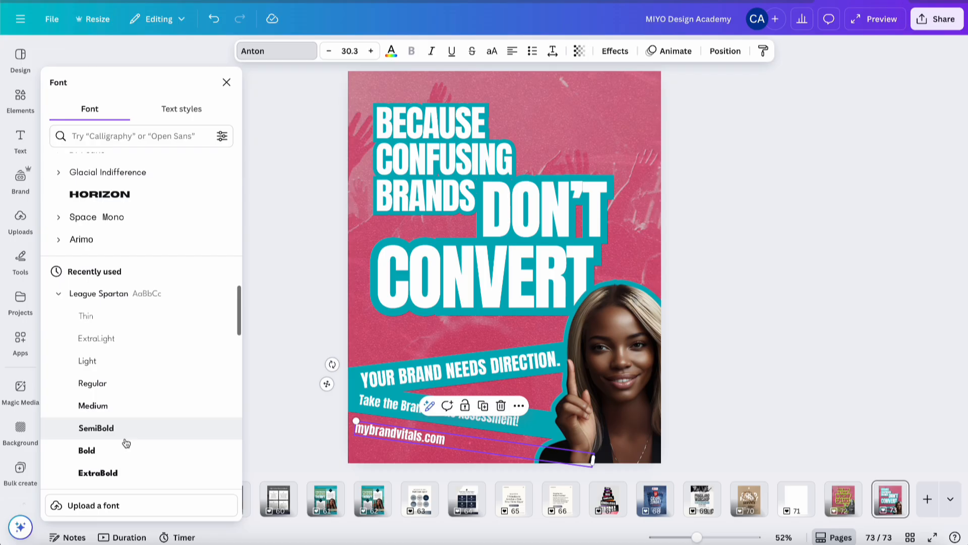
click(135, 365)
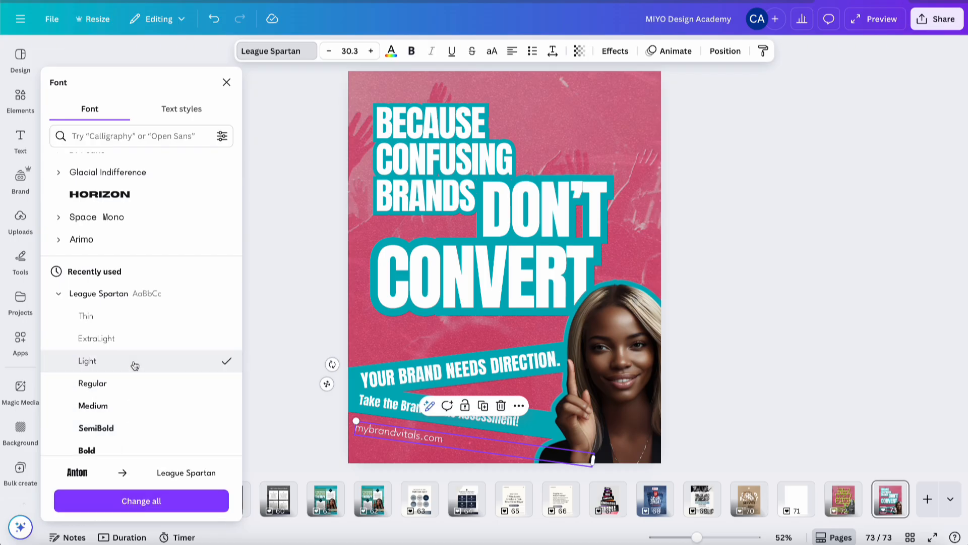
click(125, 407)
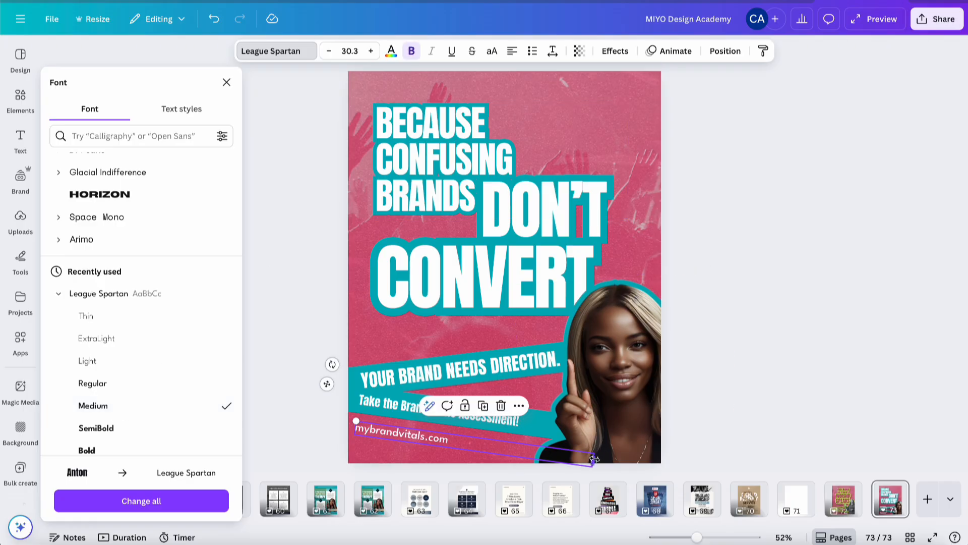
drag(591, 459, 501, 449)
click(512, 54)
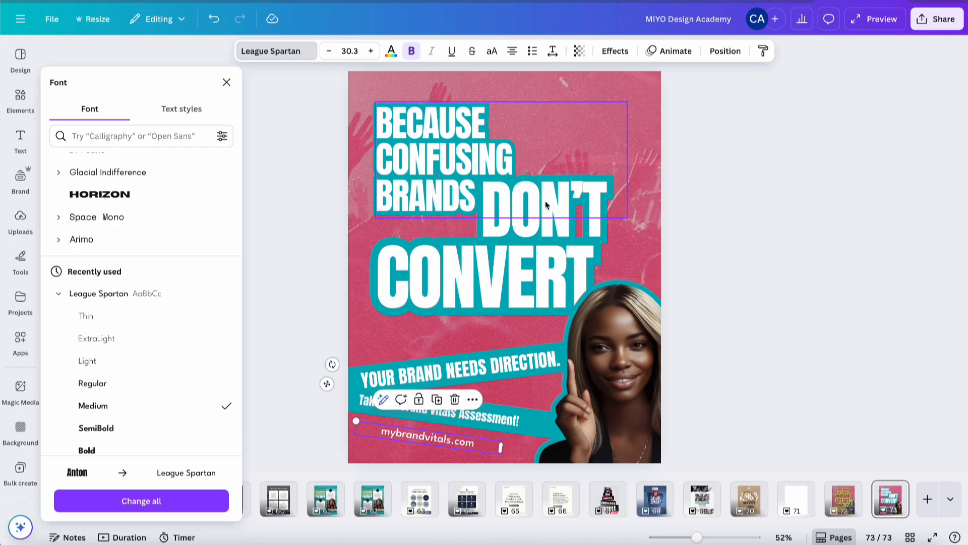
click(745, 217)
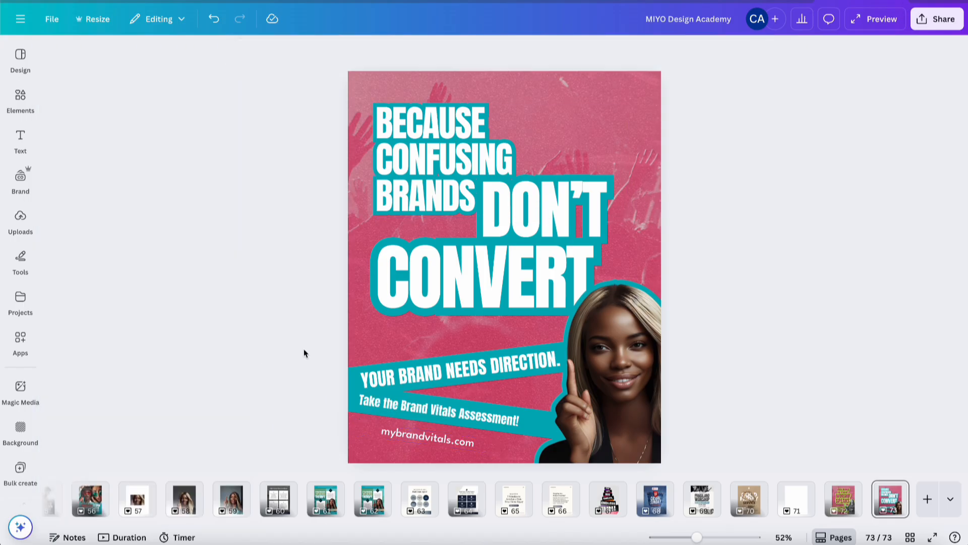
Select both teal banners with their text and nudge them upward together
drag(303, 349, 414, 410)
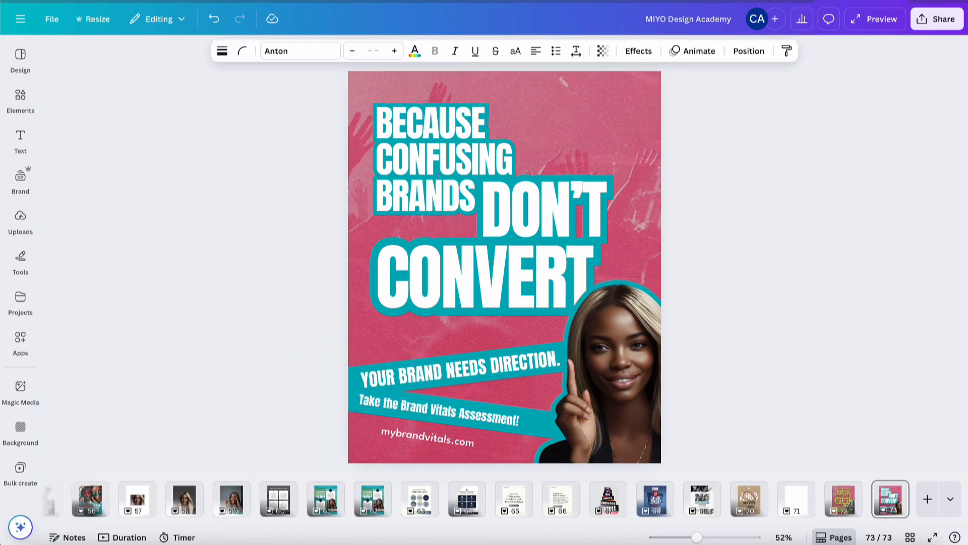
key(Up)
key(Up)
key(Up)
key(Up)
key(Up)
key(Up)
key(Up)
key(Up)
key(Up)
key(Up)
key(Up)
key(Up)
key(Up)
key(Up)
key(Up)
key(Up)
key(Up)
key(Up)
key(Up)
key(Up)
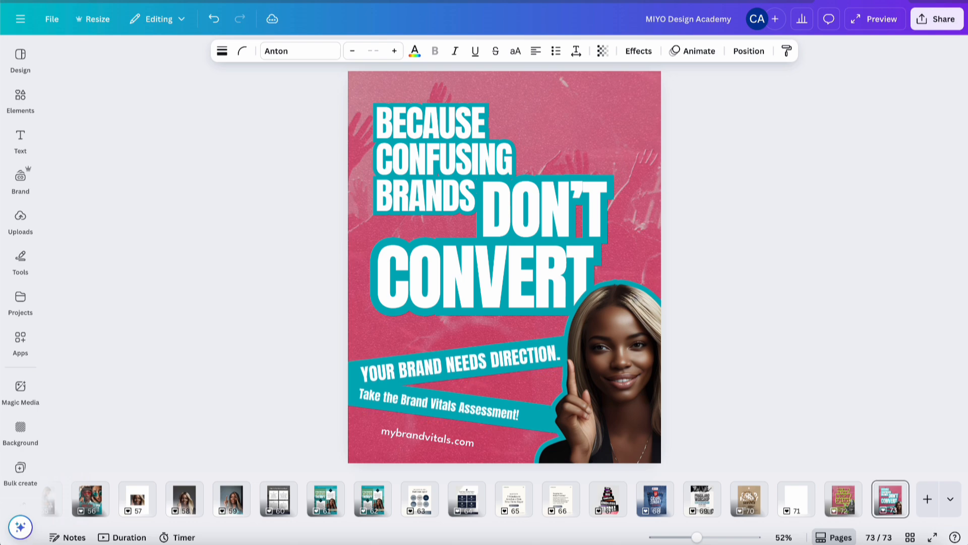
key(Up)
key(Up)
key(Up)
key(Up)
key(Up)
key(Up)
key(Up)
key(Up)
key(Up)
key(Up)
key(Up)
key(Up)
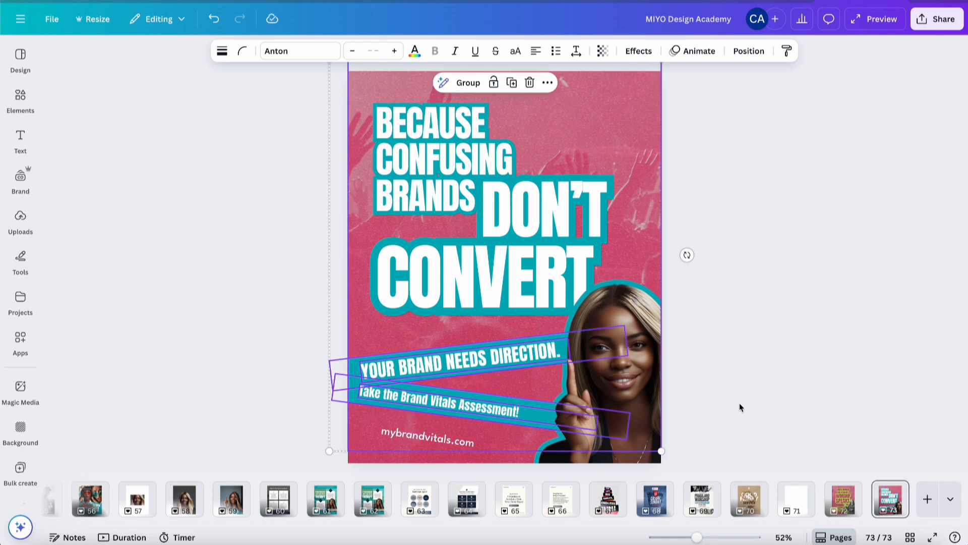
Narrow the Take the Brand Vitals Assessment! text box and nudge it up and right to sit on its banner
click(739, 407)
click(482, 408)
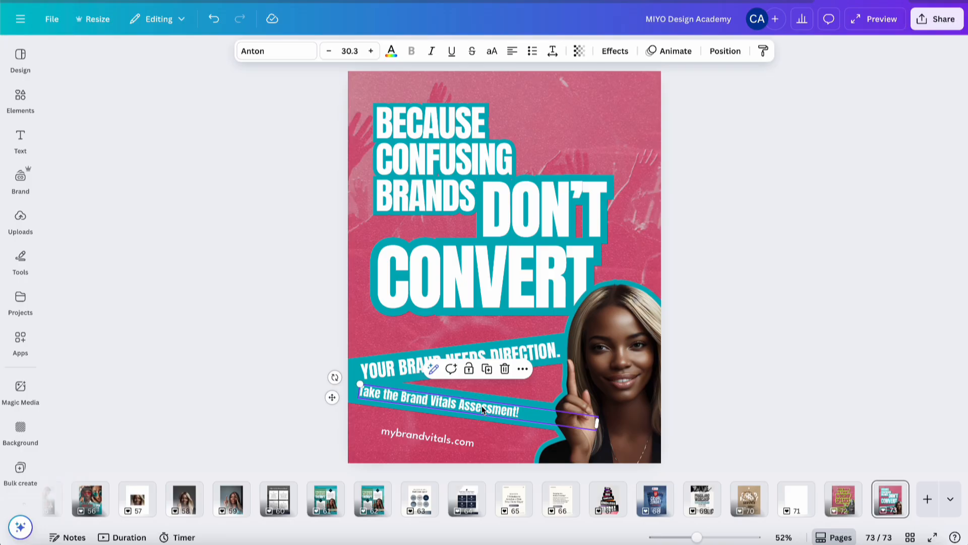
drag(596, 423, 552, 415)
click(695, 421)
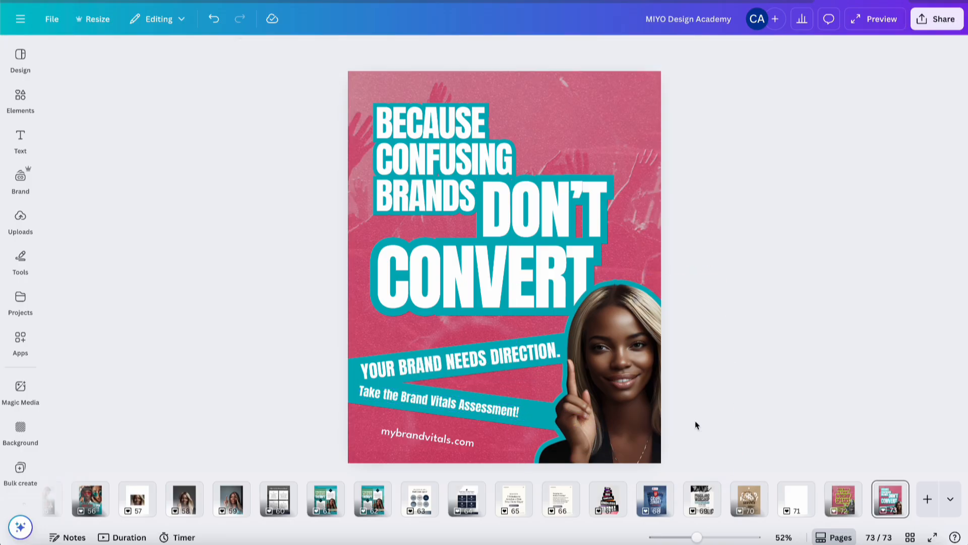
click(485, 410)
drag(485, 410, 494, 407)
key(Up)
key(Up)
key(Up)
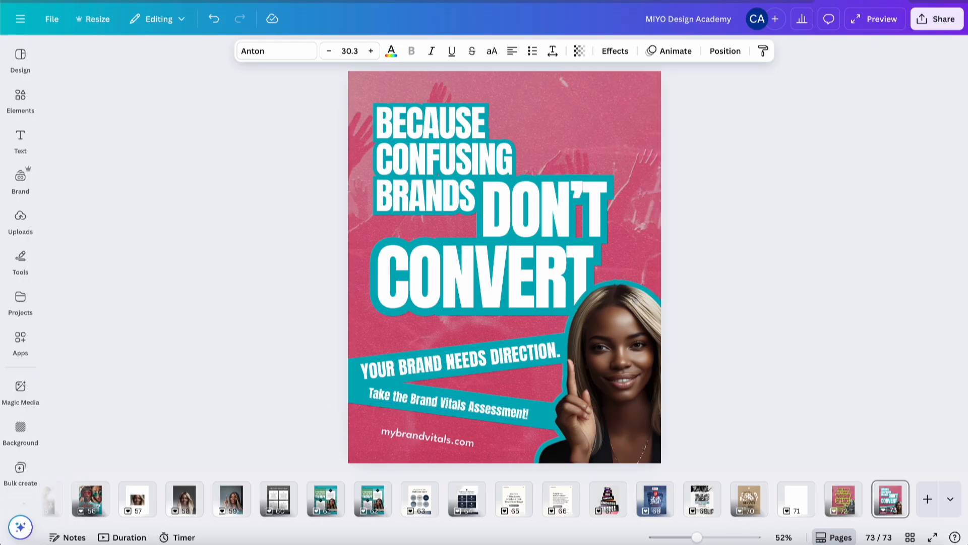
key(Up)
key(Up)
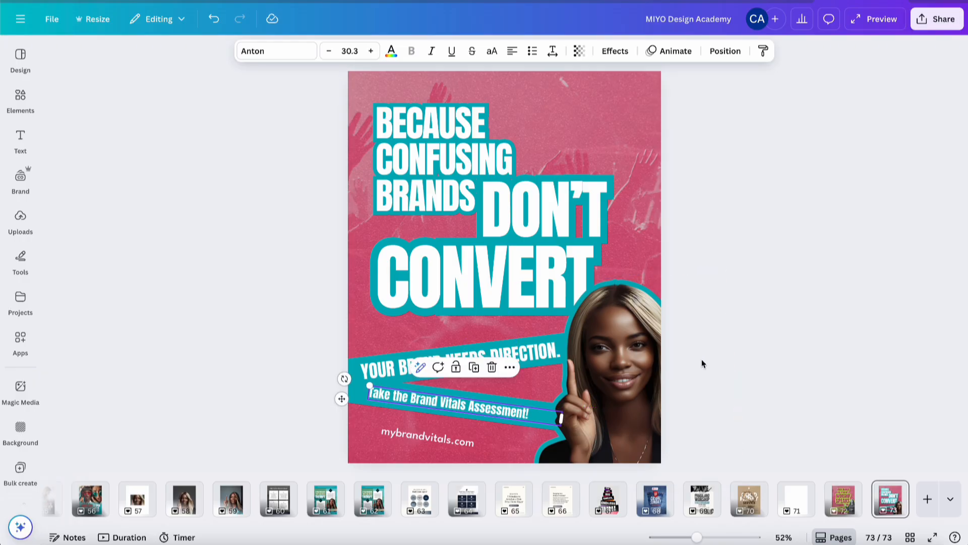
click(794, 368)
Replace the period at the end of YOUR BRAND NEEDS DIRECTION with an exclamation mark
click(492, 358)
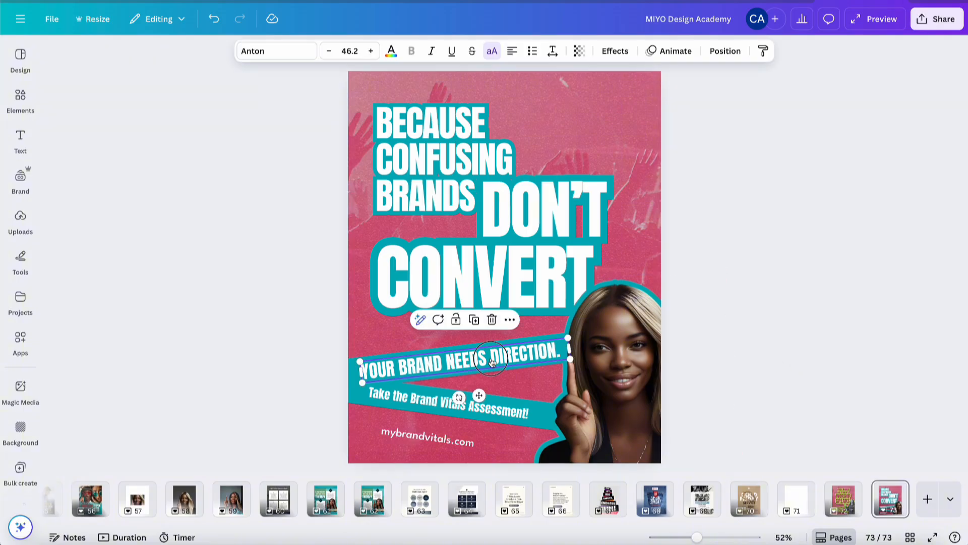
click(492, 359)
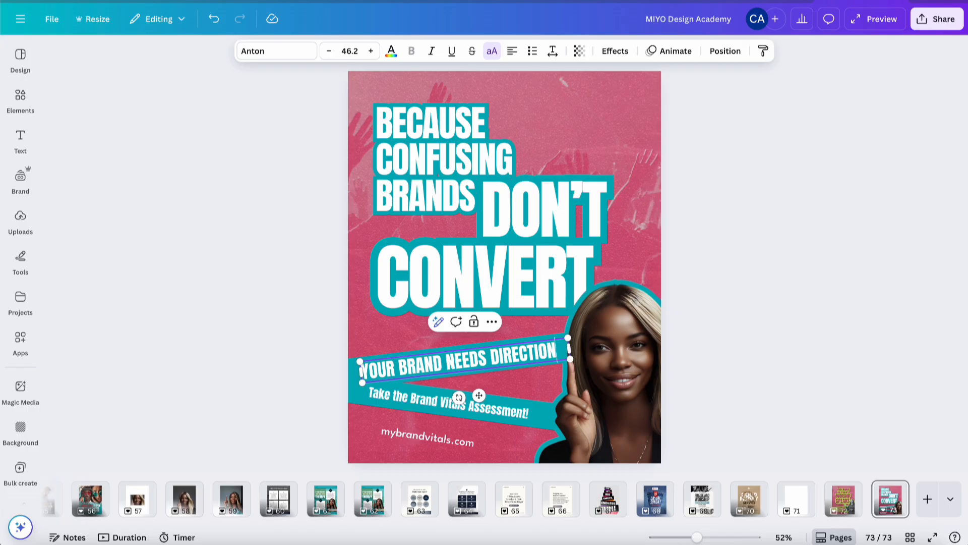
text(!)
click(758, 300)
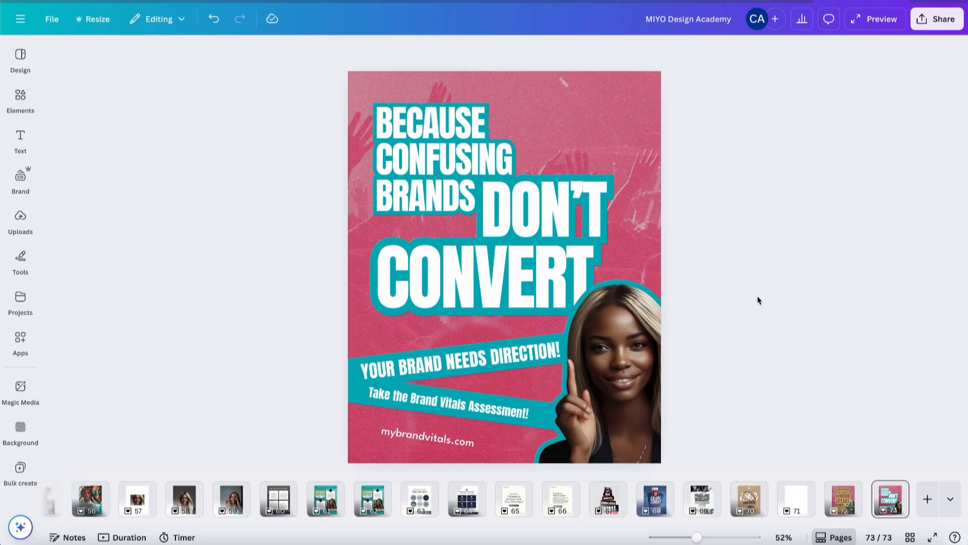
Move the mybrandvitals.com line slightly up and set its font to League Spartan Bold
click(422, 436)
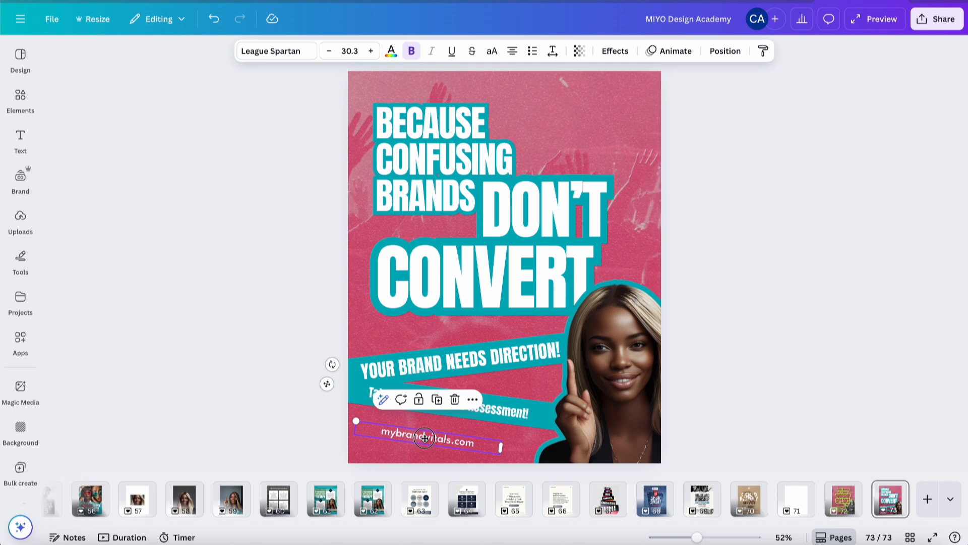
drag(422, 437, 431, 430)
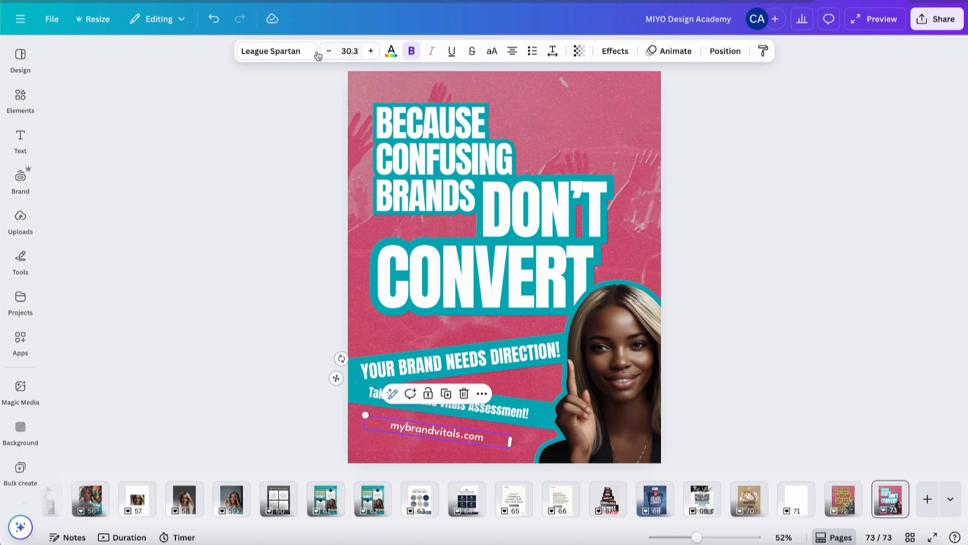
click(298, 53)
scroll(187, 353, down, 5)
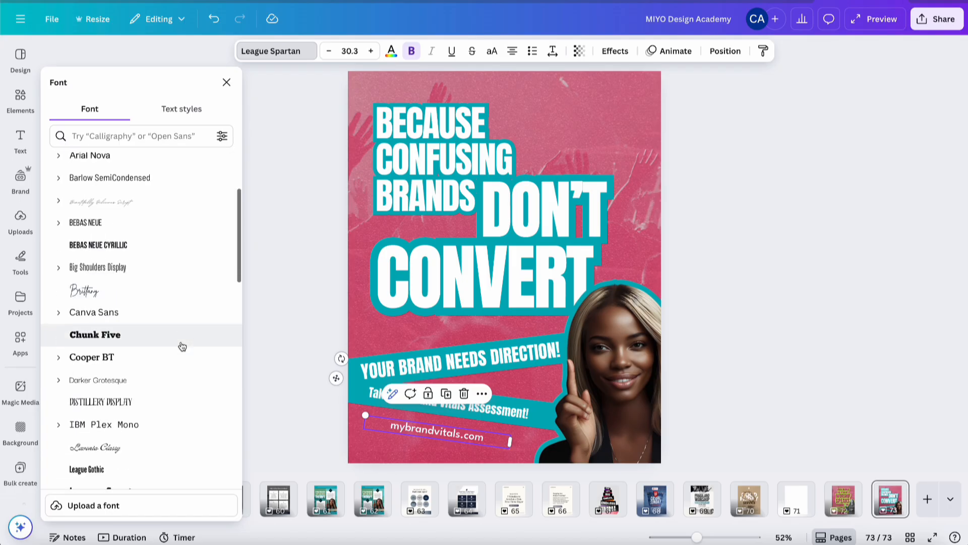
click(58, 399)
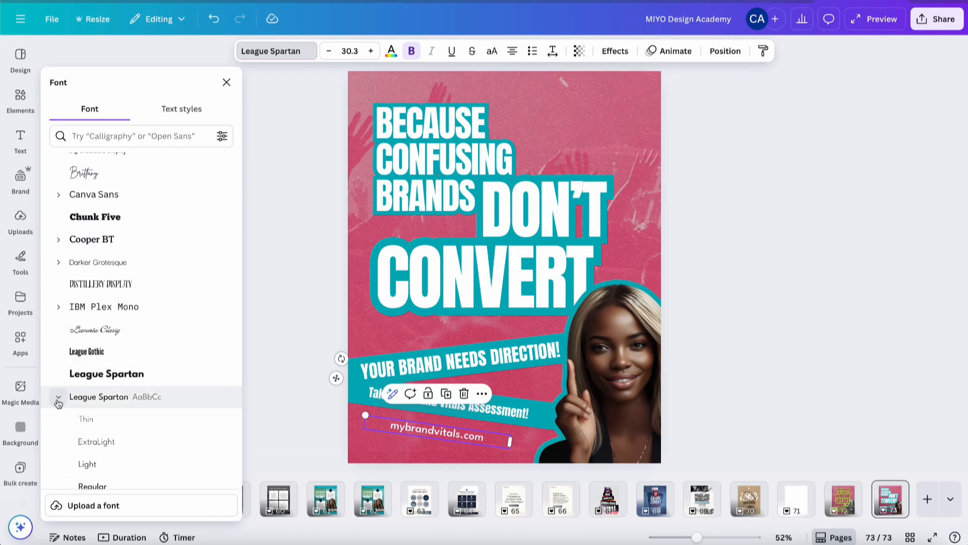
scroll(132, 417, down, 3)
click(134, 421)
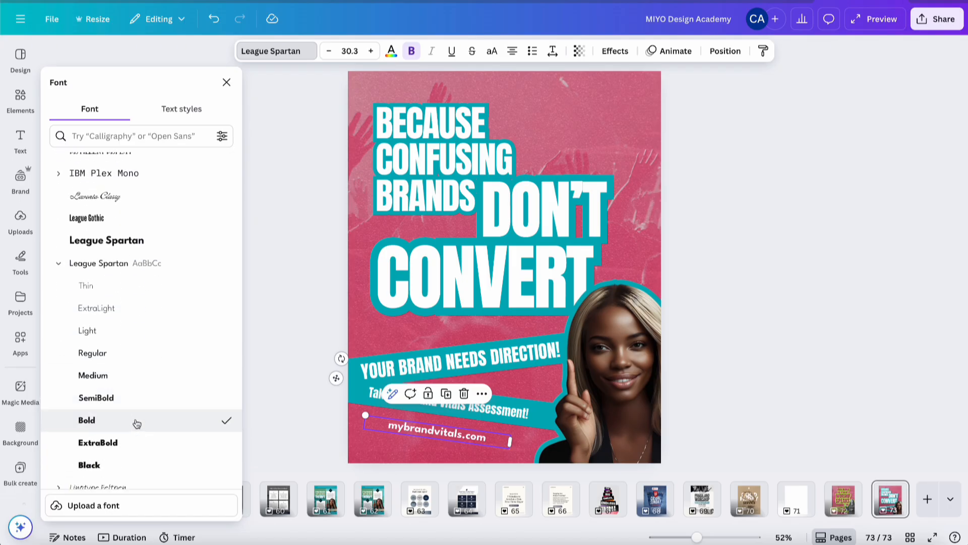
click(731, 306)
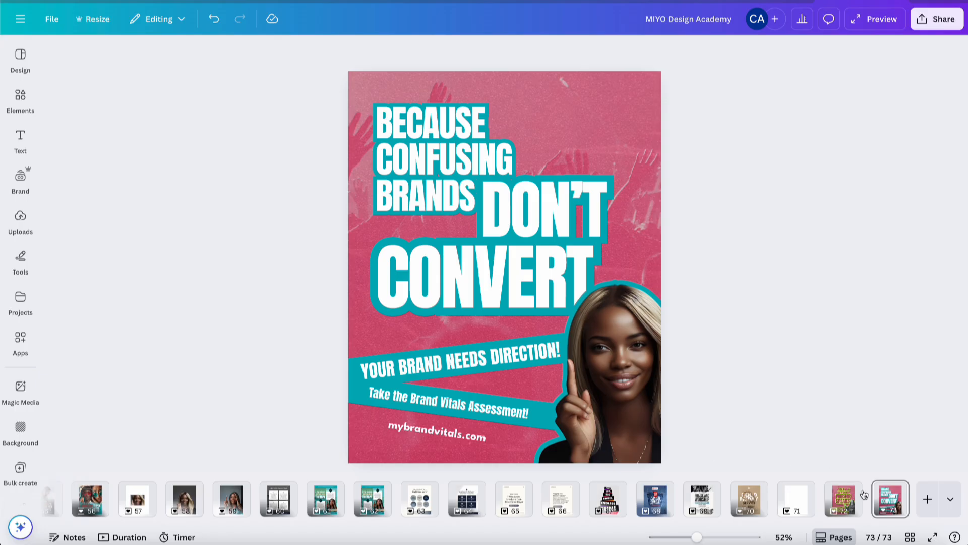
Duplicate the poster page and rotate the mybrandvitals.com line on the copy so it sits level
click(884, 502)
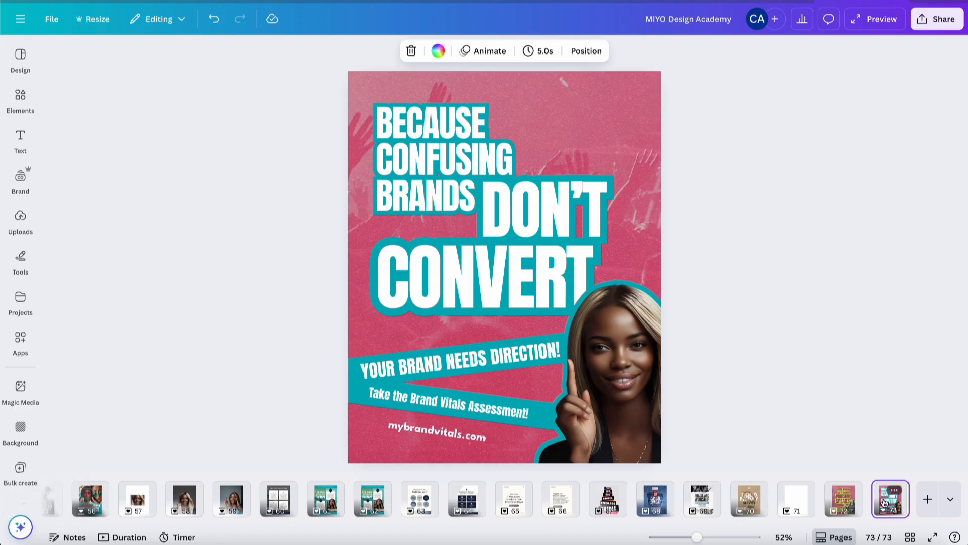
key(ctrl+d)
click(439, 432)
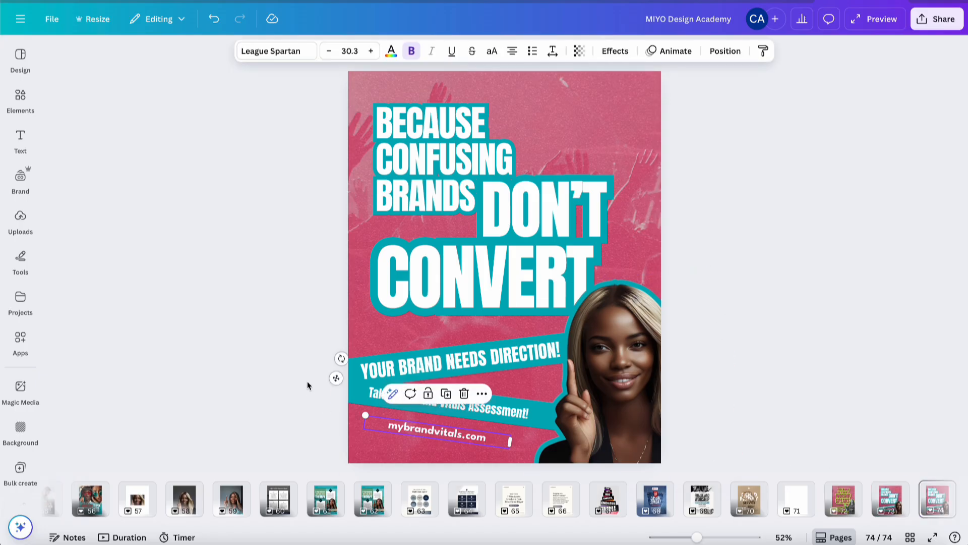
drag(341, 359, 331, 404)
click(860, 284)
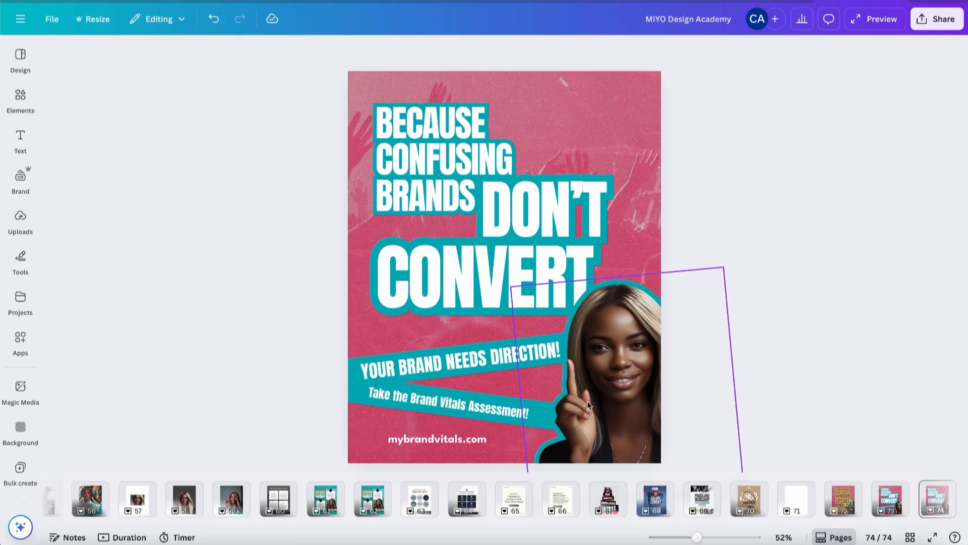
Increase the mybrandvitals.com line's font size to 33.3
click(469, 440)
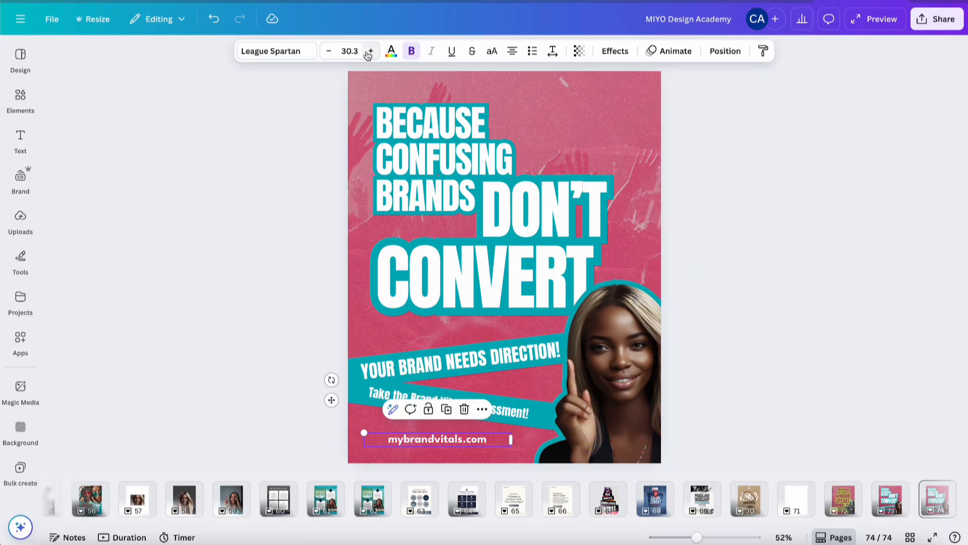
click(371, 51)
click(371, 51)
click(370, 51)
click(370, 50)
click(371, 51)
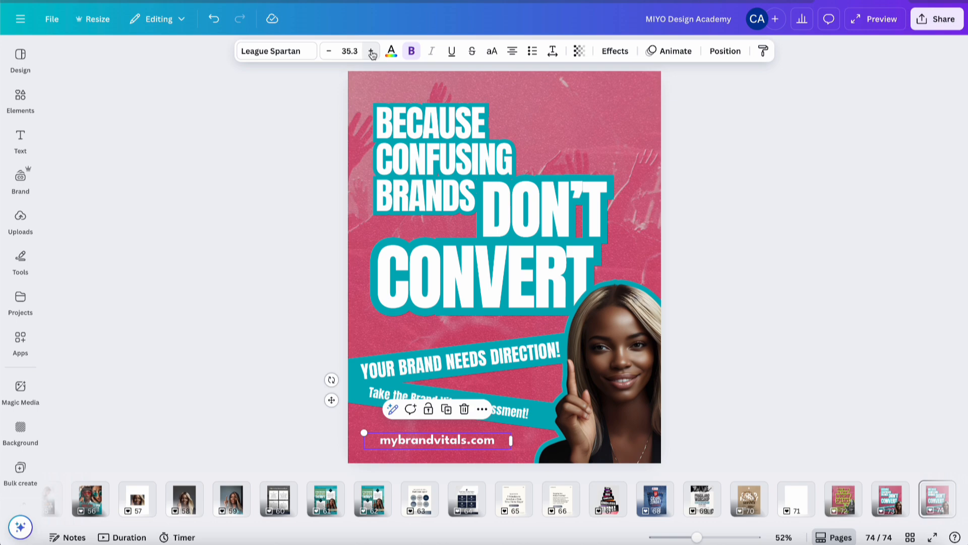
click(851, 227)
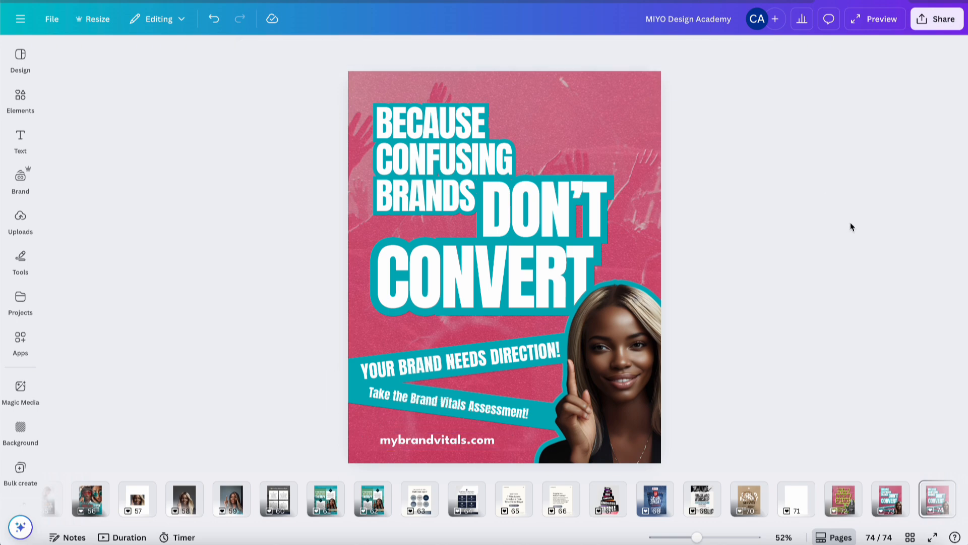
click(437, 439)
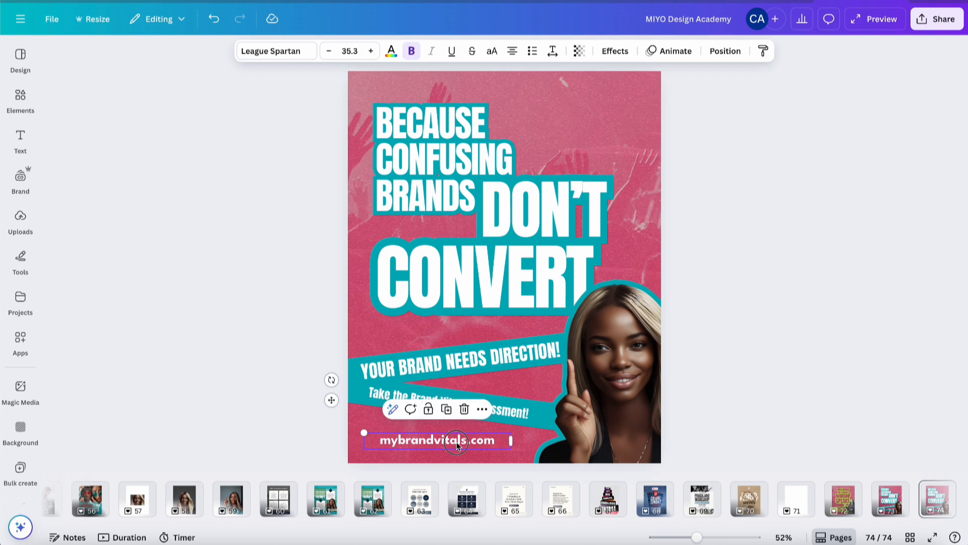
click(329, 51)
click(329, 51)
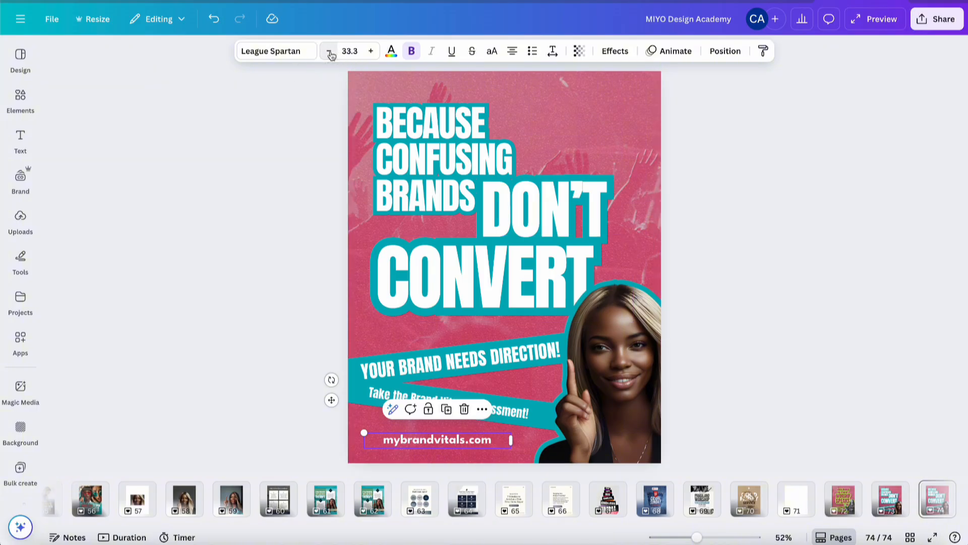
click(787, 244)
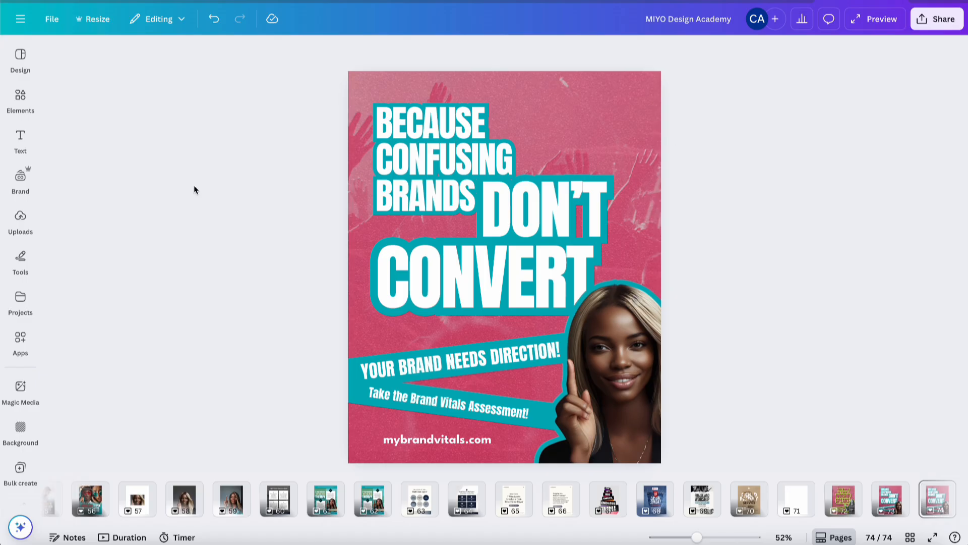
Insert the uploaded photo of a surprised woman in teal glasses onto the poster
click(19, 304)
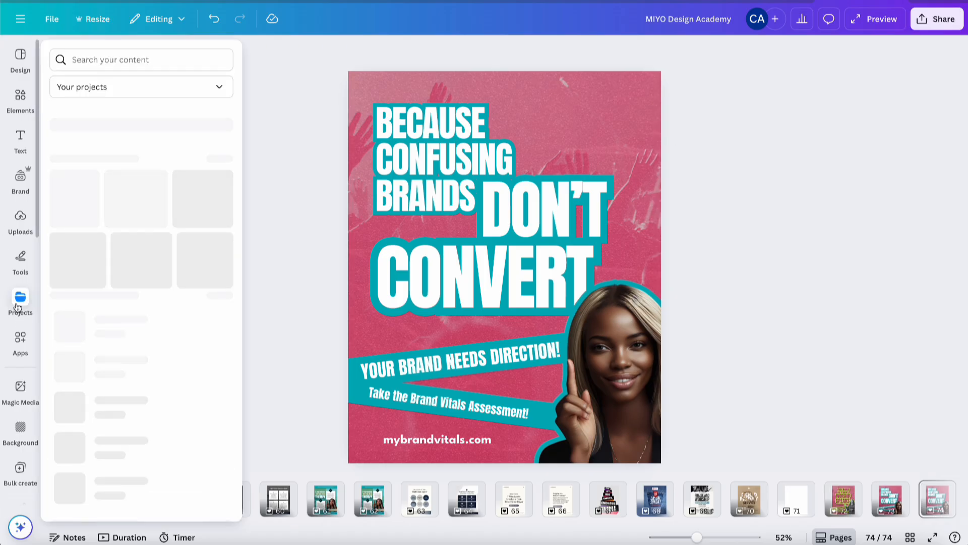
click(20, 219)
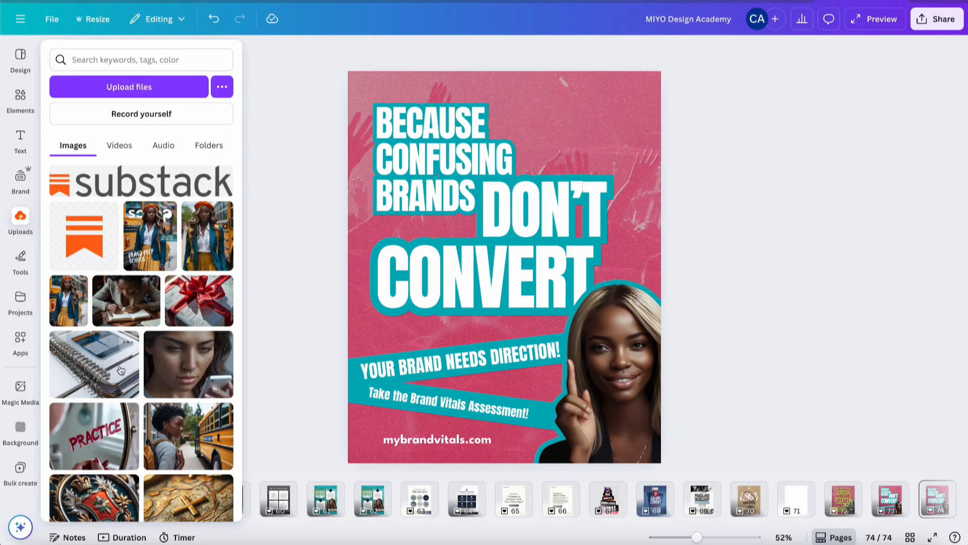
scroll(120, 370, down, 6)
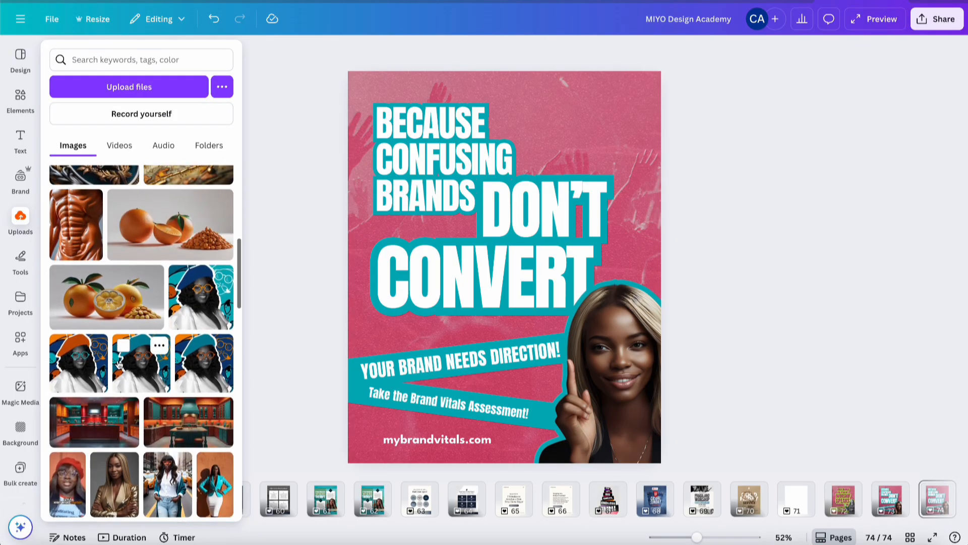
scroll(119, 364, down, 1)
scroll(117, 364, up, 5)
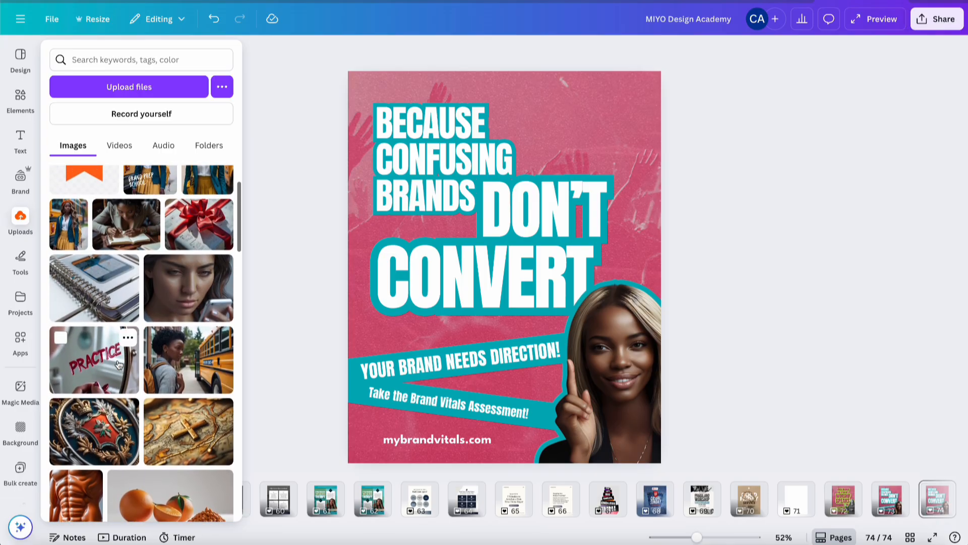
scroll(117, 364, down, 8)
scroll(118, 364, down, 4)
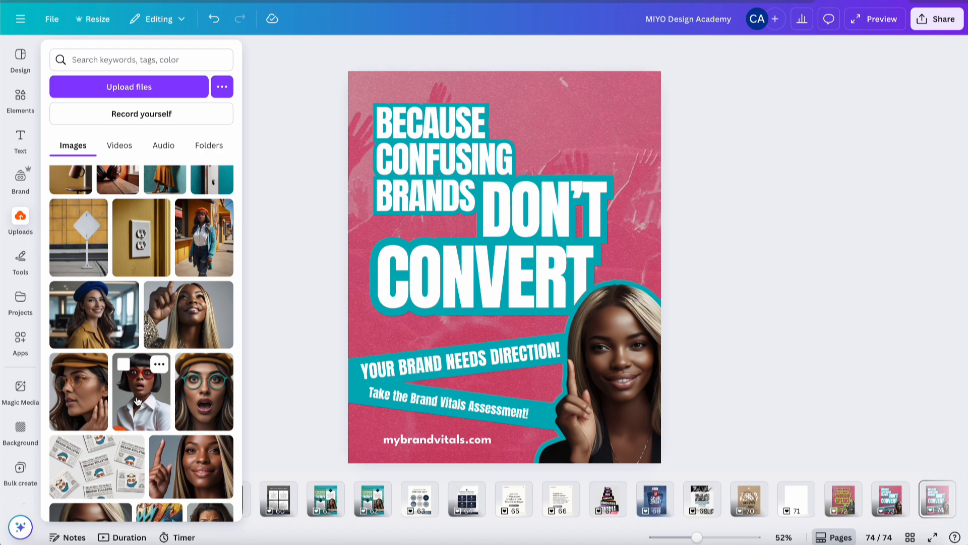
click(213, 390)
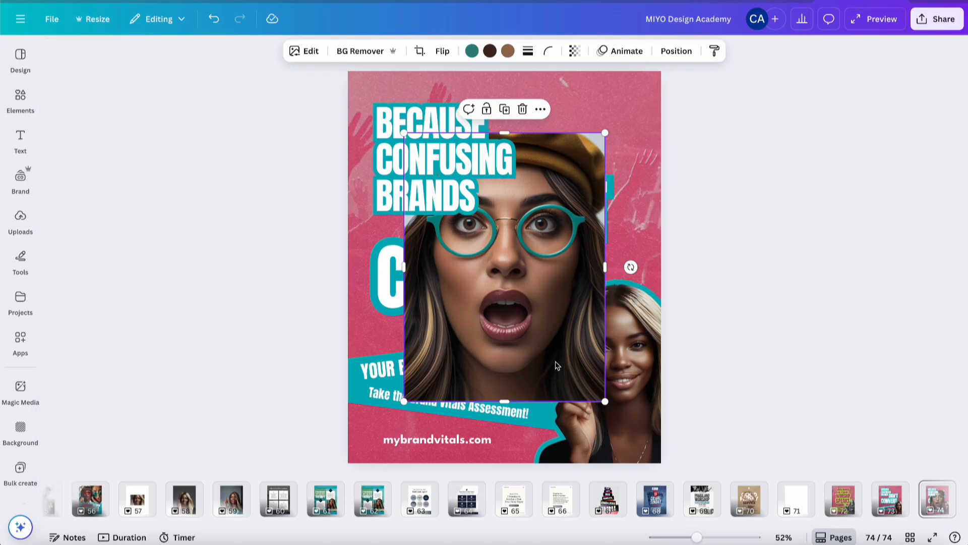
Add a new blank page after the poster and move the surprised-woman photo onto it
scroll(746, 499, right, 1)
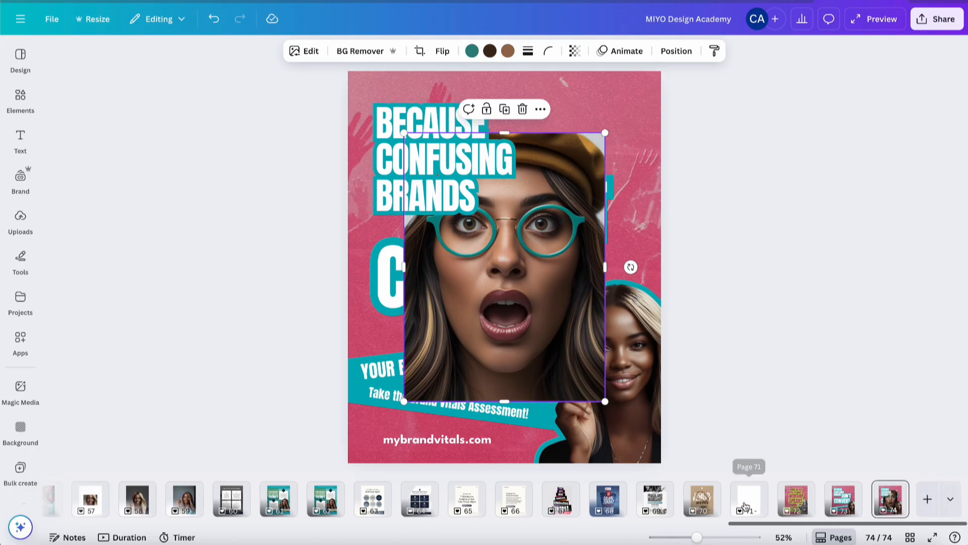
click(924, 499)
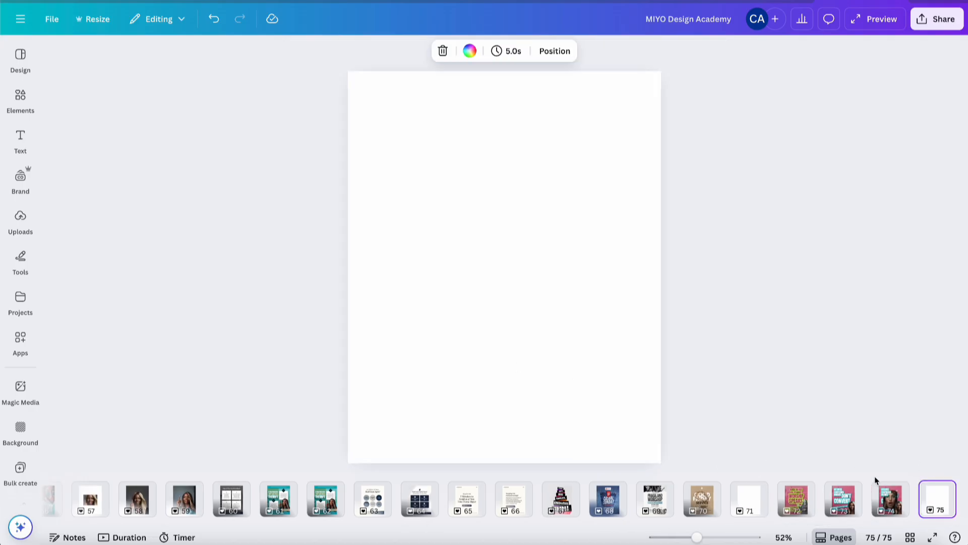
click(889, 498)
click(527, 291)
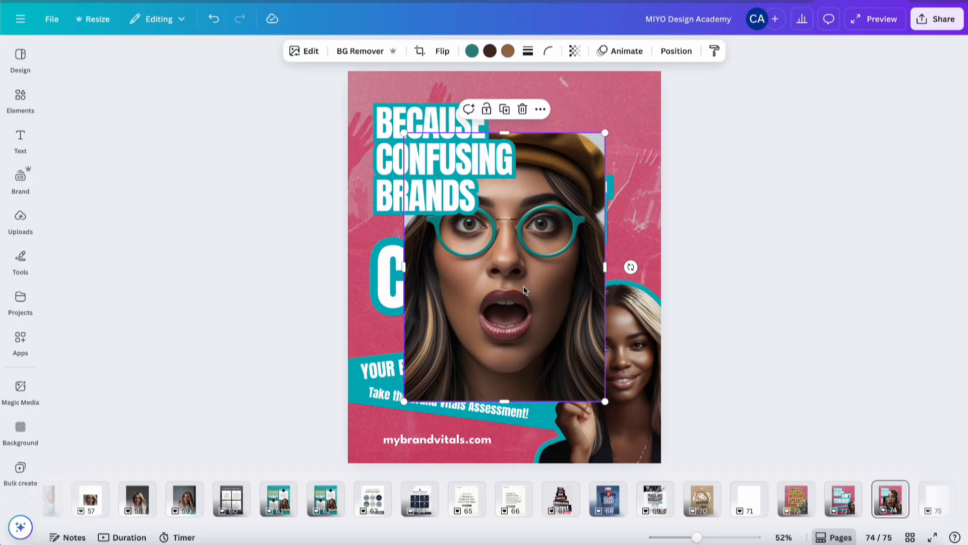
key(Delete)
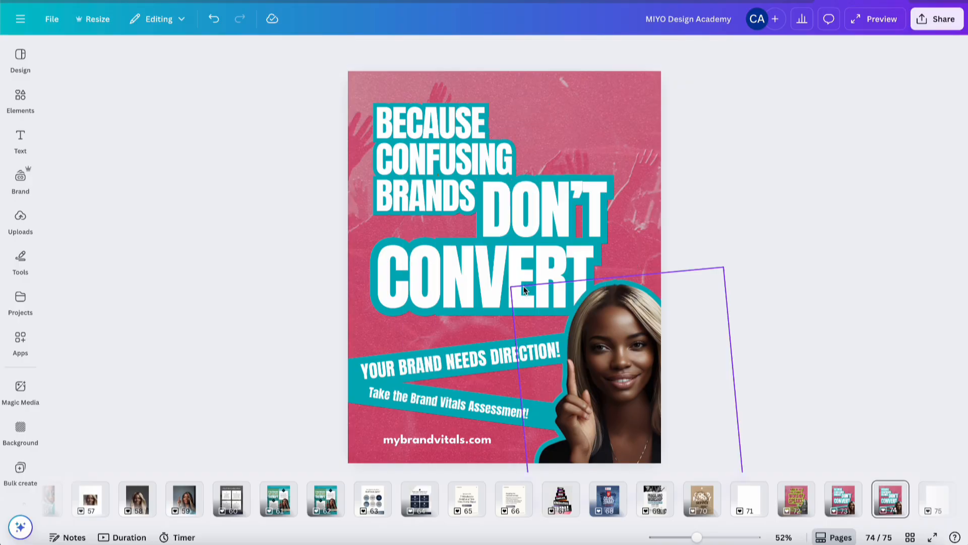
click(934, 504)
key(ctrl+v)
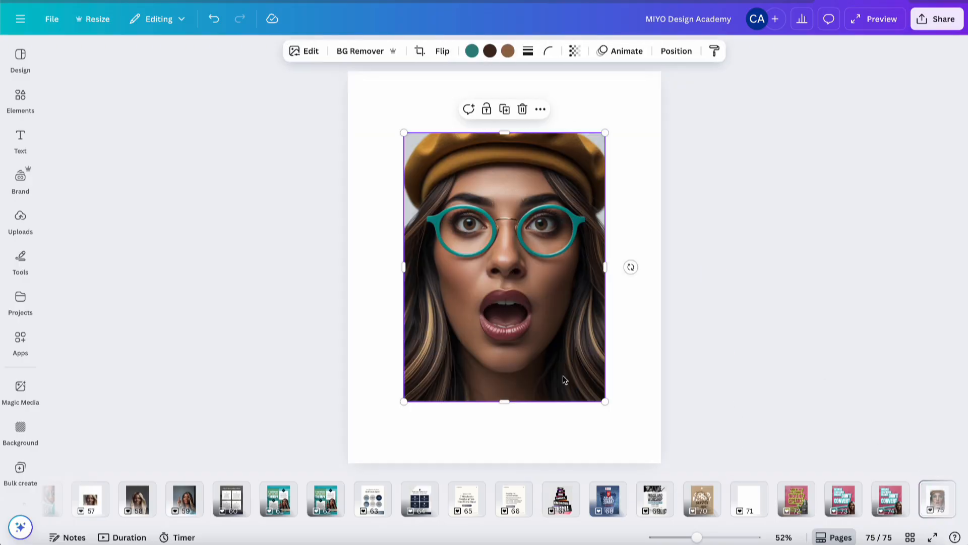
Shrink and centre the photo on the new page, then Magic Expand it to fill the whole page
drag(605, 134, 562, 190)
drag(499, 316, 521, 289)
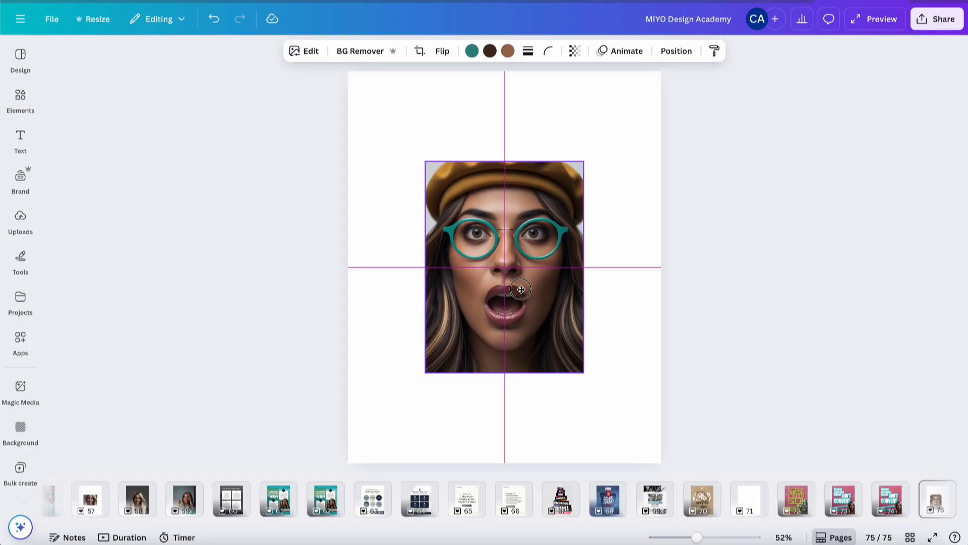
click(305, 51)
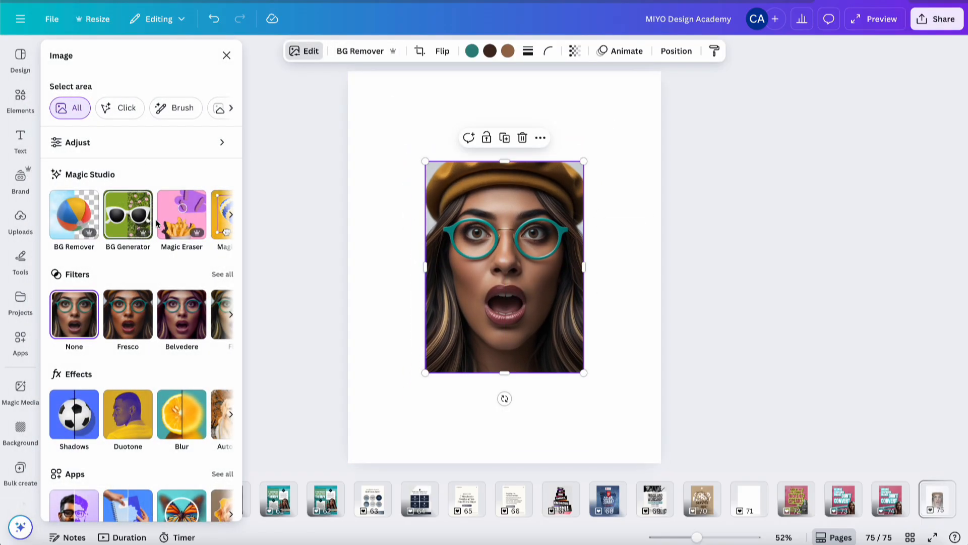
scroll(157, 223, right, 4)
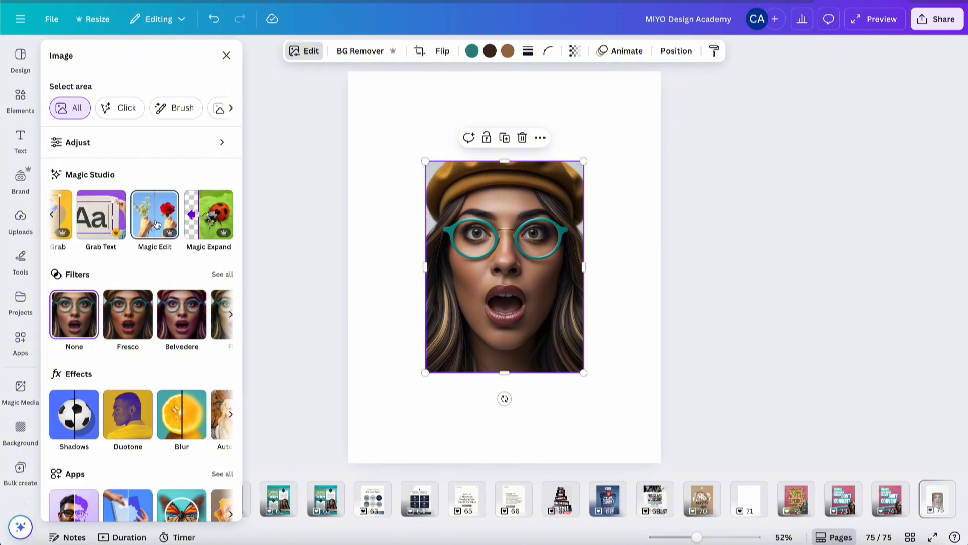
click(204, 224)
click(151, 167)
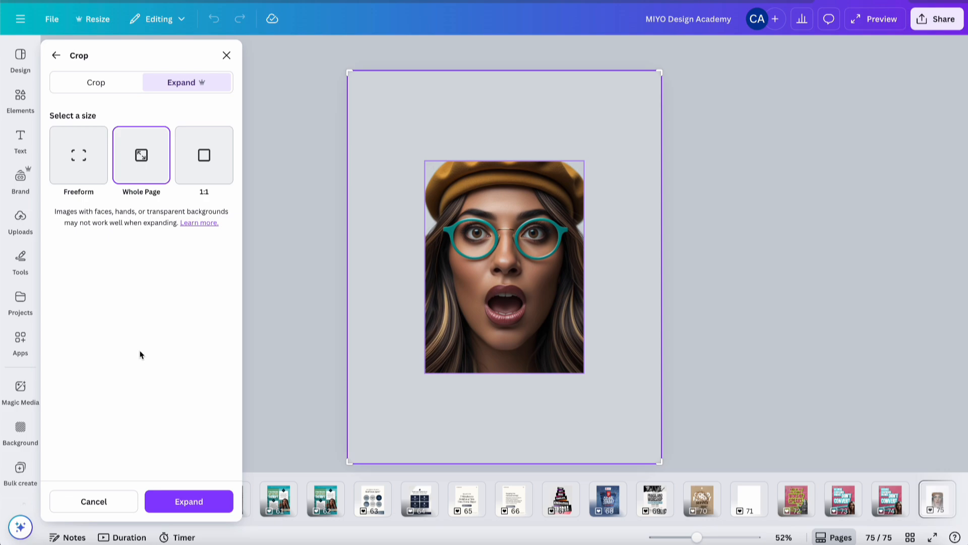
click(196, 502)
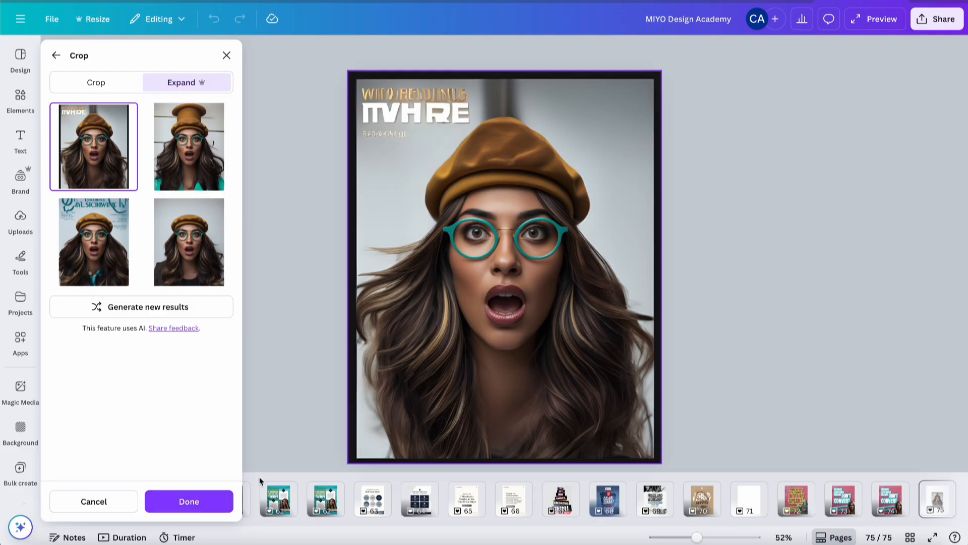
Compare the Magic Expand results and apply the version with a plain grey background
click(188, 148)
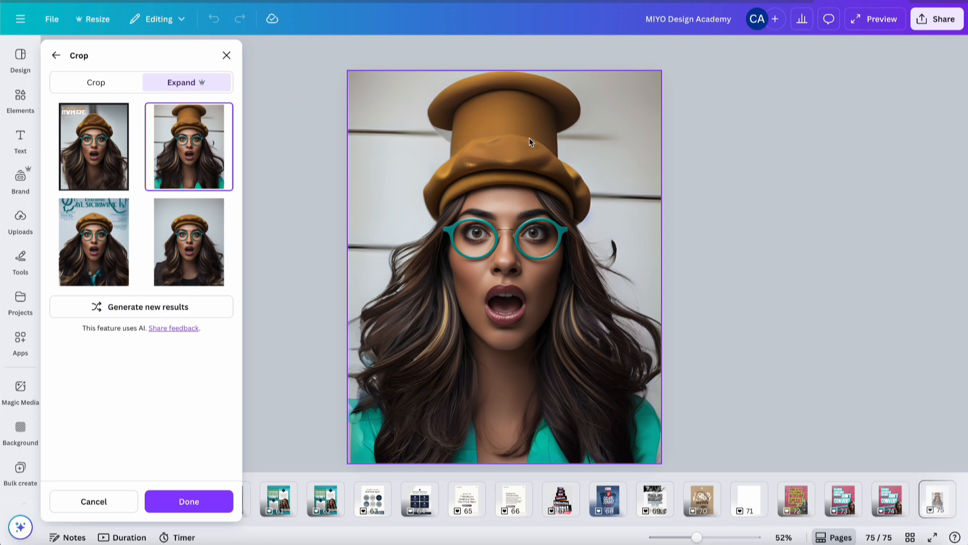
click(93, 264)
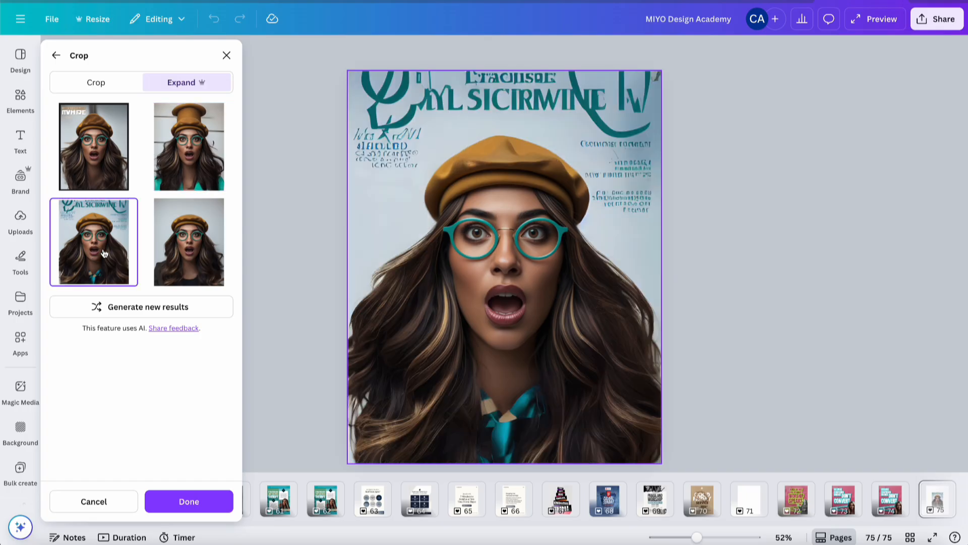
click(159, 253)
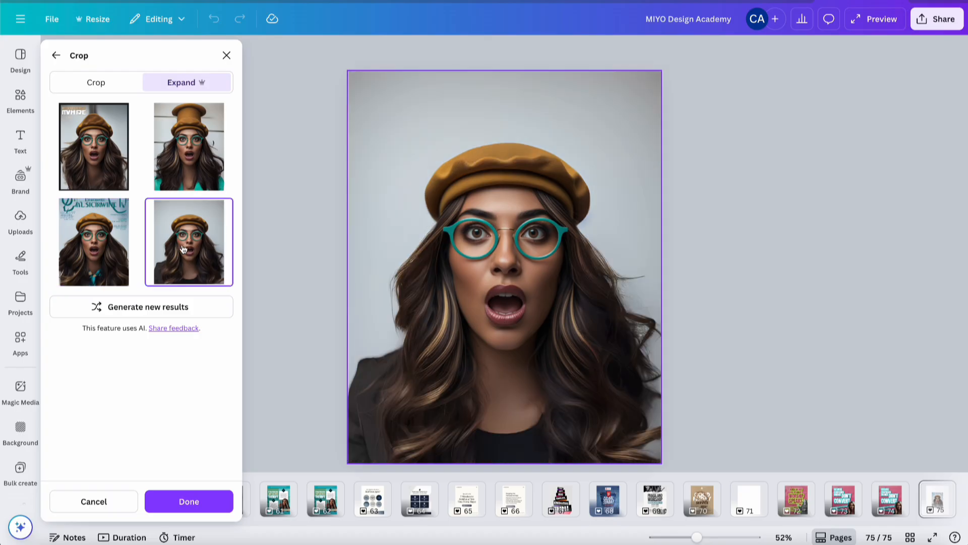
click(84, 260)
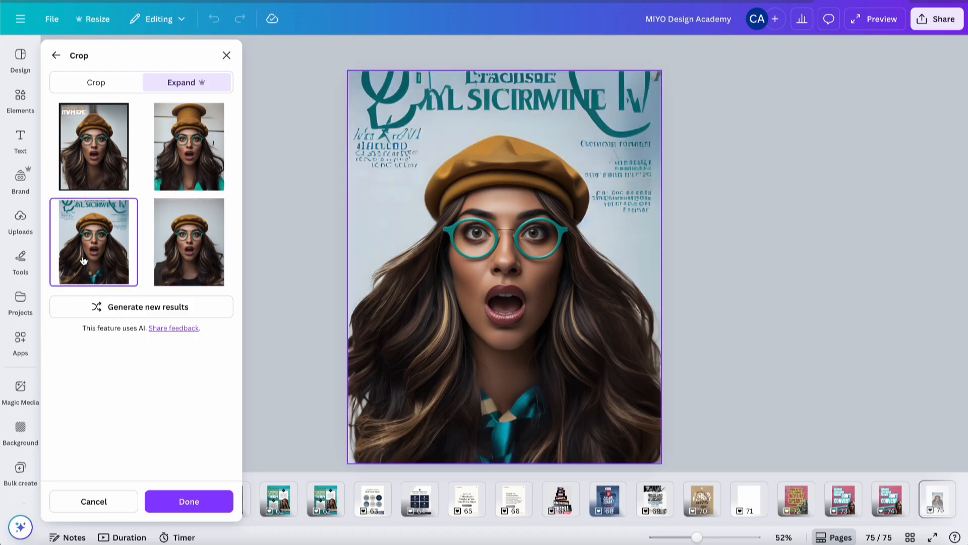
click(185, 260)
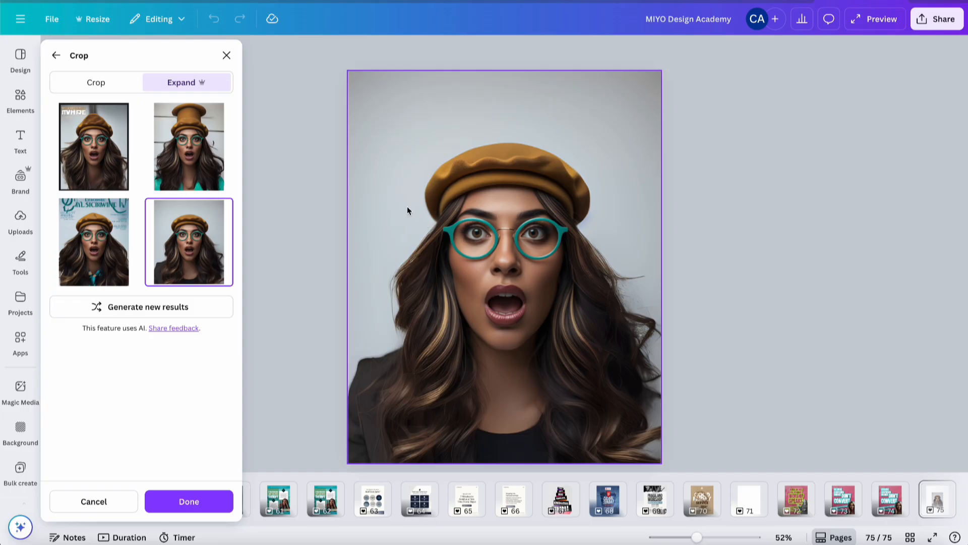
click(103, 264)
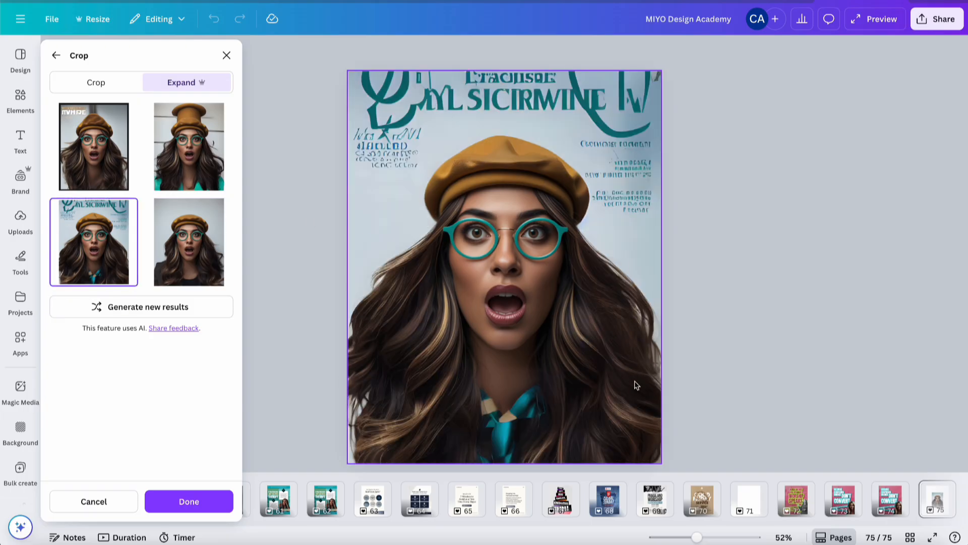
click(174, 167)
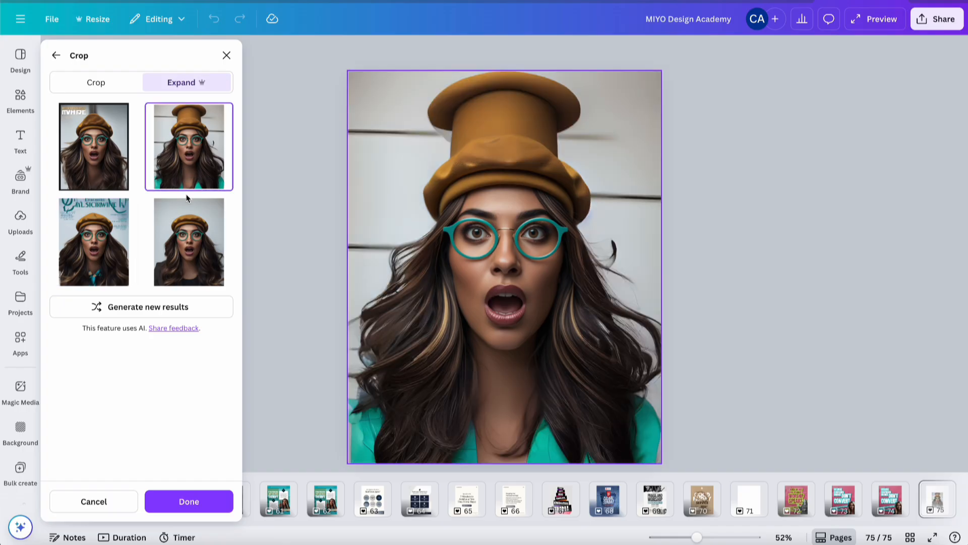
click(192, 252)
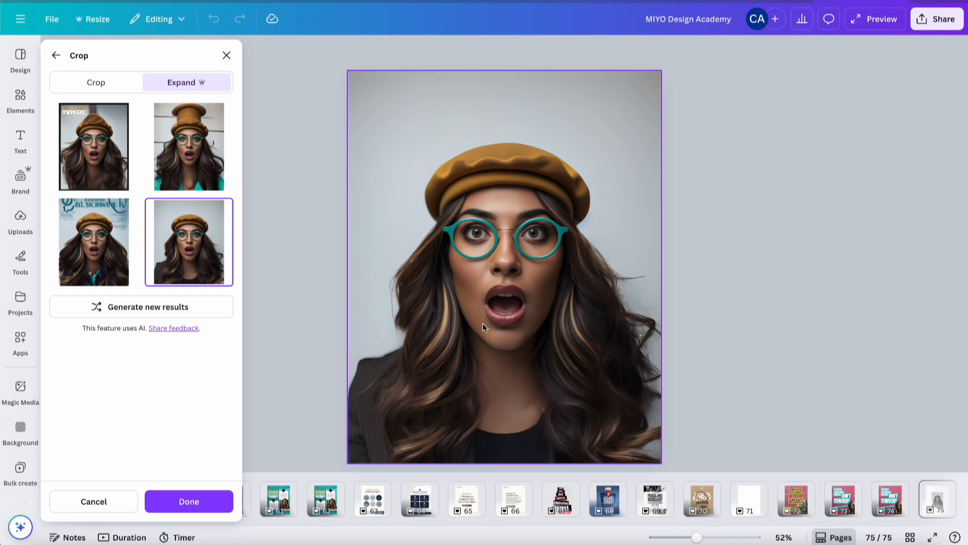
click(191, 503)
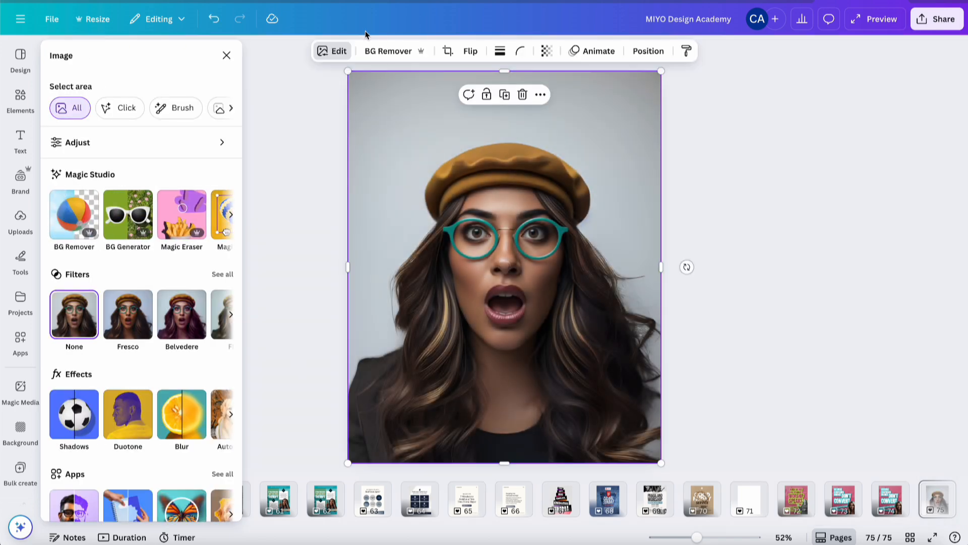
Remove the expanded photo's background with BG Remover and crop its top edge down
click(388, 52)
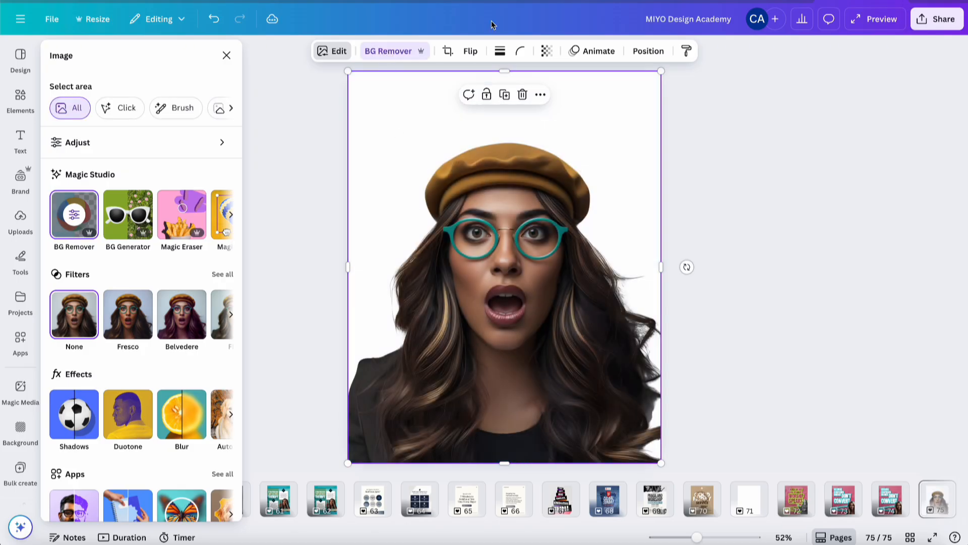
drag(504, 71, 505, 137)
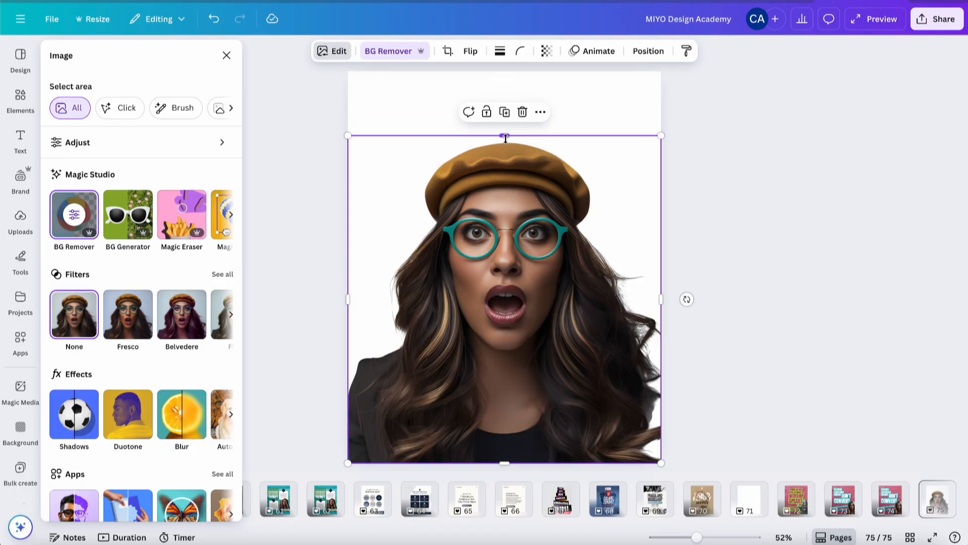
click(720, 159)
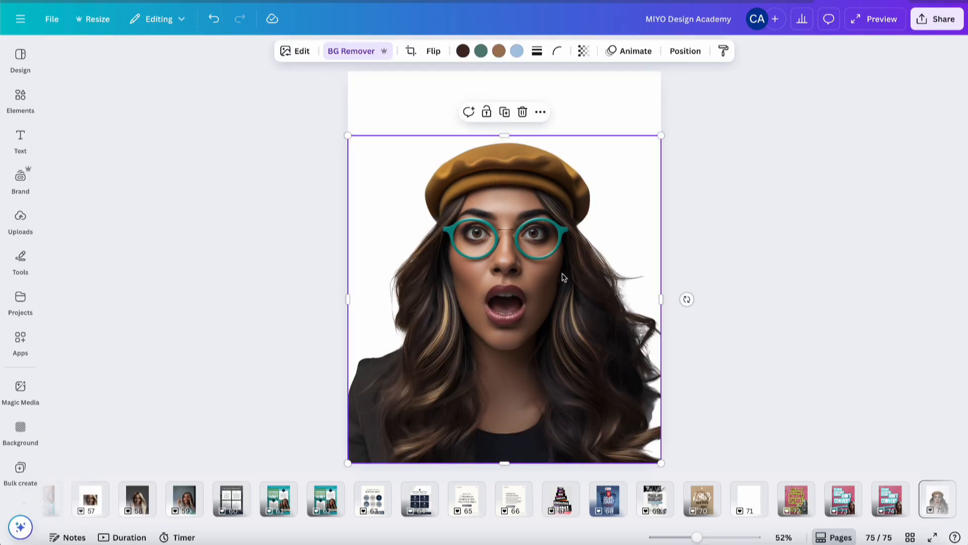
Replace the pointing woman on the poster with the cut-out surprised woman, scaled into the lower right corner
click(880, 500)
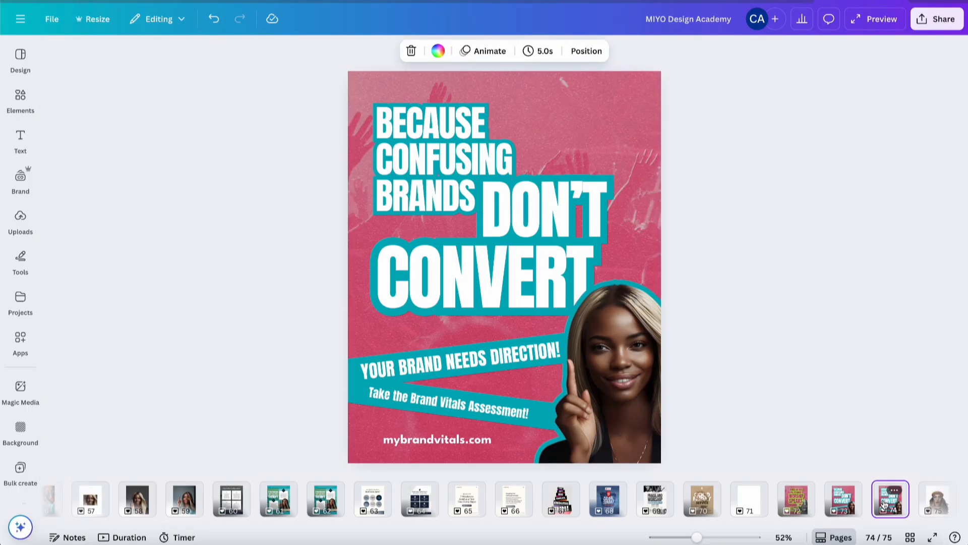
click(646, 396)
key(Delete)
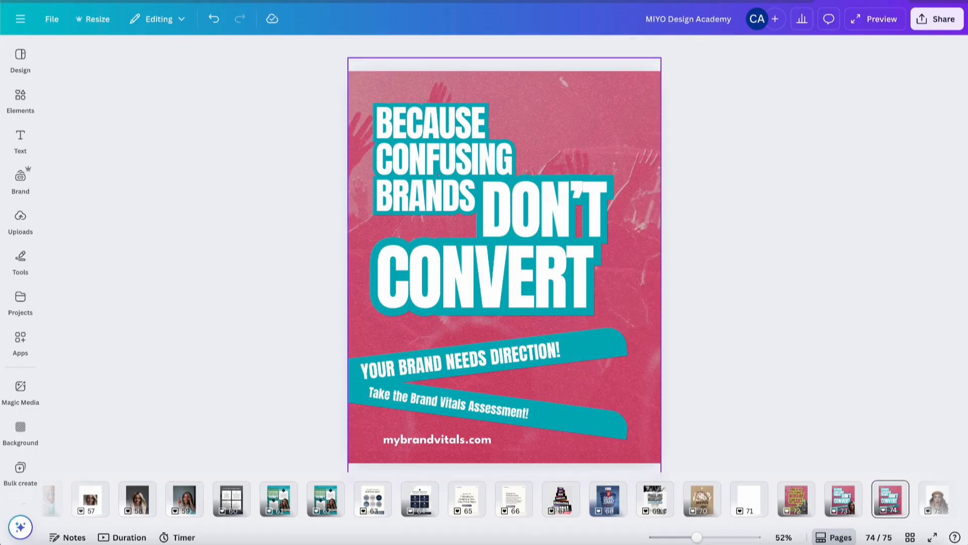
key(ctrl+v)
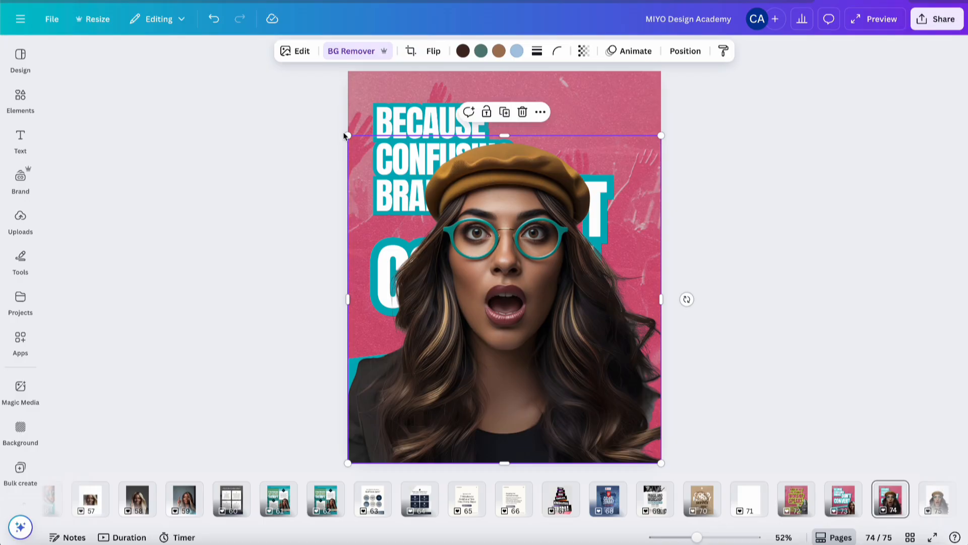
drag(348, 135, 452, 245)
Give the cut-out woman an Outline shadow effect with size 42 and colour #00AFB9
click(295, 50)
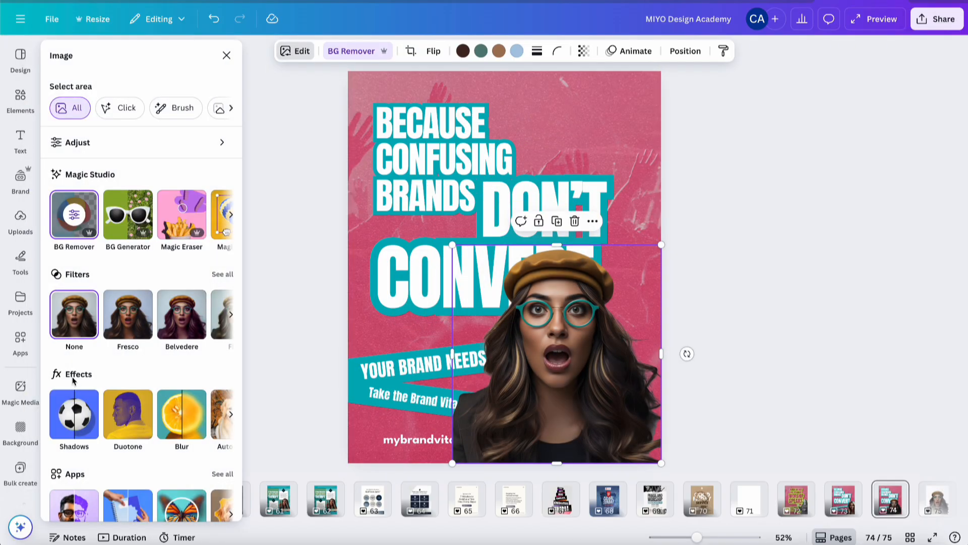
click(75, 421)
click(197, 207)
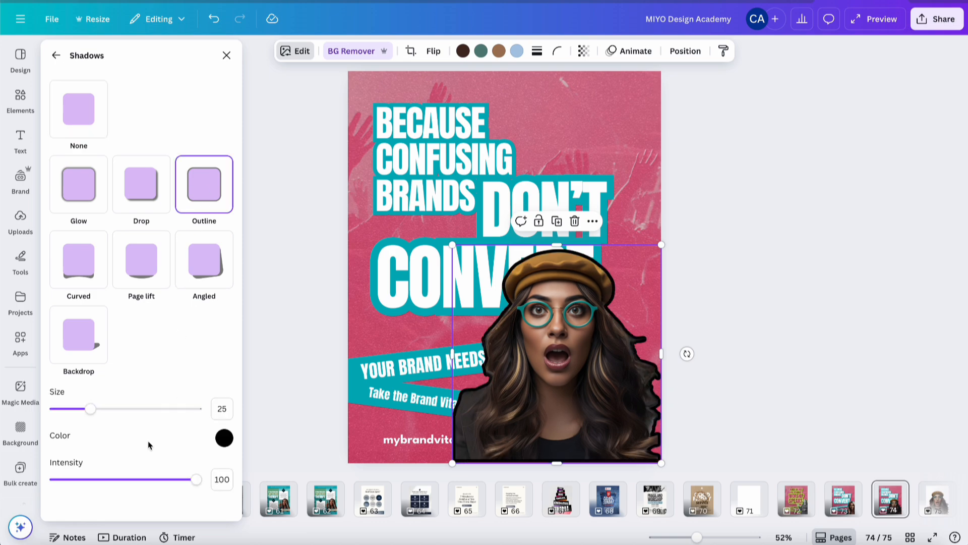
drag(96, 412, 115, 415)
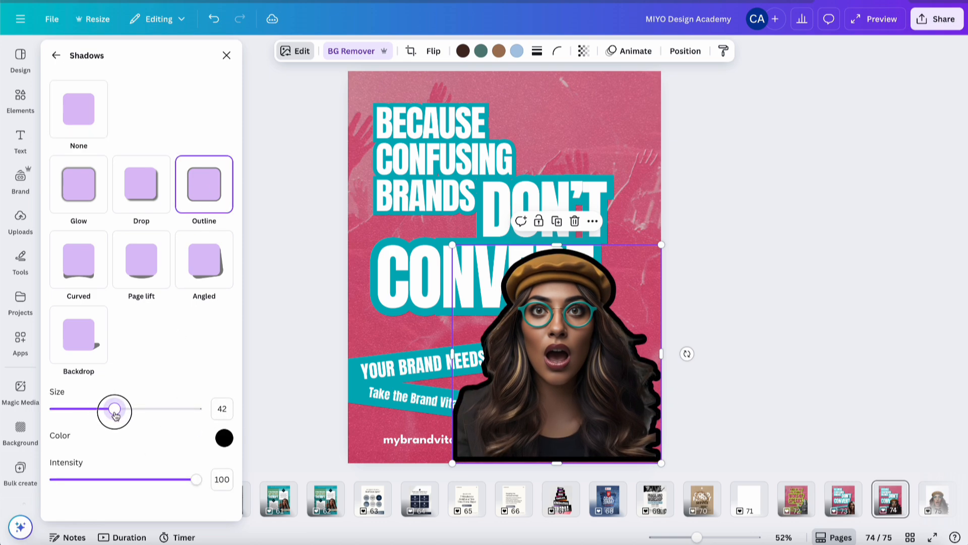
click(224, 439)
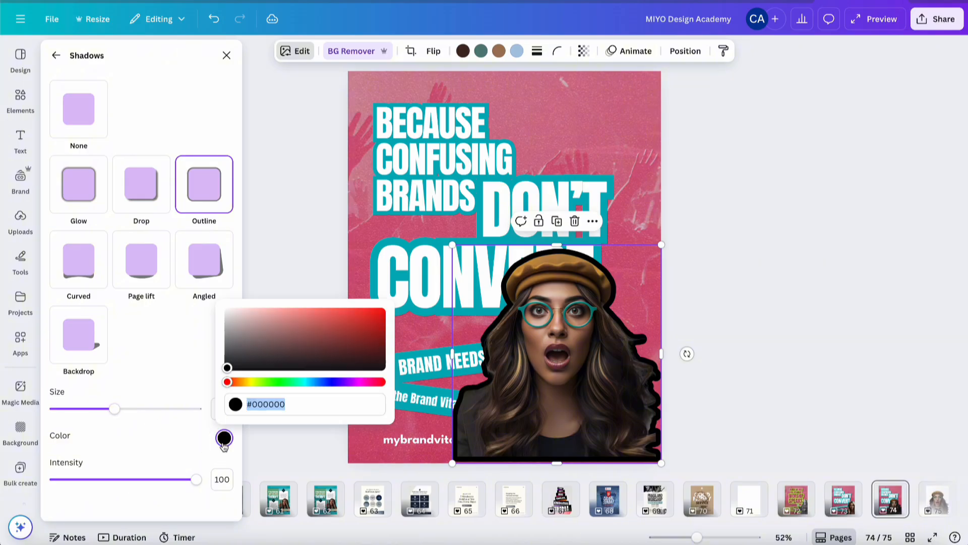
text(#00)
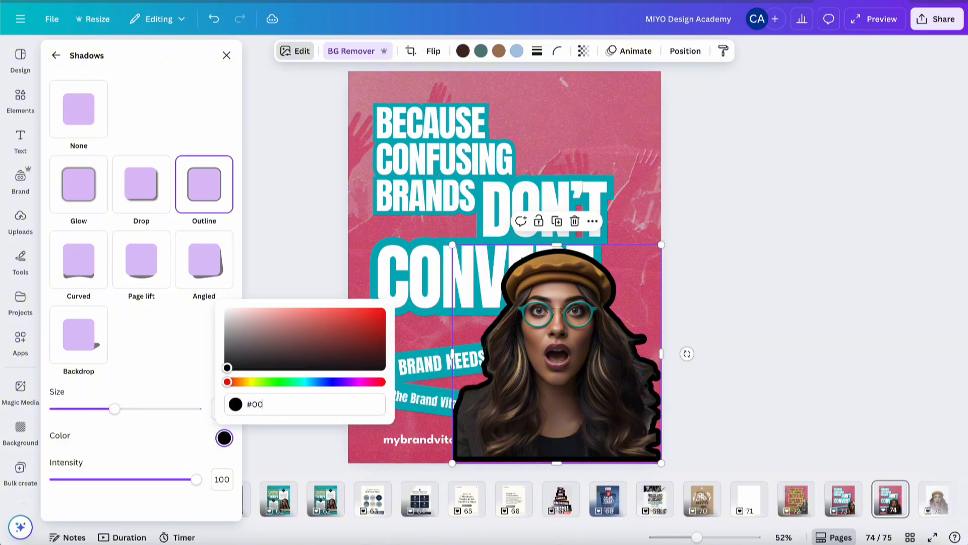
text(AFB9)
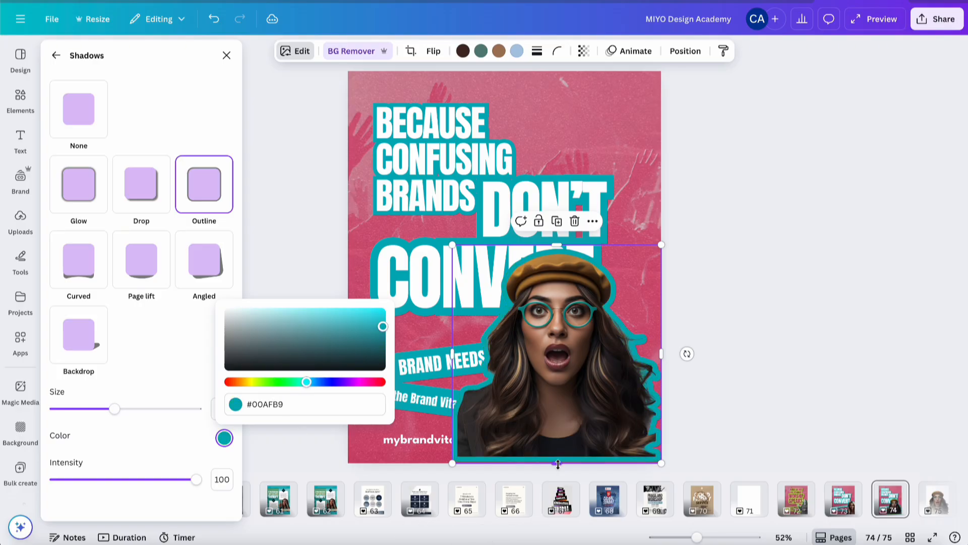
Tilt the cut-out woman slightly and move her further into the lower right corner of the poster
drag(687, 354, 689, 352)
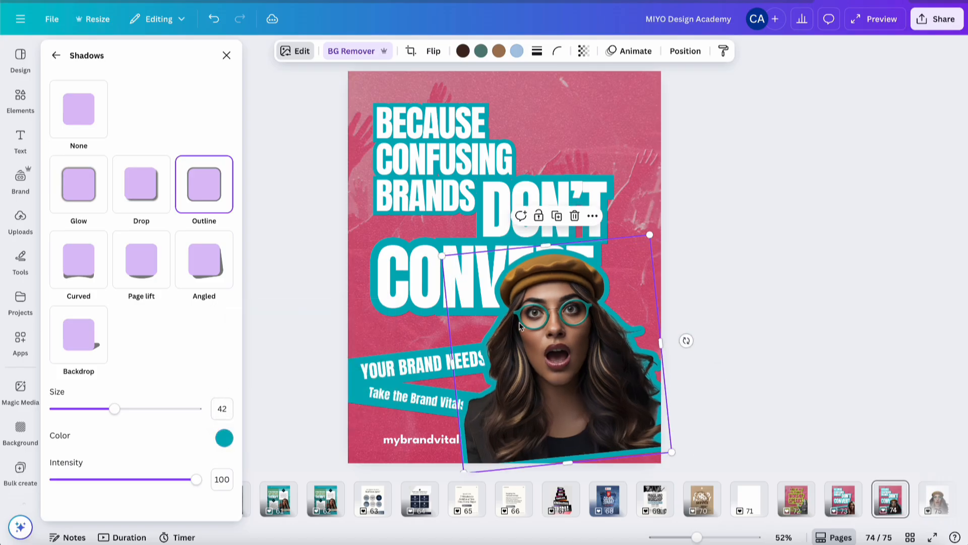
drag(537, 316, 594, 342)
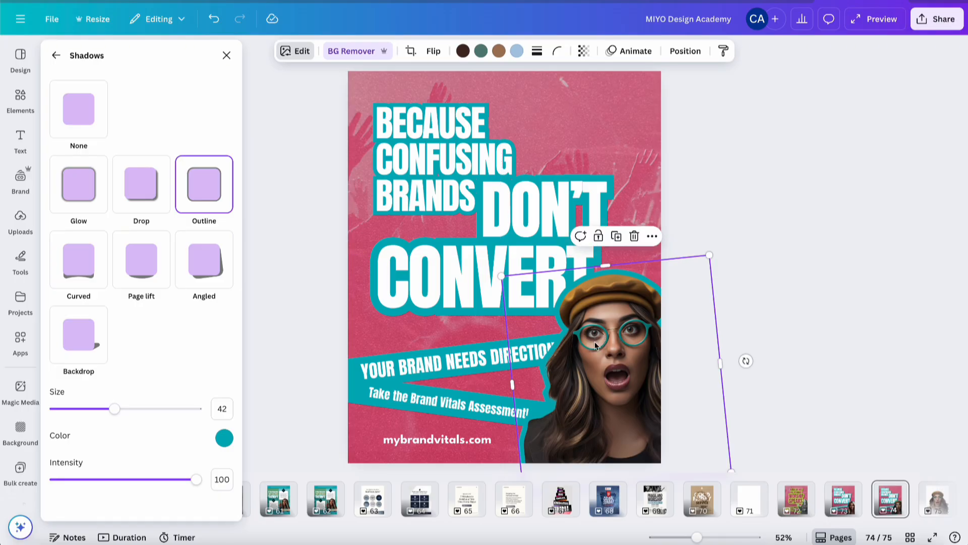
click(807, 292)
click(806, 292)
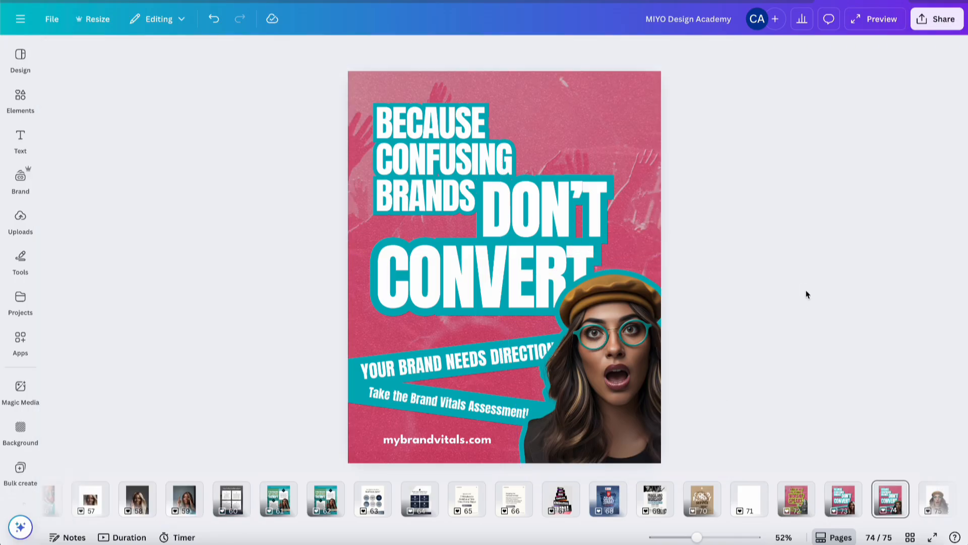
Reduce the "YOUR BRAND NEEDS DIRECTION!" text to font size 44.2 and try to bring it forward
click(453, 364)
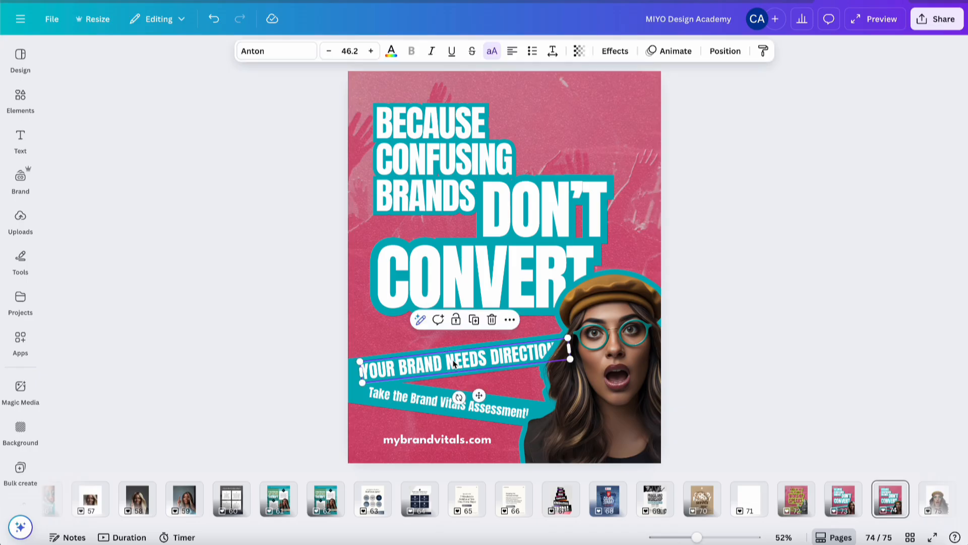
click(330, 54)
click(330, 54)
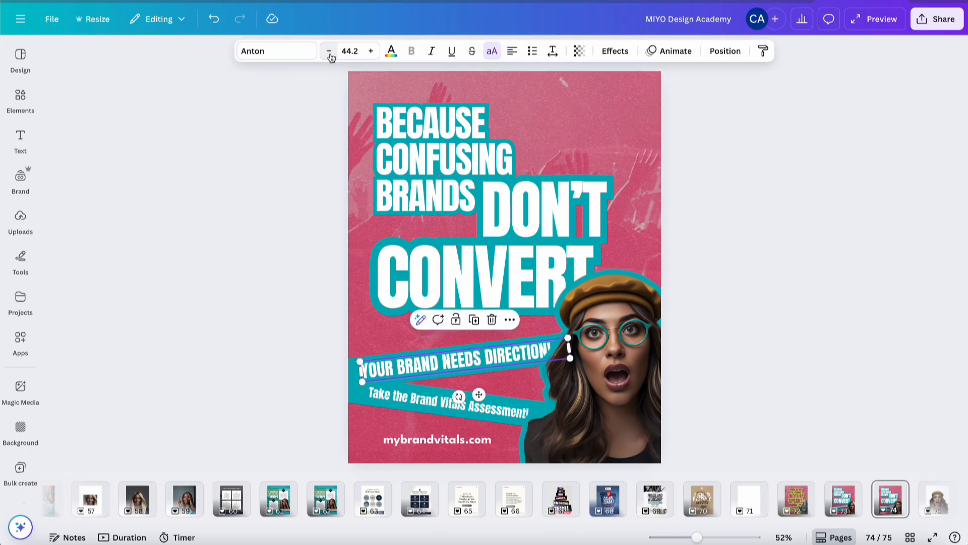
click(718, 54)
click(105, 146)
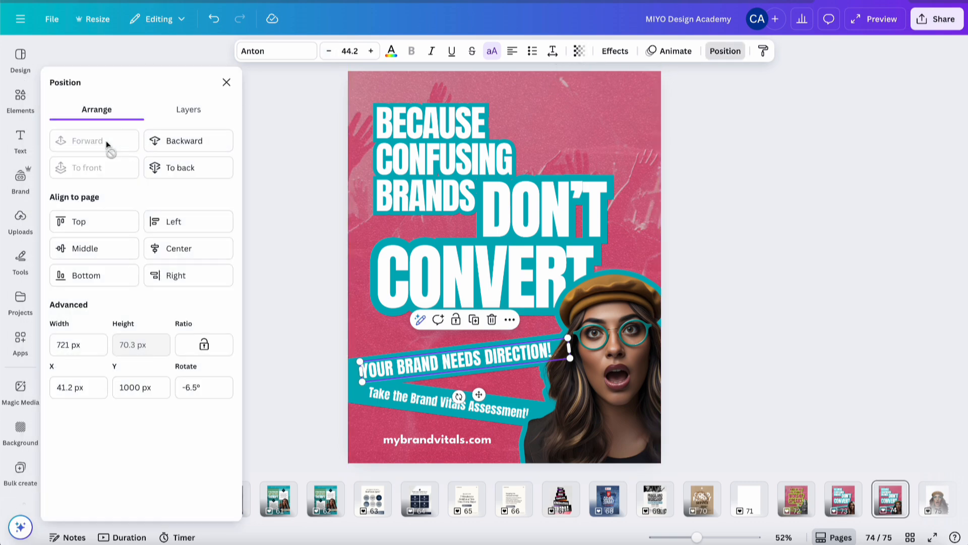
click(732, 230)
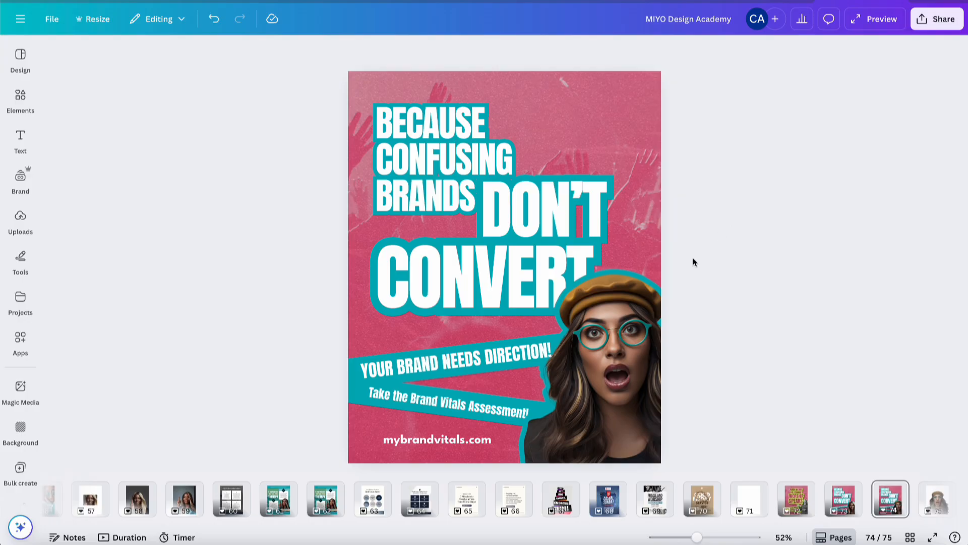
Check the layer arrangement of the "Take the Brand Vitals Assessment!" text
click(506, 405)
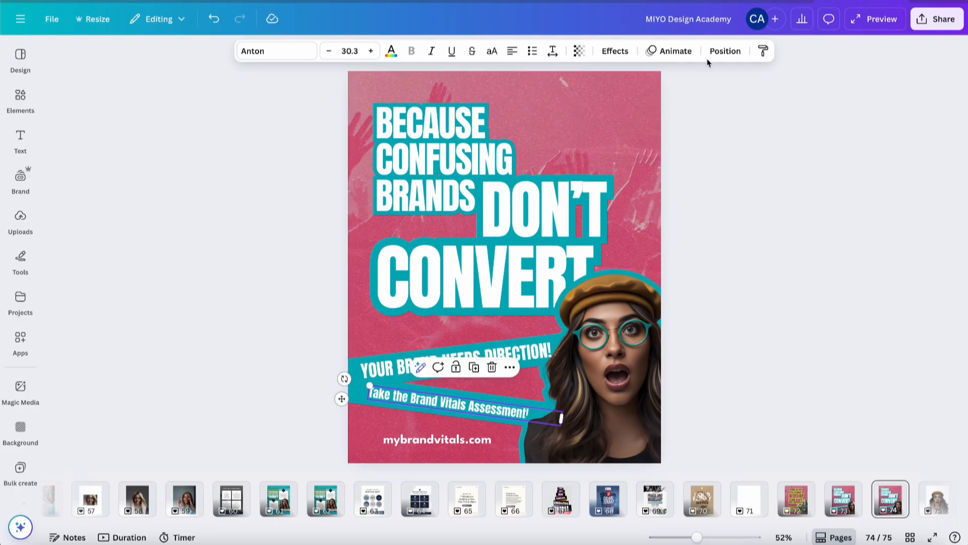
click(721, 51)
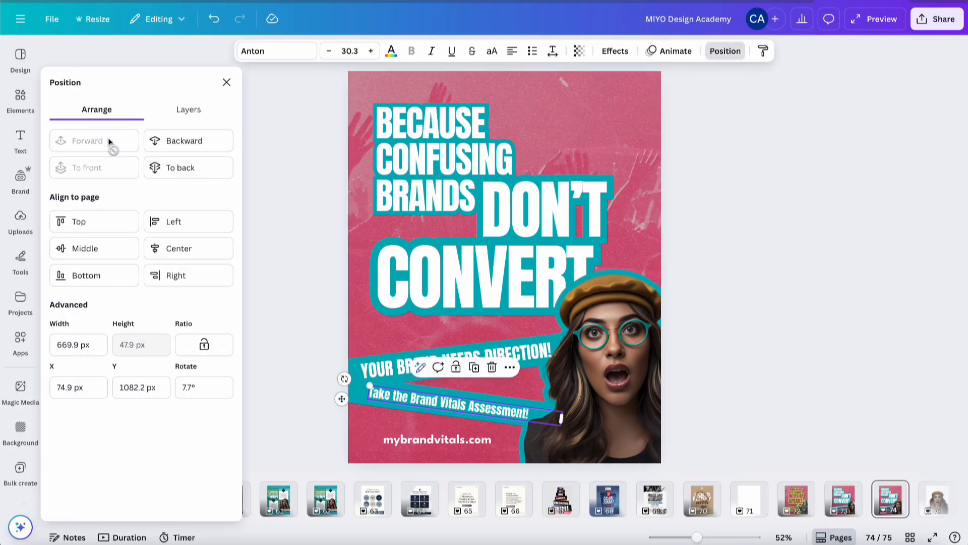
click(716, 229)
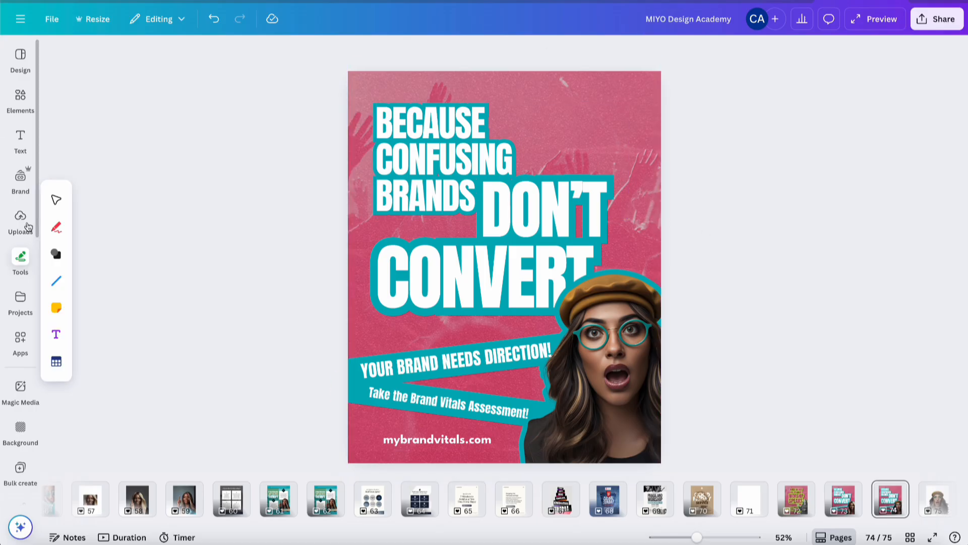
Replace the poster's background photo with the colourful graffiti image from the uploads
click(20, 219)
scroll(144, 290, down, 5)
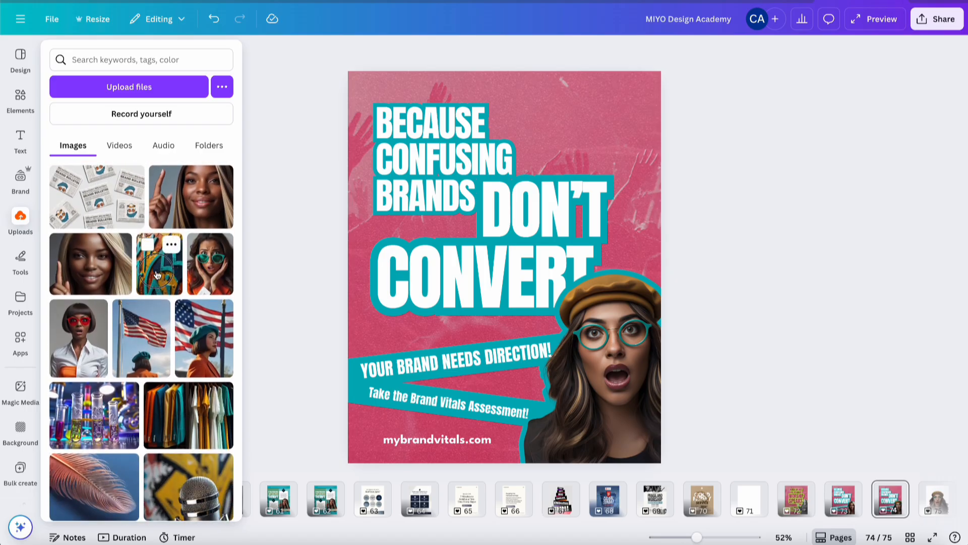
drag(150, 277, 355, 147)
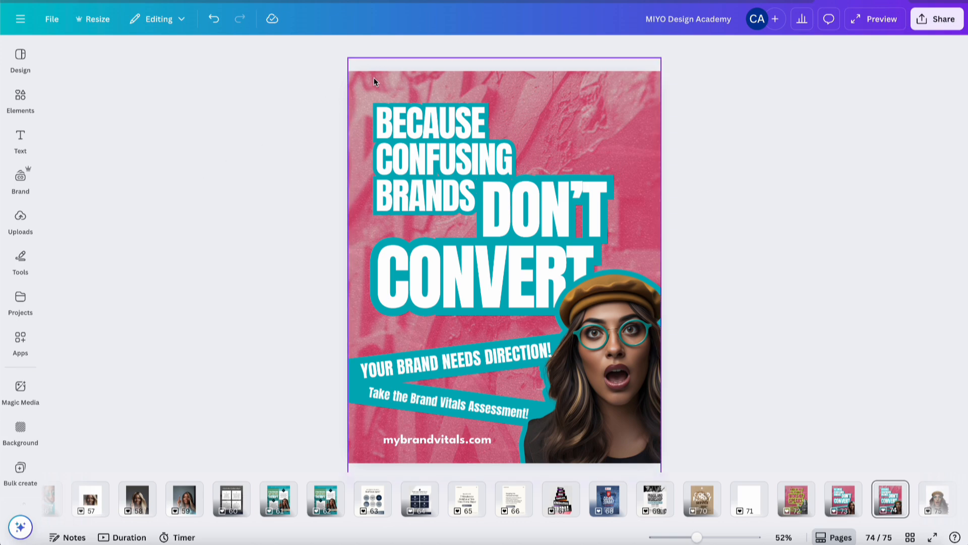
click(18, 179)
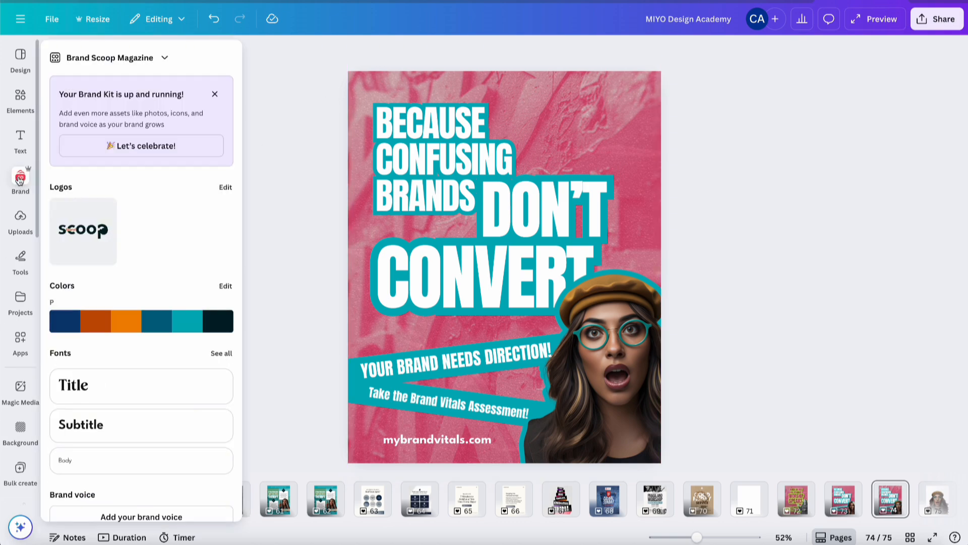
click(23, 104)
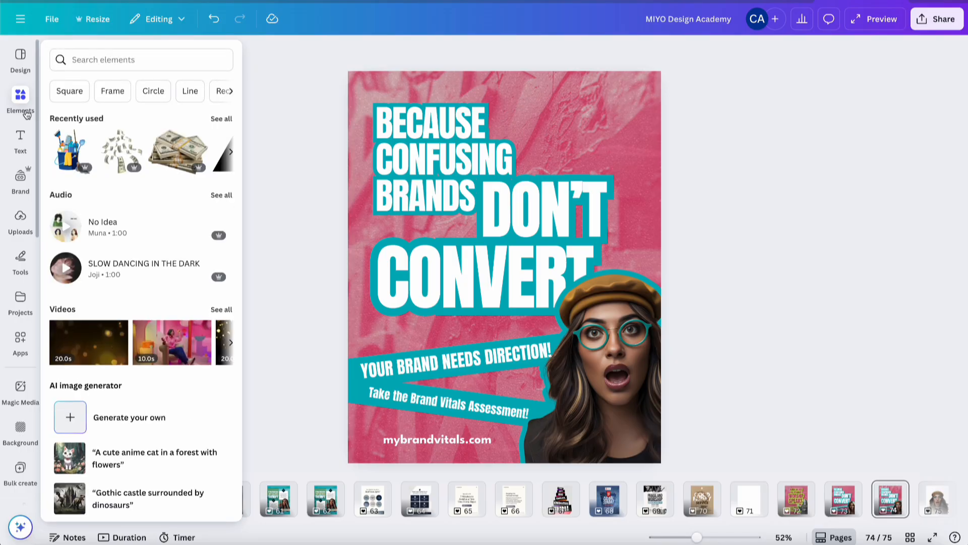
click(26, 115)
click(638, 131)
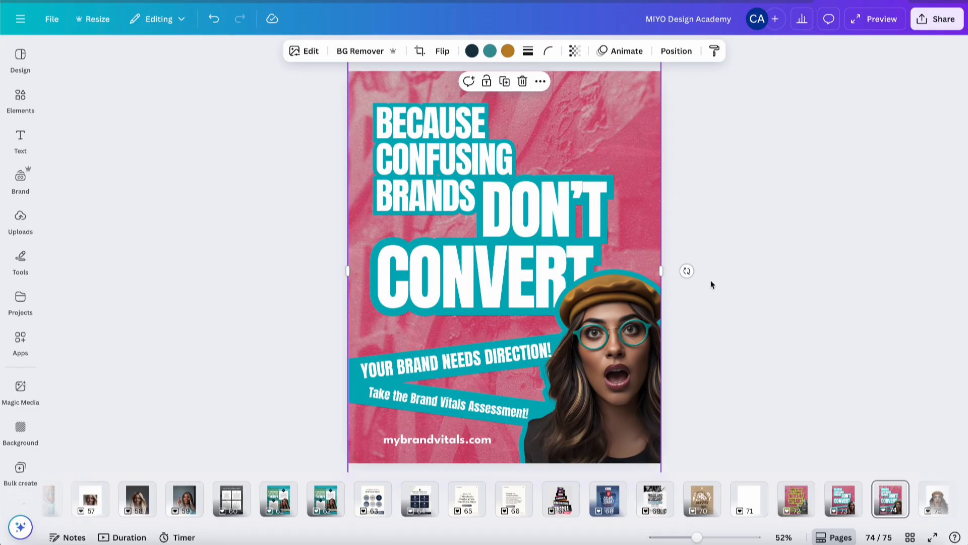
scroll(804, 511, down, 1)
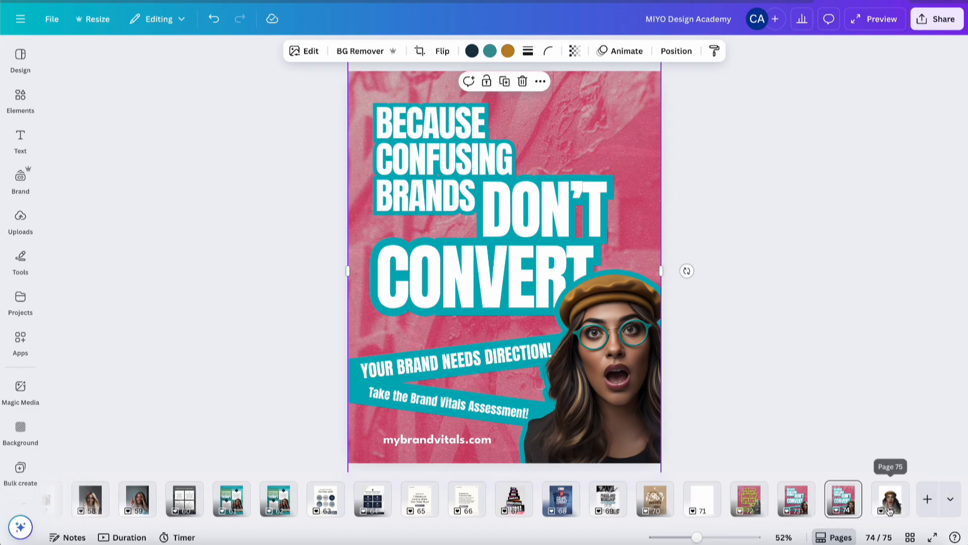
click(890, 511)
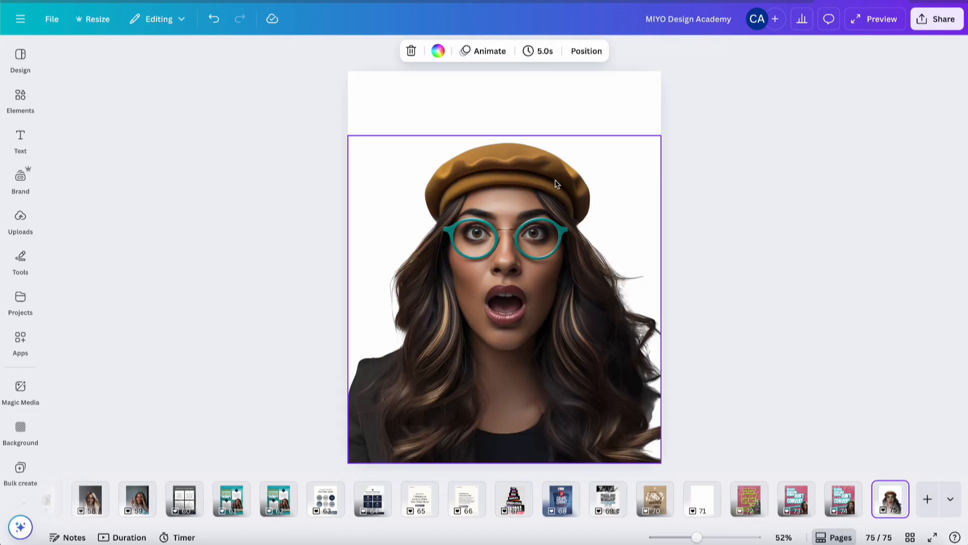
On the last page, add a square, fill it with the brand navy colour and open its hex code #0A3C73
click(20, 96)
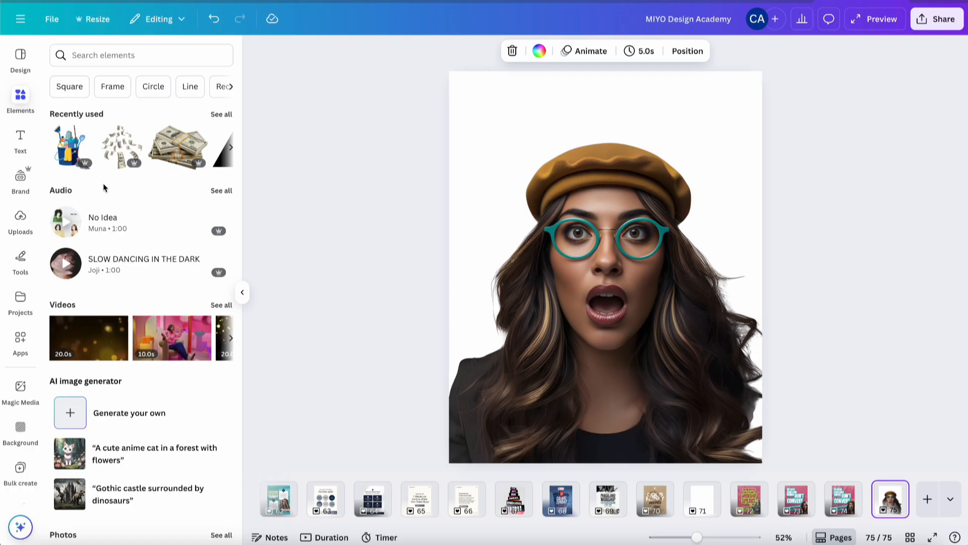
click(69, 86)
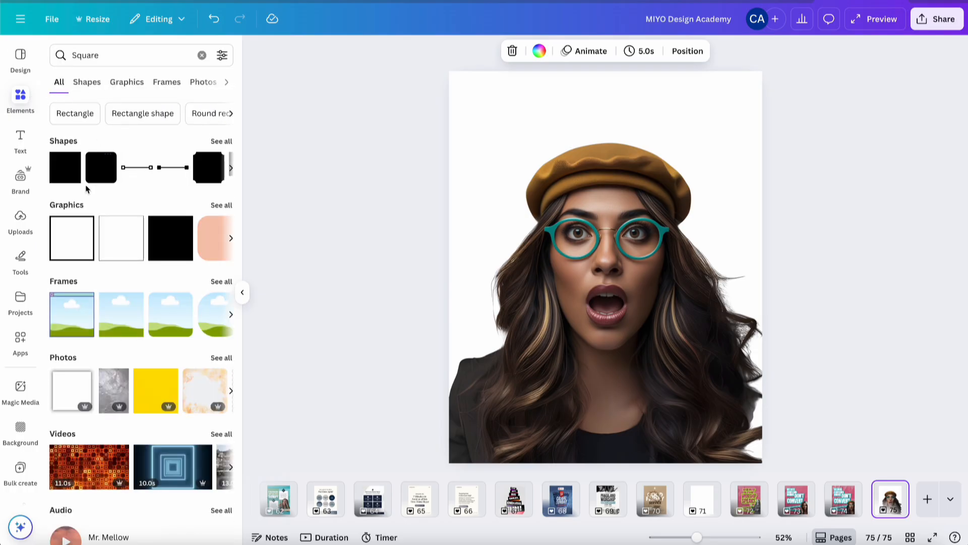
click(65, 167)
drag(574, 280, 486, 146)
click(359, 50)
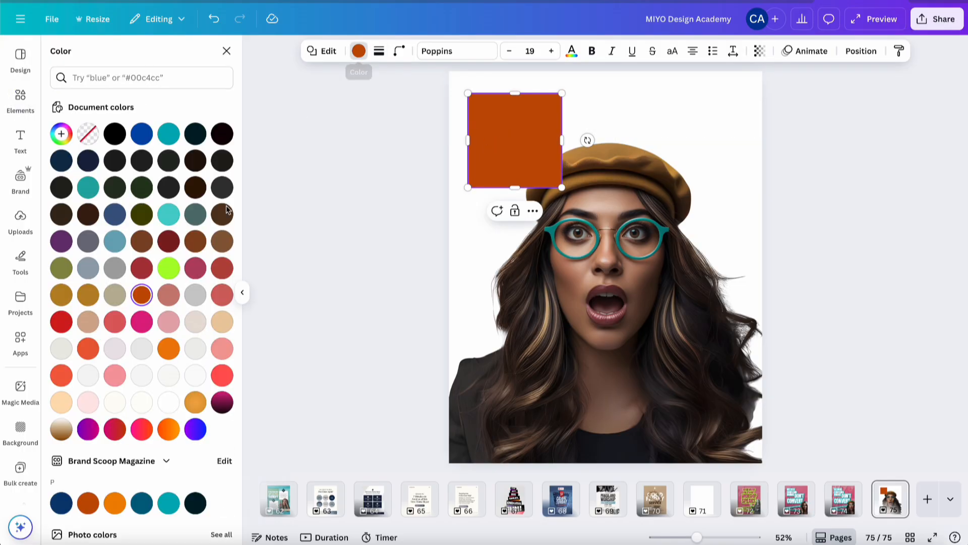
scroll(142, 342, down, 4)
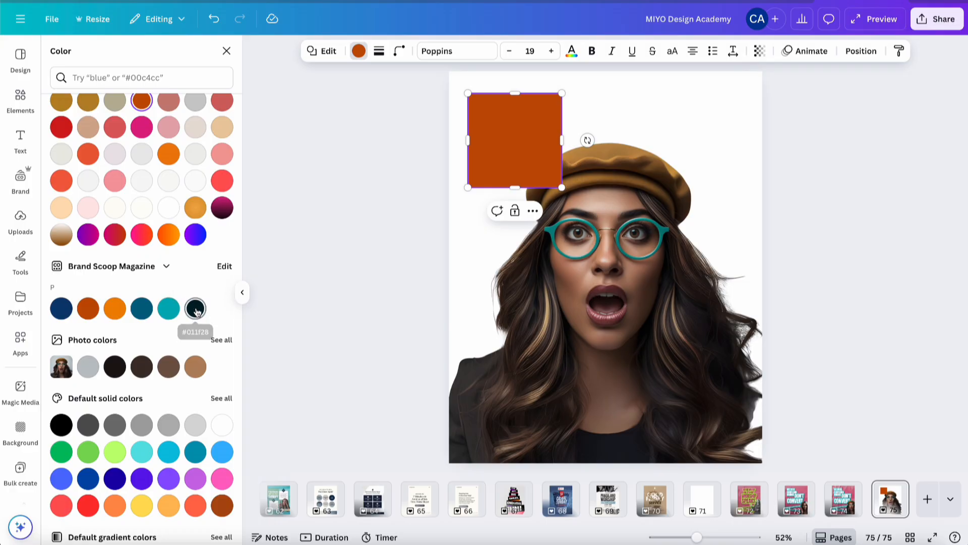
click(61, 309)
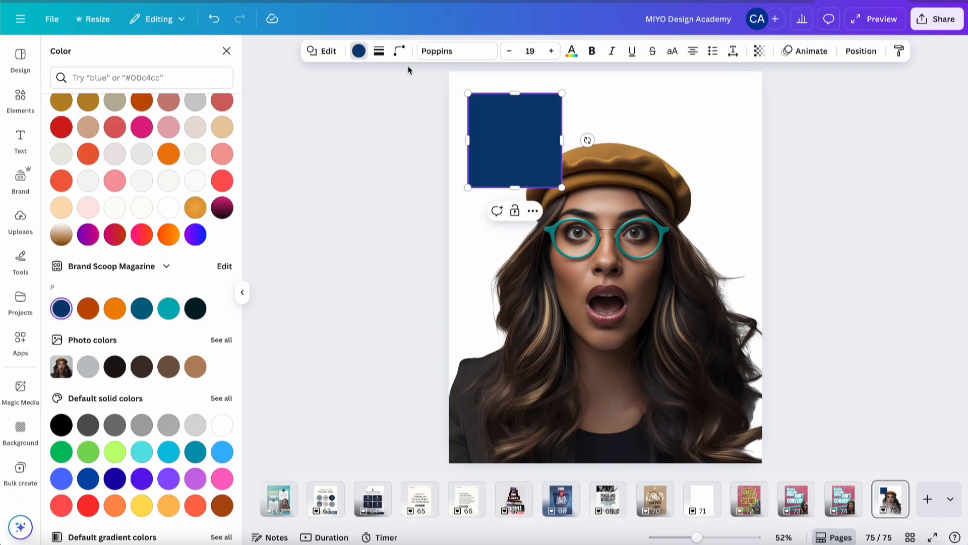
scroll(85, 132, up, 4)
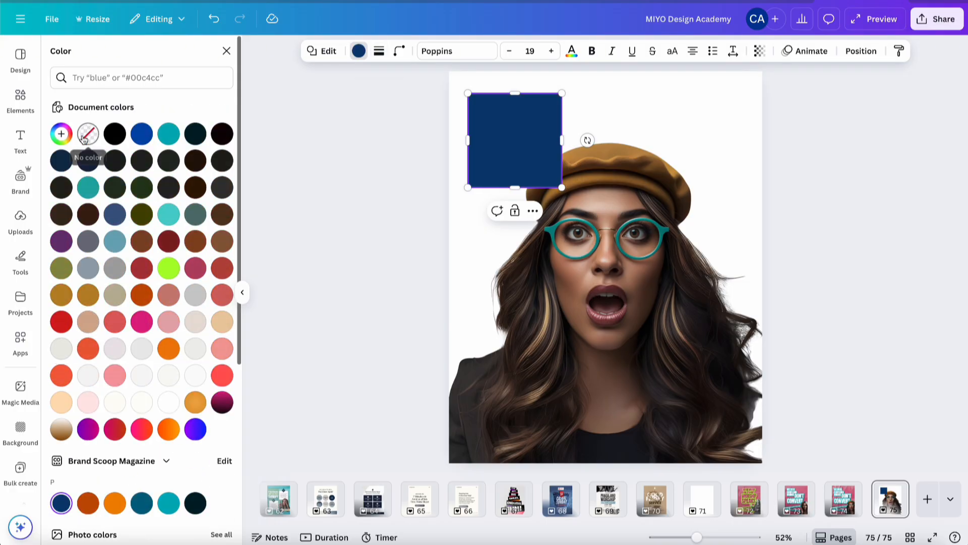
click(62, 133)
key(ctrl+c)
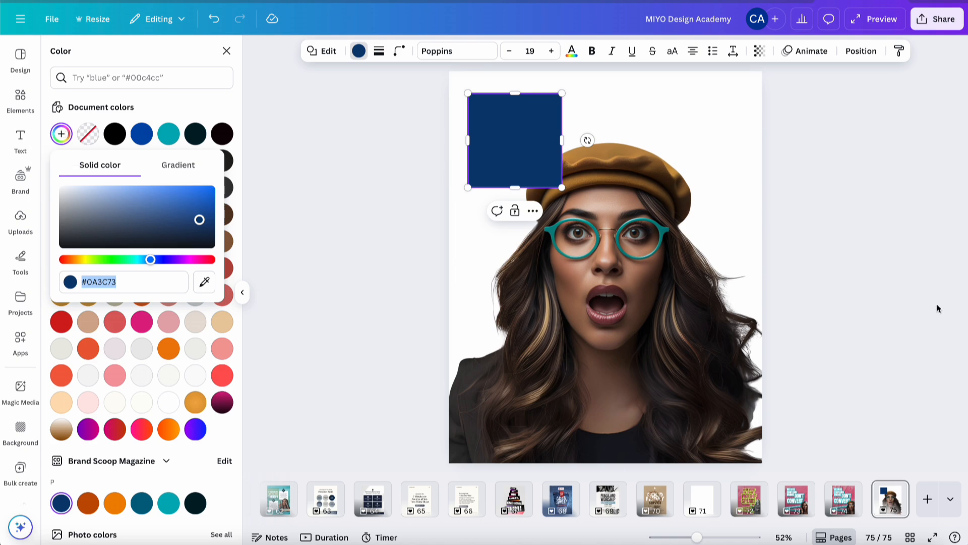
key(Escape)
Set the poster background photo's Duotone shadow colour to #0A3C73
click(841, 499)
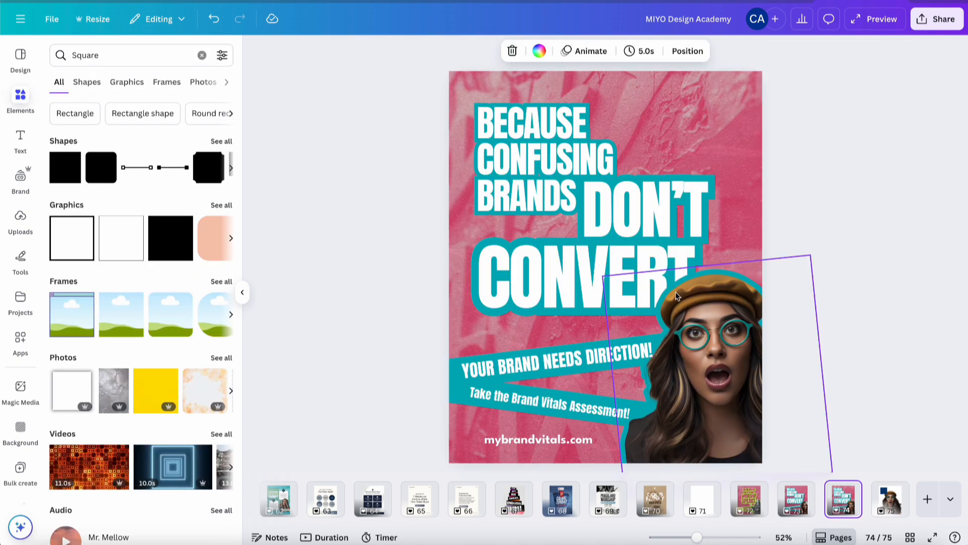
click(711, 84)
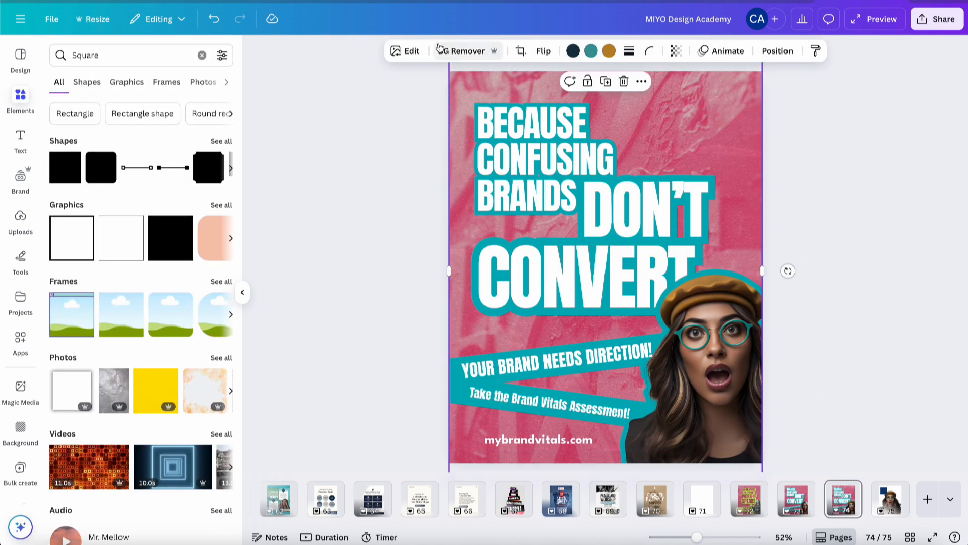
click(408, 51)
click(135, 417)
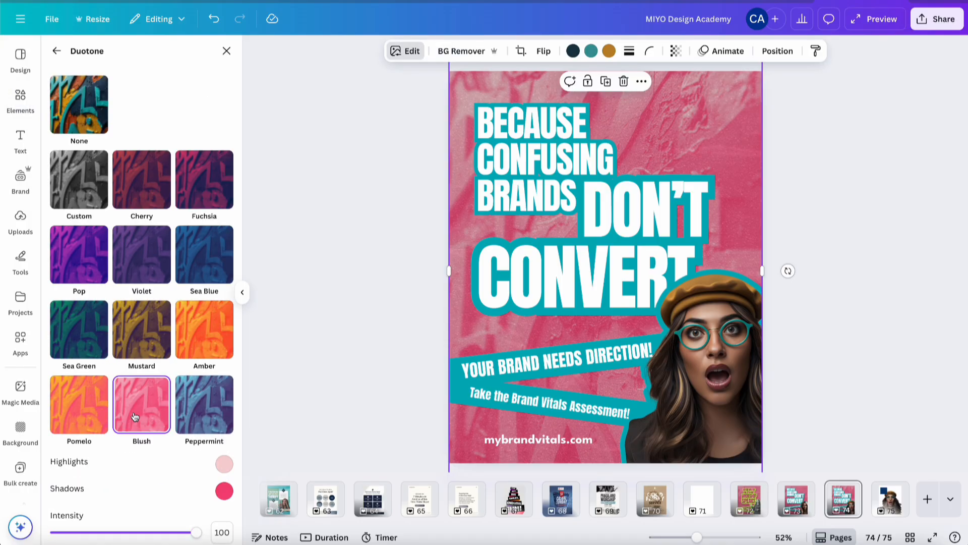
click(223, 492)
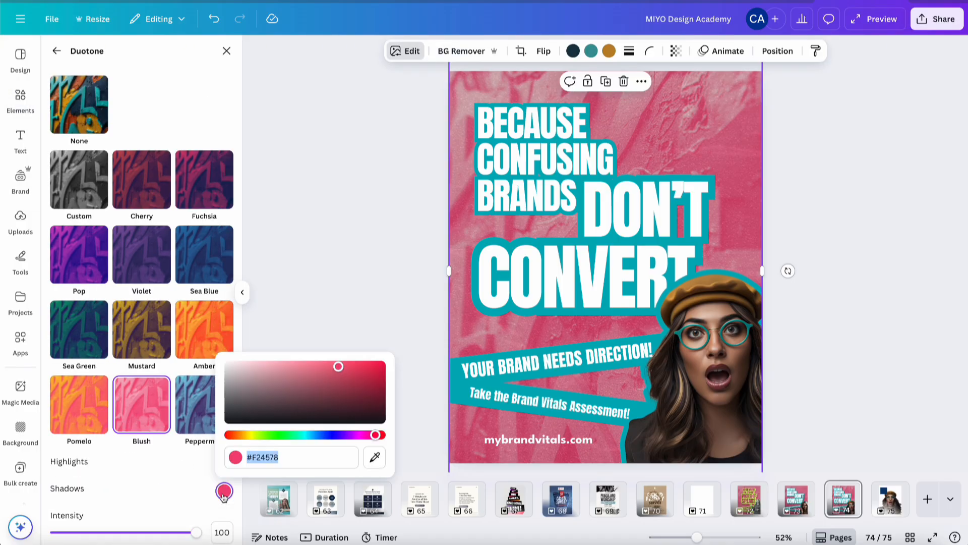
key(ctrl+v)
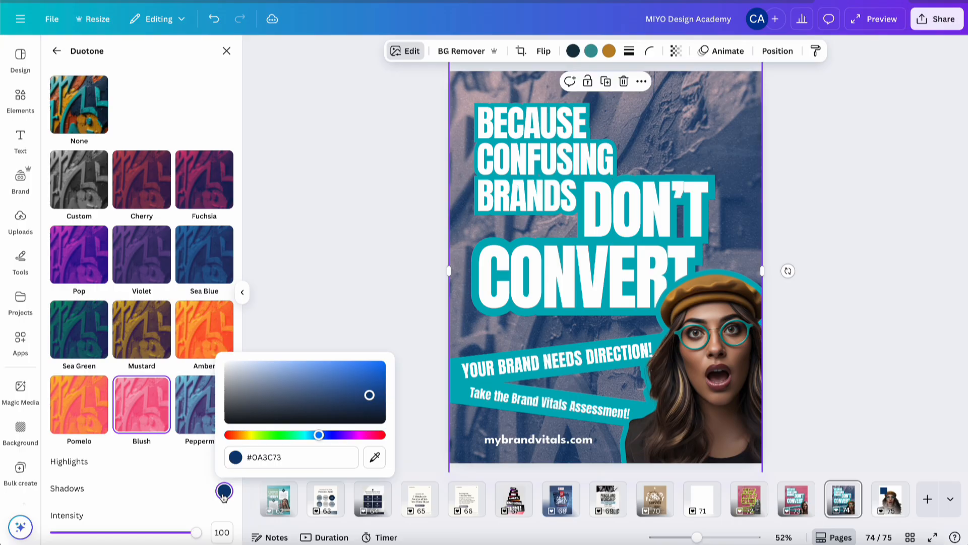
Set the background photo's Duotone highlight colour to #F08700
click(196, 480)
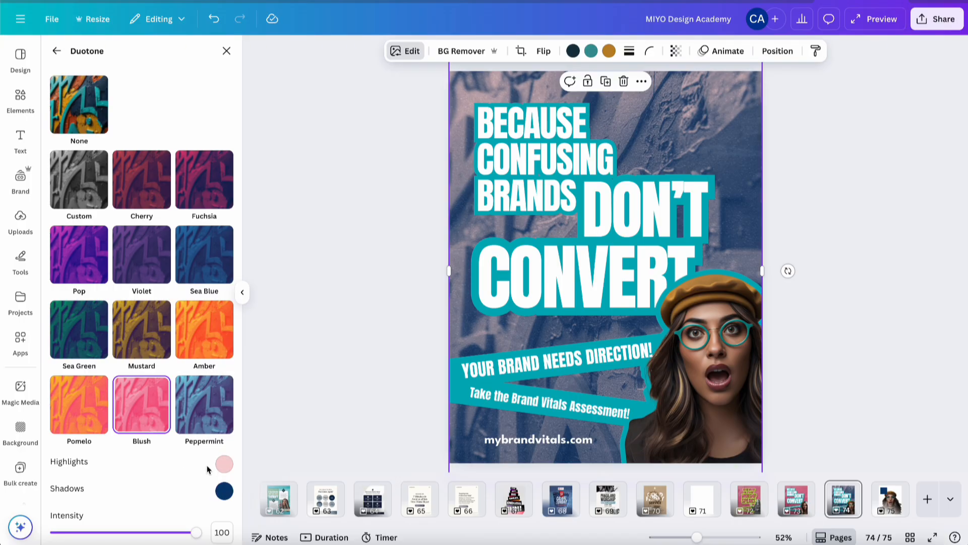
click(224, 464)
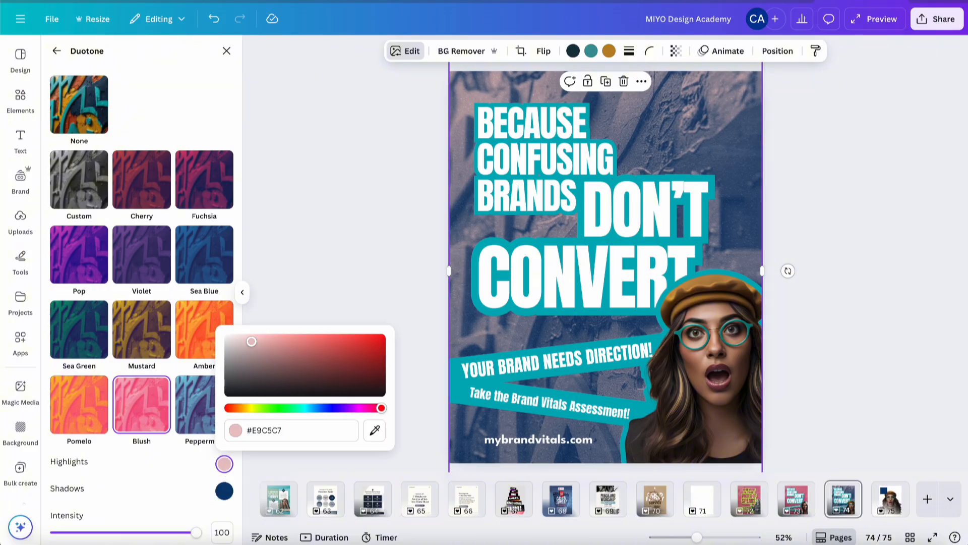
drag(252, 341, 233, 337)
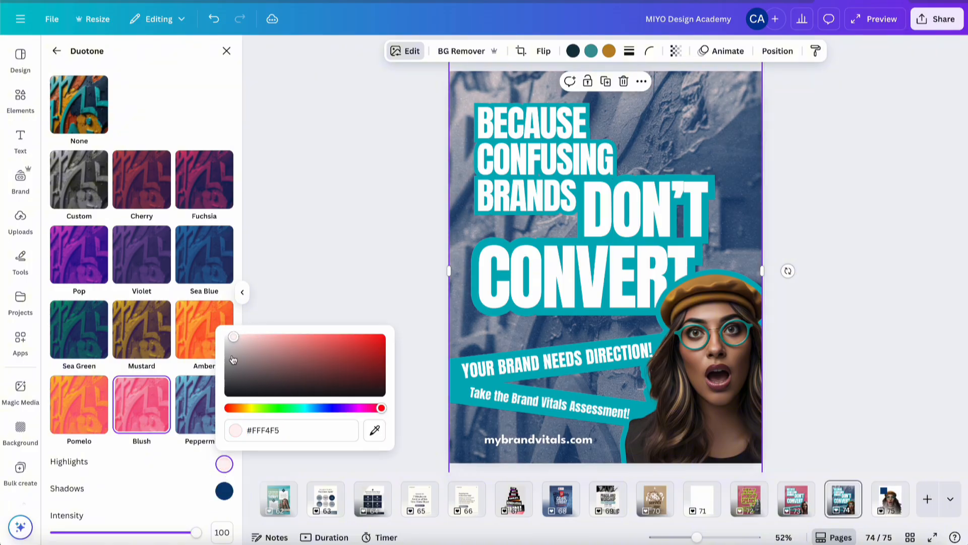
drag(247, 430, 270, 432)
double_click(270, 432)
text(F08700)
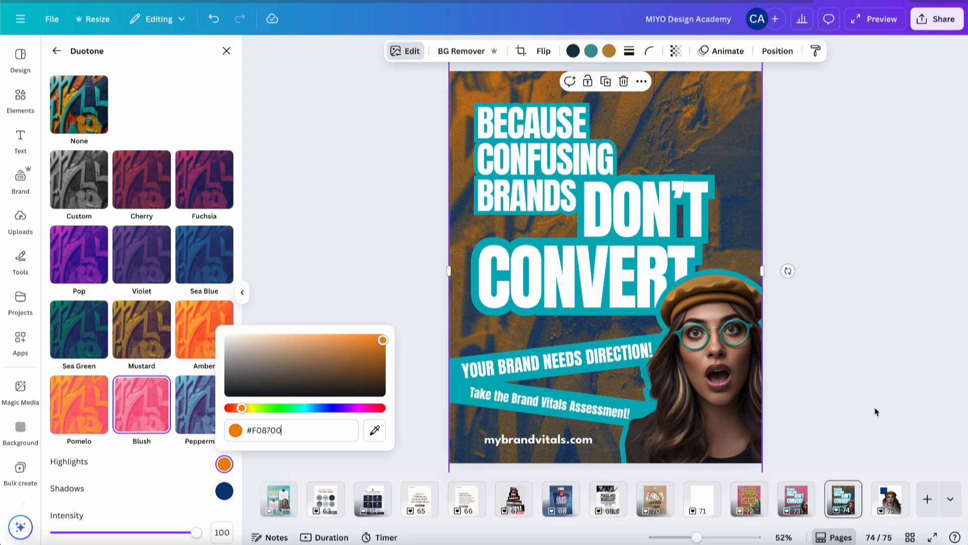
click(855, 410)
click(853, 414)
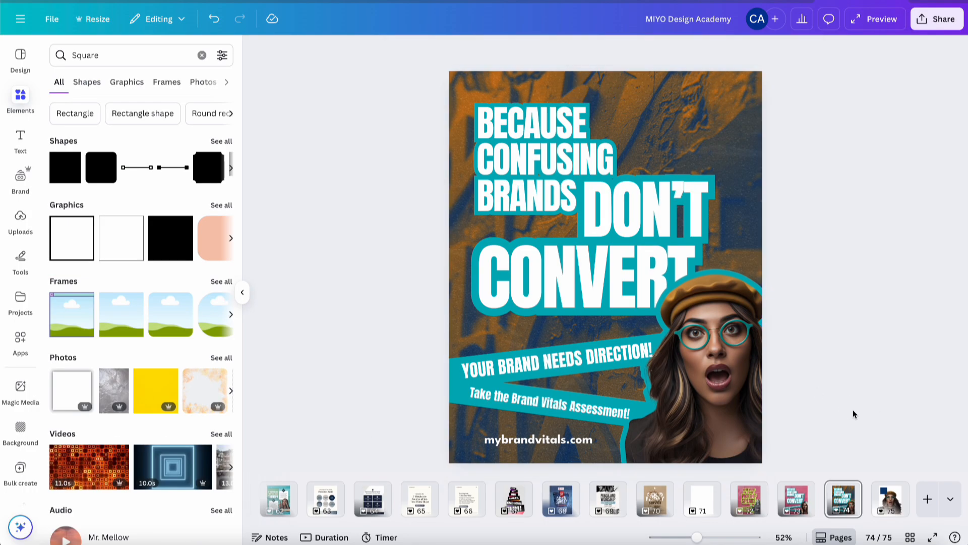
Duplicate page 74 and select the background photo on the copy
click(846, 499)
key(ctrl+d)
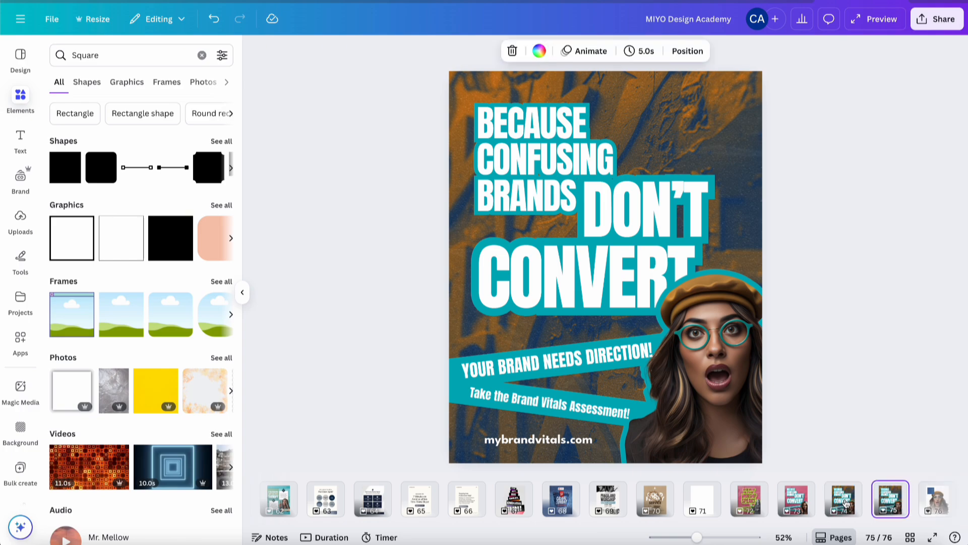
click(727, 93)
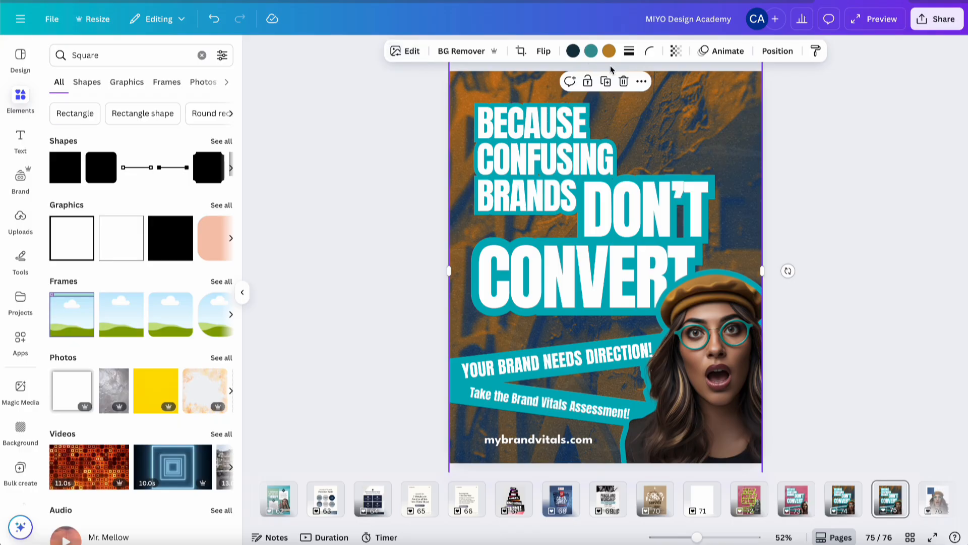
click(609, 51)
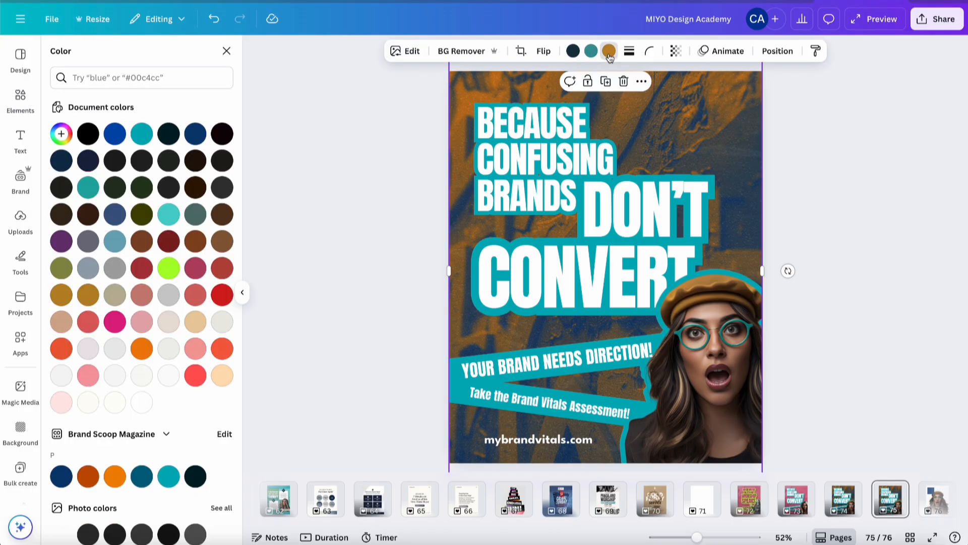
click(142, 403)
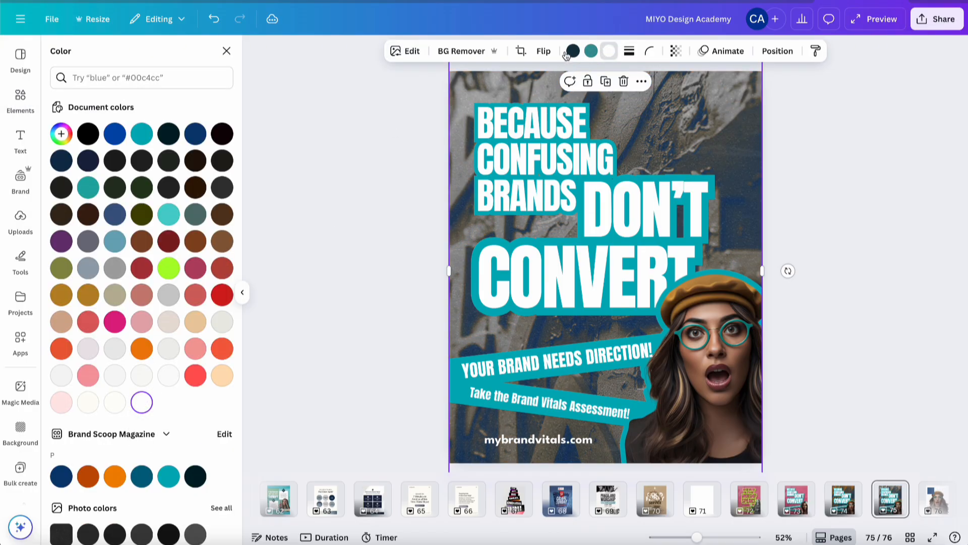
click(214, 19)
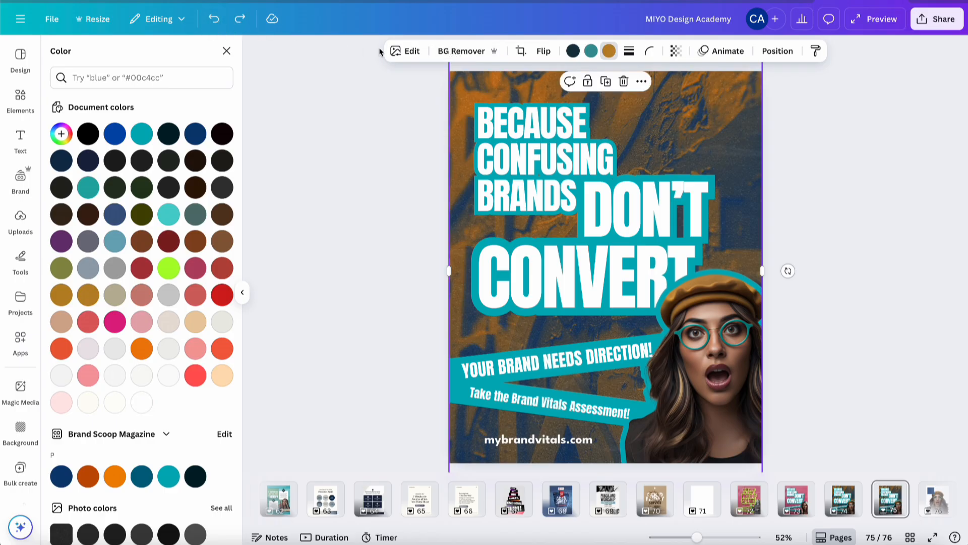
On the duplicated poster, set the background photo's Duotone highlight colour to light grey #D0D0D0
click(406, 51)
click(128, 410)
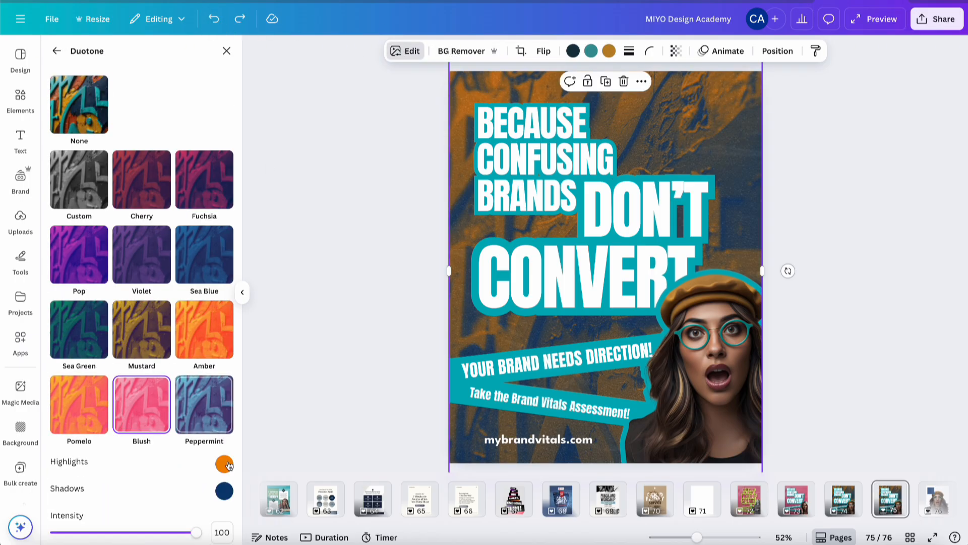
click(223, 463)
drag(370, 346, 218, 348)
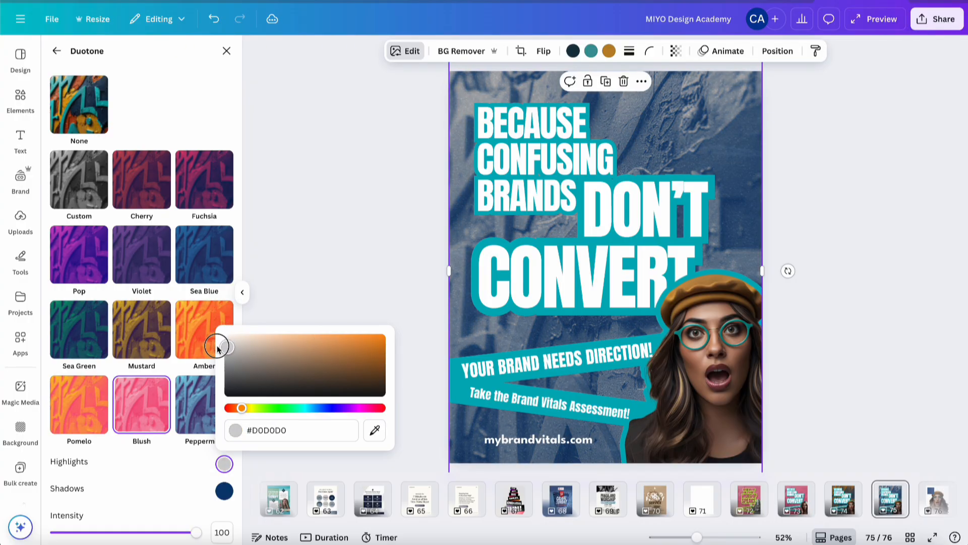
drag(218, 348, 218, 348)
click(383, 273)
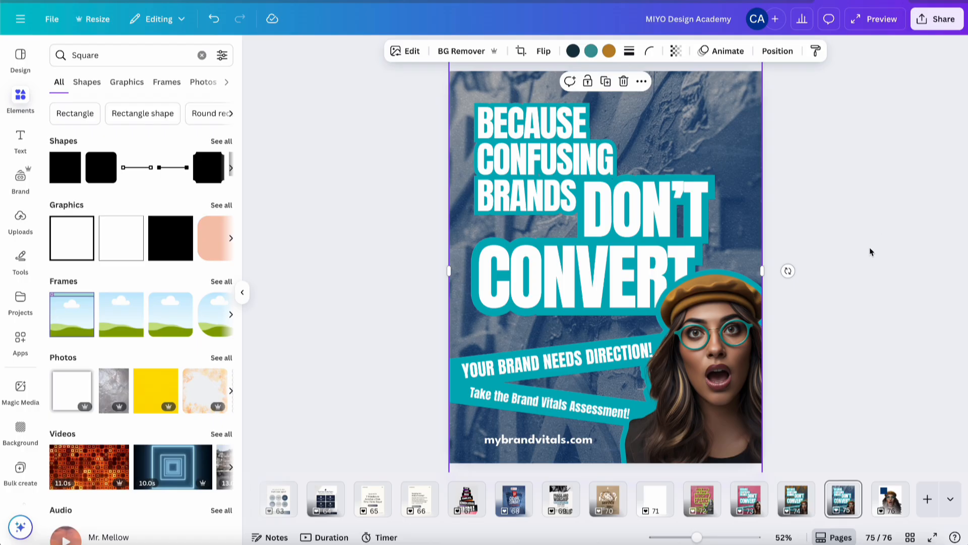
Compare the orange and grey versions of the poster by switching between pages 74 and 75
click(800, 502)
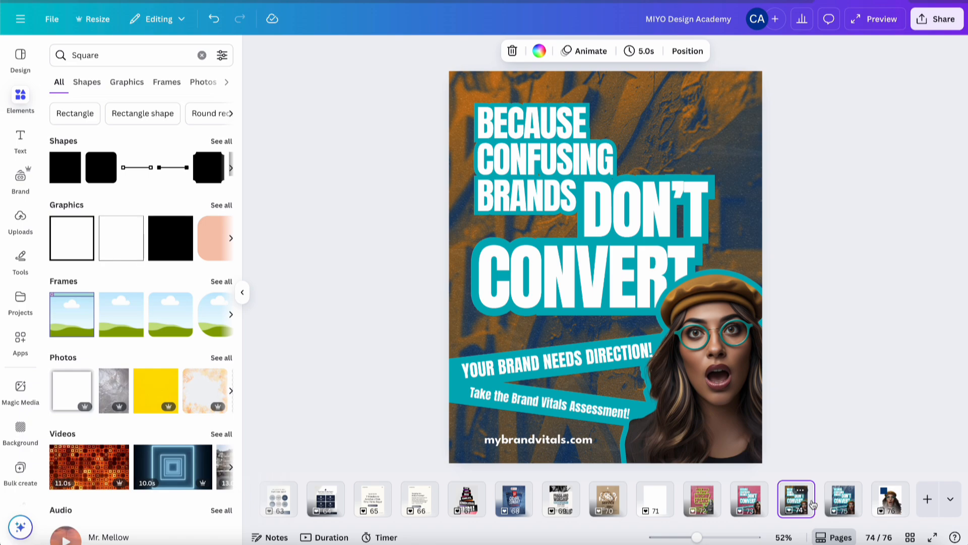
click(844, 503)
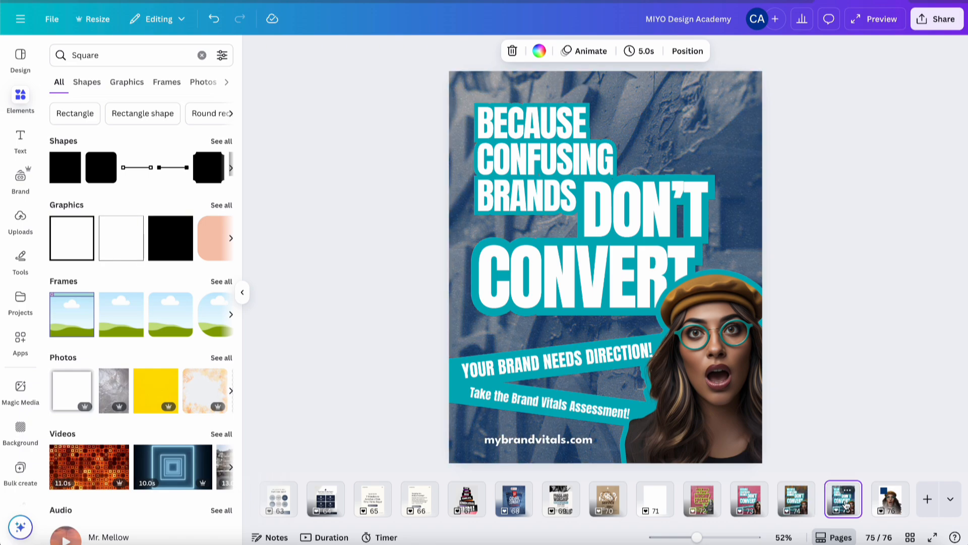
click(797, 504)
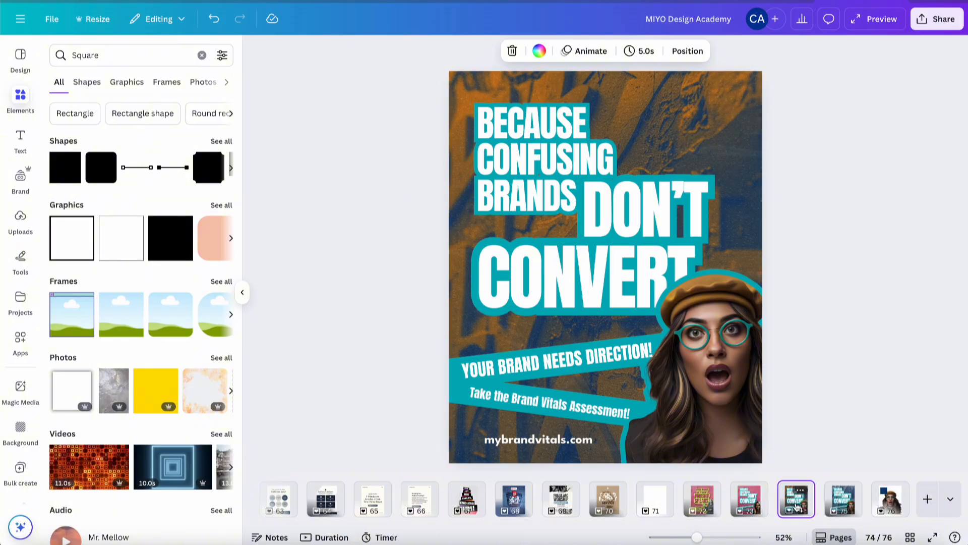
click(845, 503)
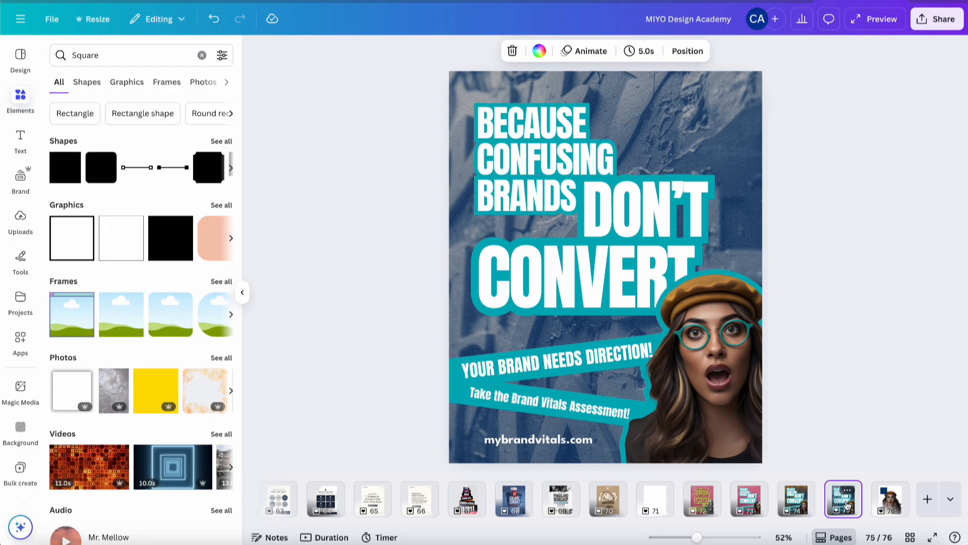
click(794, 499)
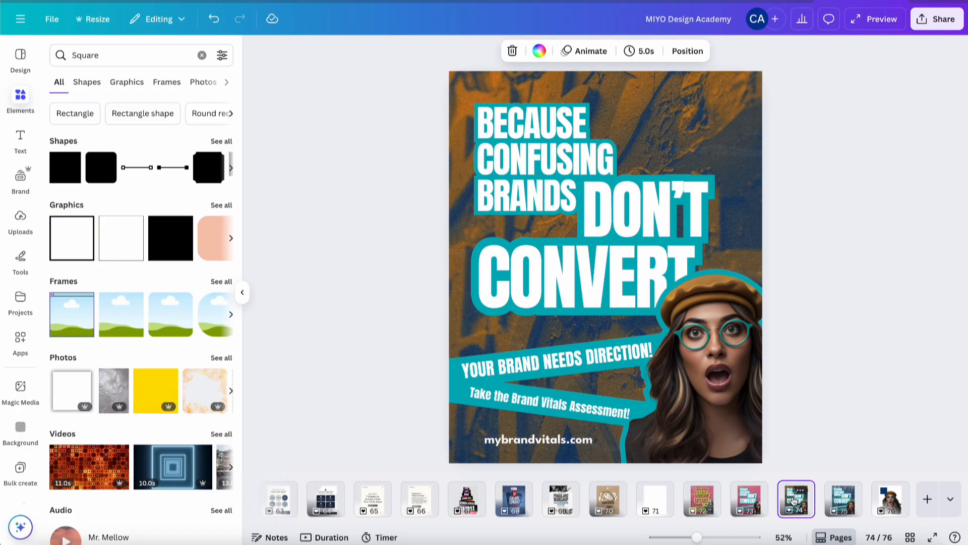
click(842, 501)
click(703, 502)
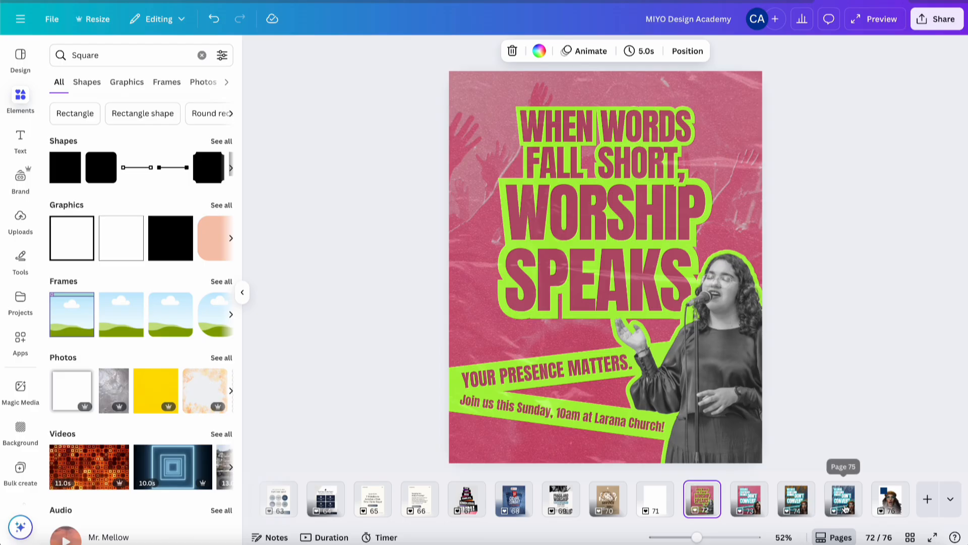
On page 75, move the semi-transparent texture overlay layer to the top of the layer stack
click(845, 508)
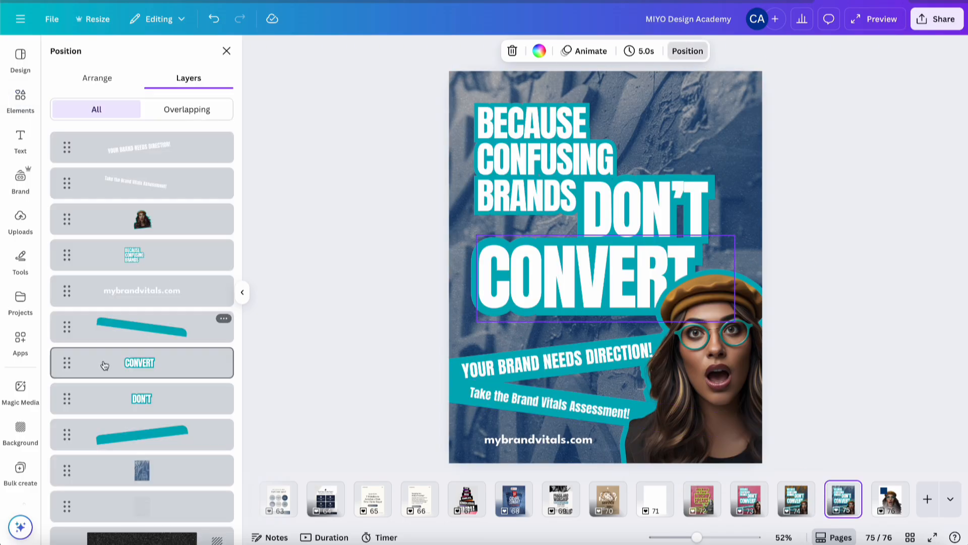
scroll(93, 375, down, 1)
drag(137, 485, 148, 120)
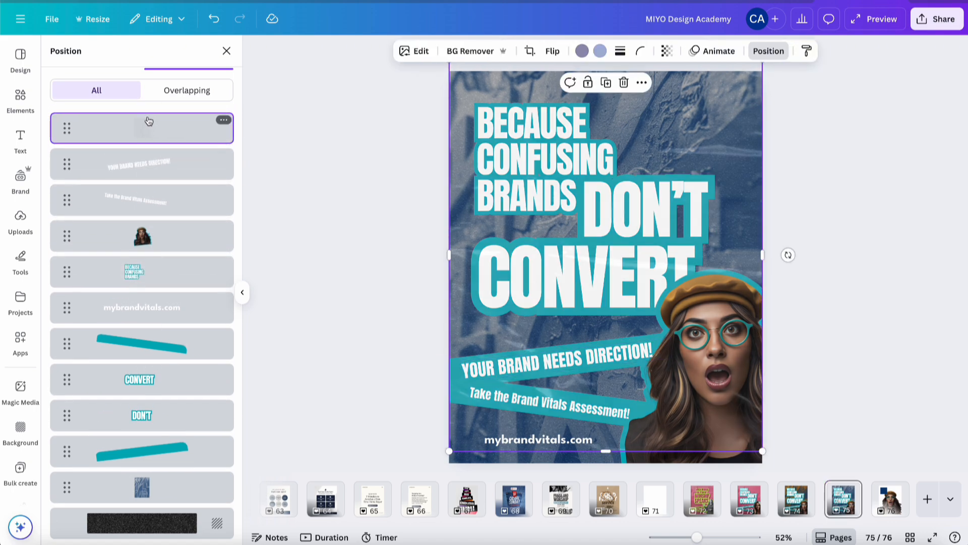
drag(685, 146, 686, 159)
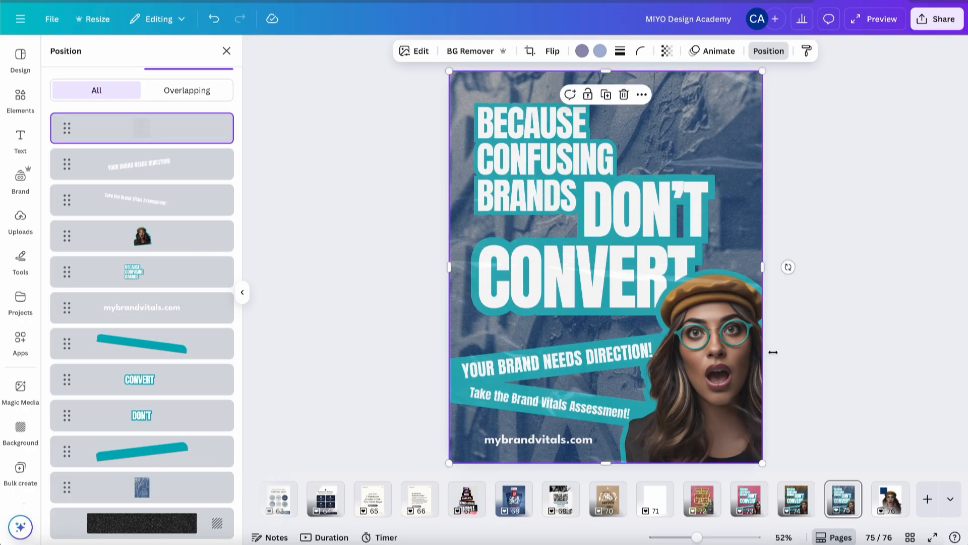
On page 74, move the texture overlay layer to the top of the layer stack as well
click(791, 501)
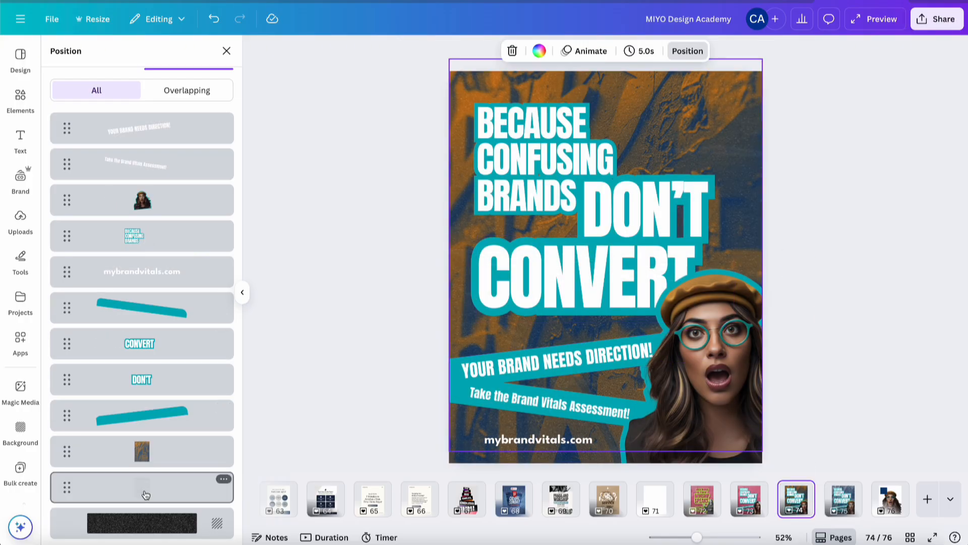
drag(142, 492, 141, 125)
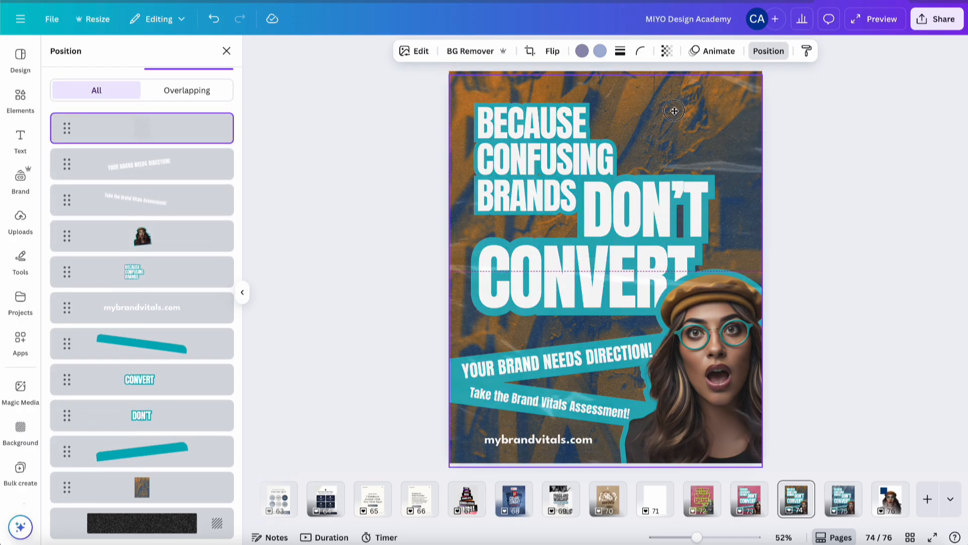
click(851, 202)
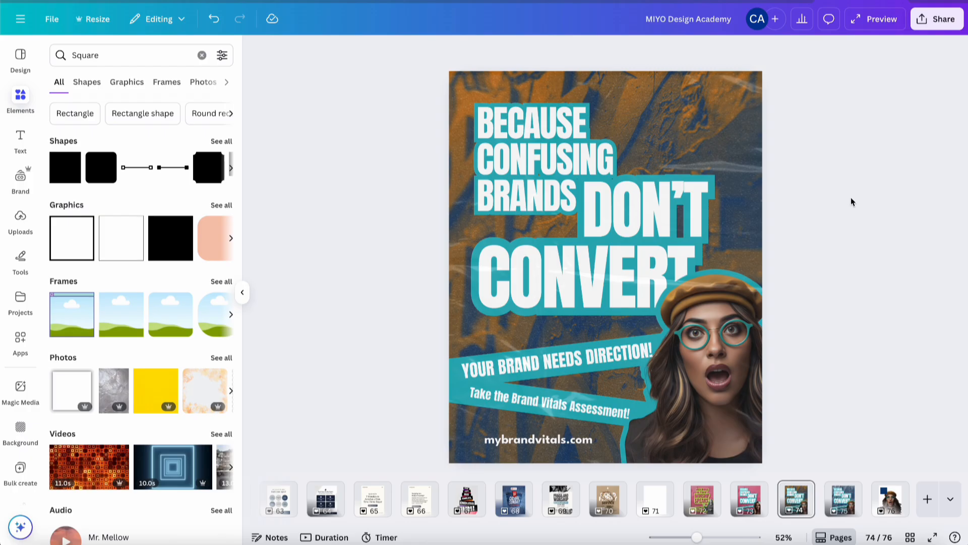
Review the original worship poster against both brand poster versions on pages 72, 74 and 75
click(705, 505)
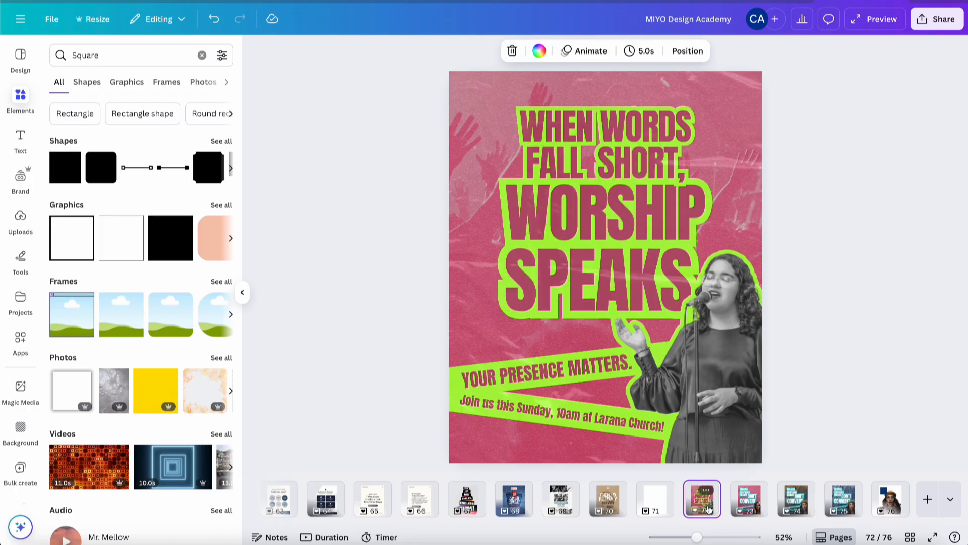
click(796, 499)
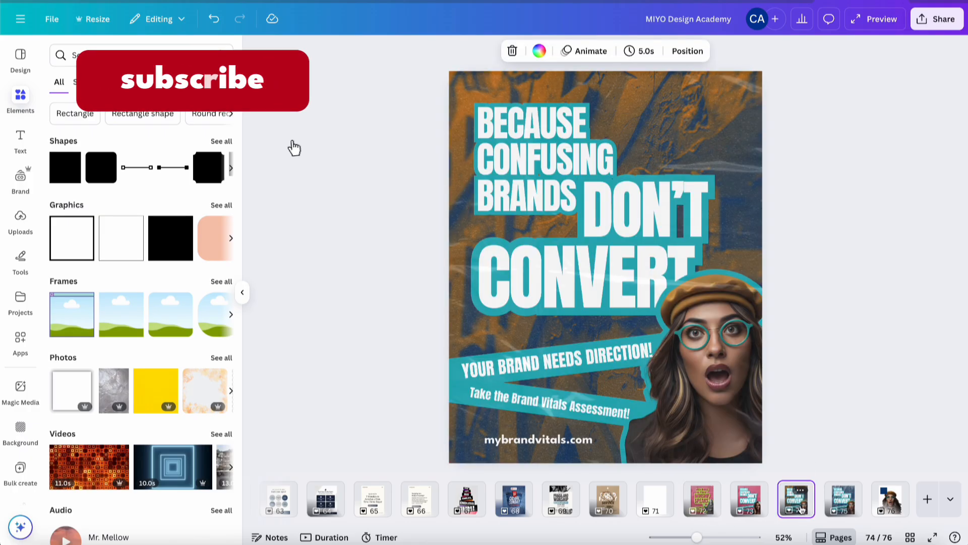
click(840, 504)
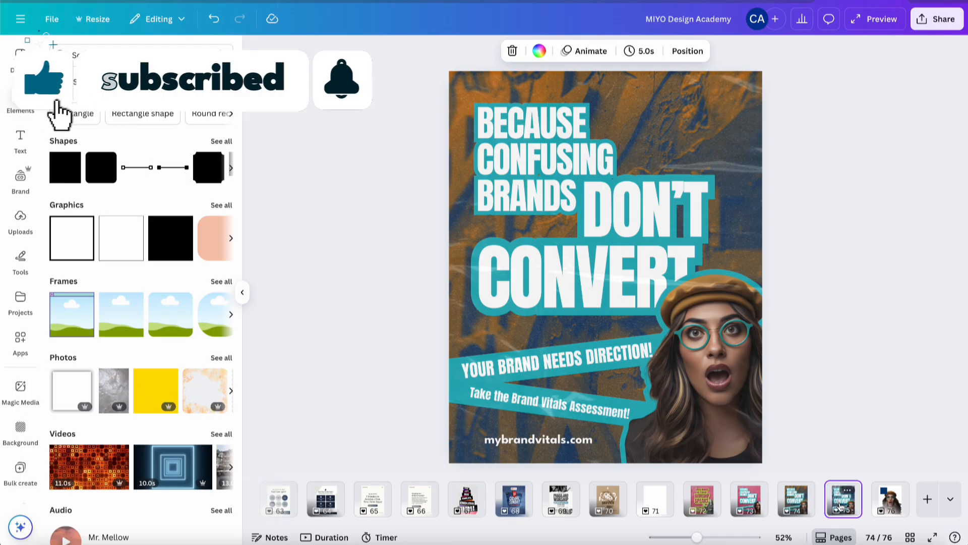
click(802, 503)
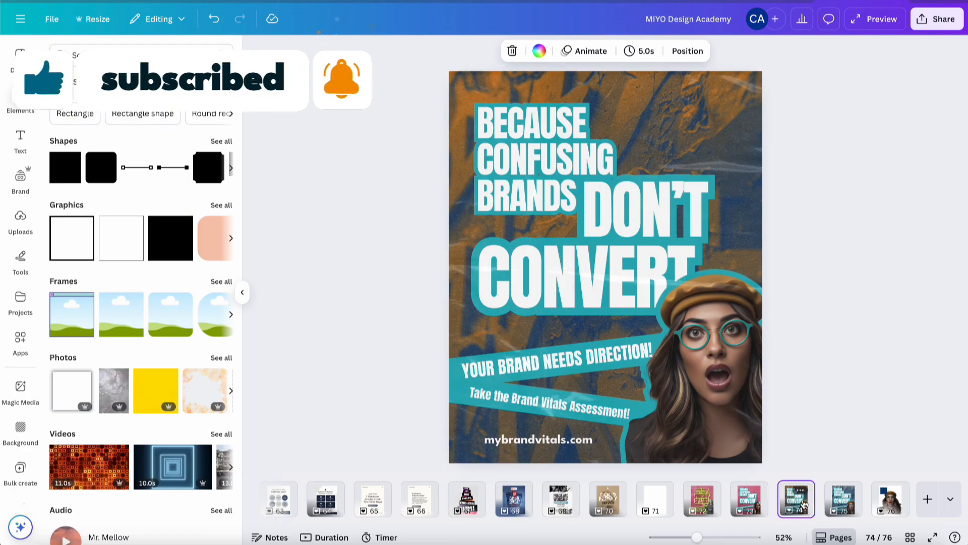
click(839, 503)
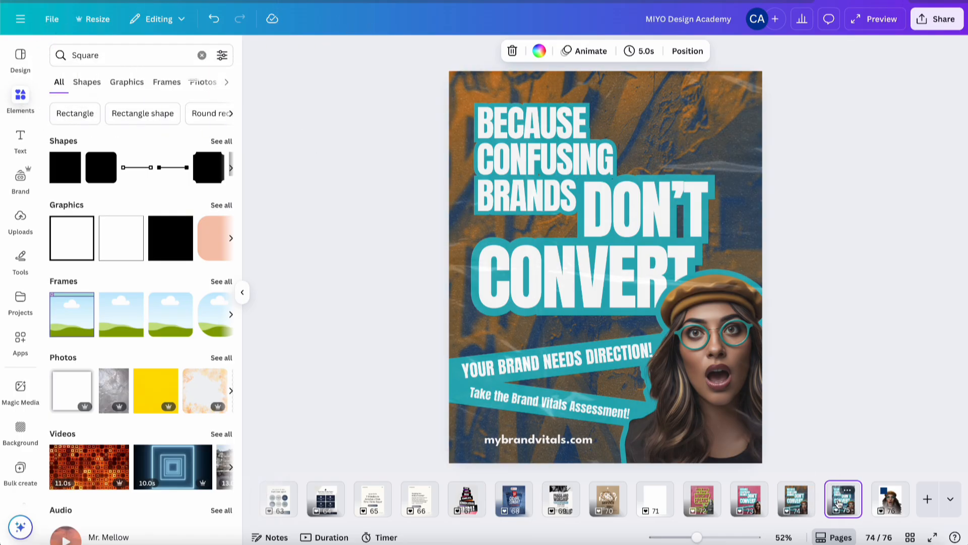
click(808, 505)
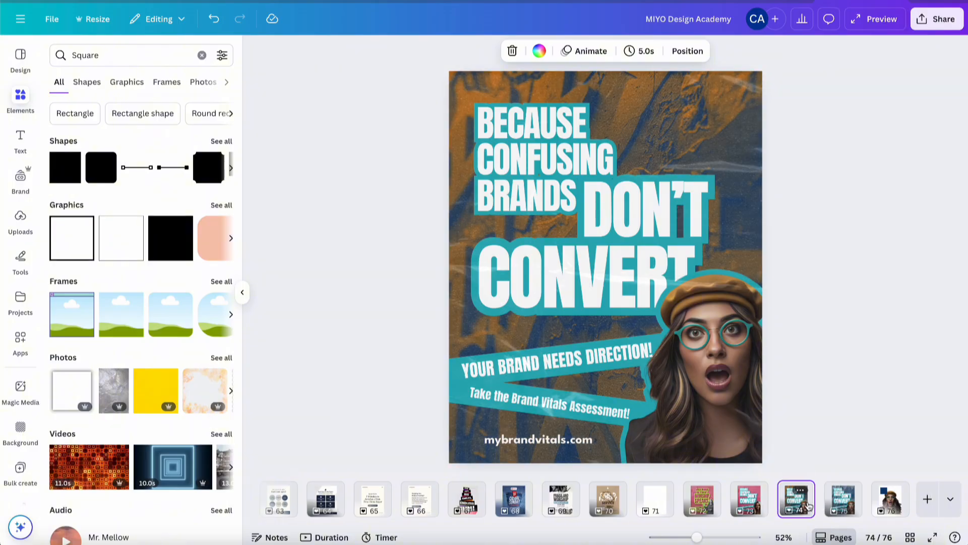
click(841, 506)
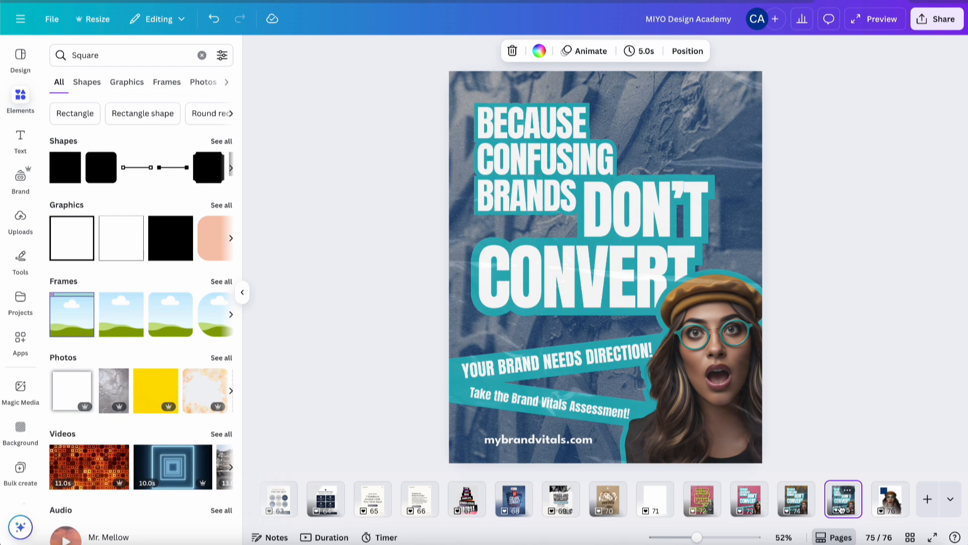